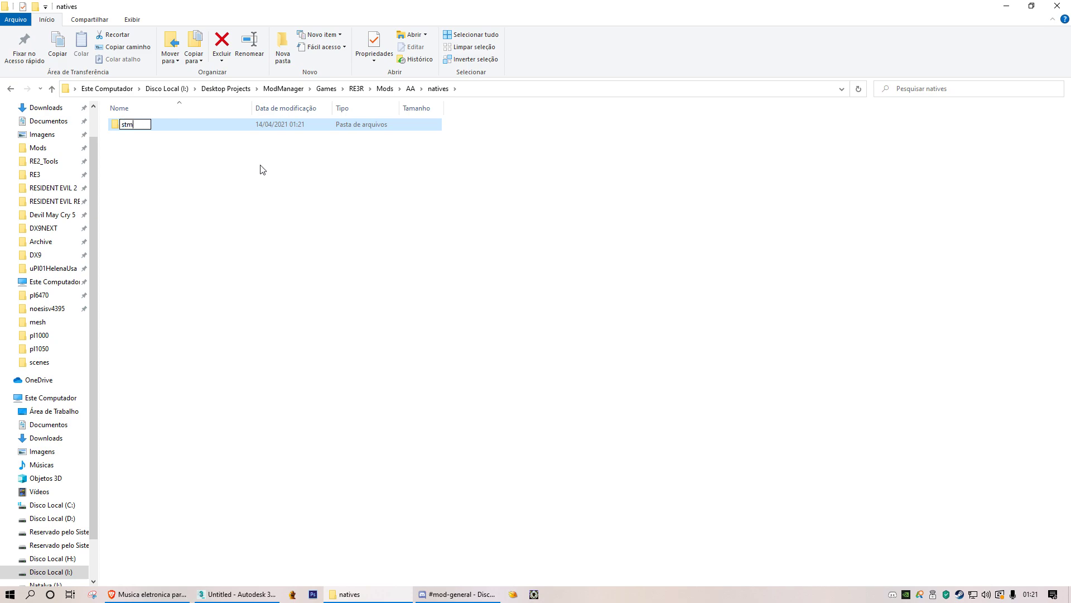
Inside the stm folder, create the nested folders escape and character, opening each one.
{"action": "left_click", "coordinate": [281, 51]}
{"action": "type", "text": "escape"}
{"action": "key", "text": "Return"}
{"action": "key", "text": "Return"}
{"action": "left_click", "coordinate": [281, 51]}
{"action": "type", "text": "characte"}
{"action": "type", "text": "r"}
{"action": "key", "text": "Return"}
{"action": "key", "text": "Return"}
Inside the character folder, create the nested folders player, pl2000 and mesh, opening each one.
{"action": "left_click", "coordinate": [281, 51]}
{"action": "type", "text": "player"}
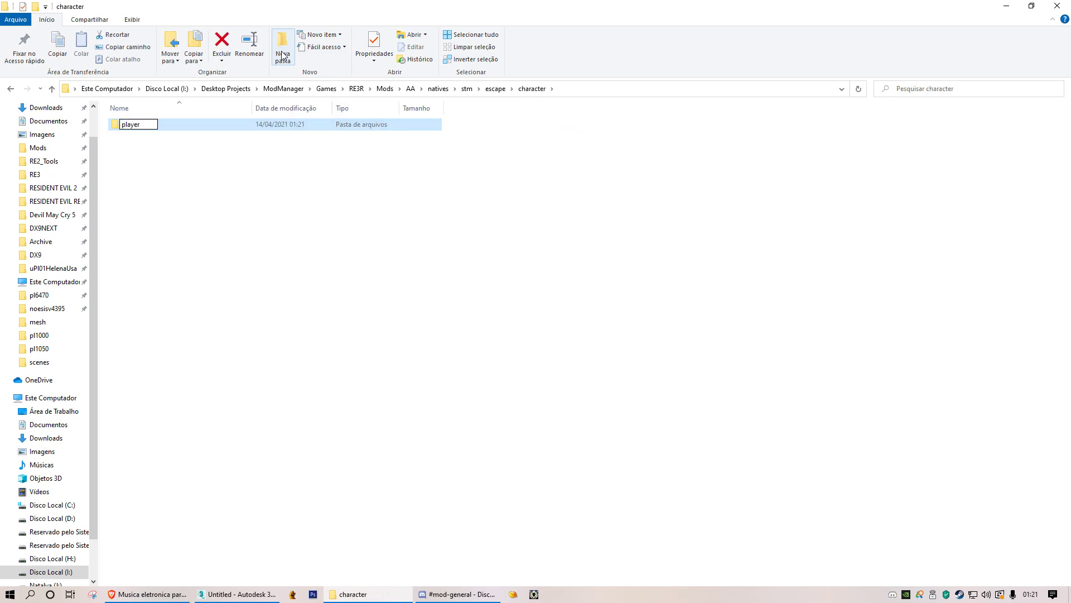
{"action": "key", "text": "Return"}
{"action": "key", "text": "Return"}
{"action": "left_click", "coordinate": [281, 52]}
{"action": "type", "text": "pl2000"}
{"action": "key", "text": "Return"}
{"action": "key", "text": "Return"}
{"action": "left_click", "coordinate": [281, 51]}
{"action": "type", "text": "mesh"}
{"action": "key", "text": "Return"}
{"action": "key", "text": "Return"}
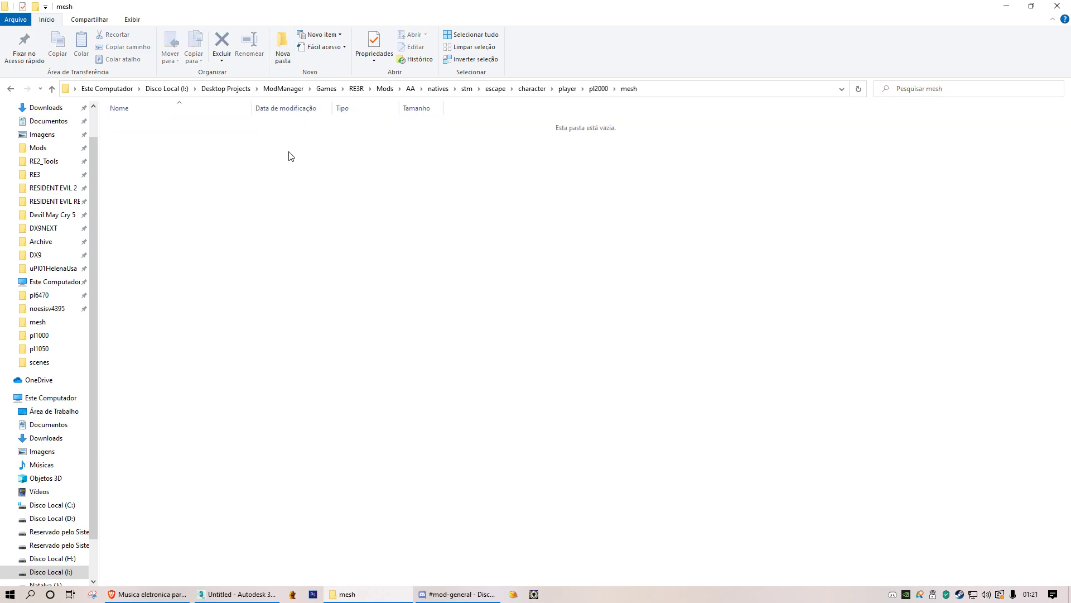
Open the RE3 game folder in a separate, smaller window and browse to re_chunk_000/natives/stm/escape/character/enemy/em9000/mesh.
{"action": "right_click", "coordinate": [35, 175]}
{"action": "left_click", "coordinate": [51, 199]}
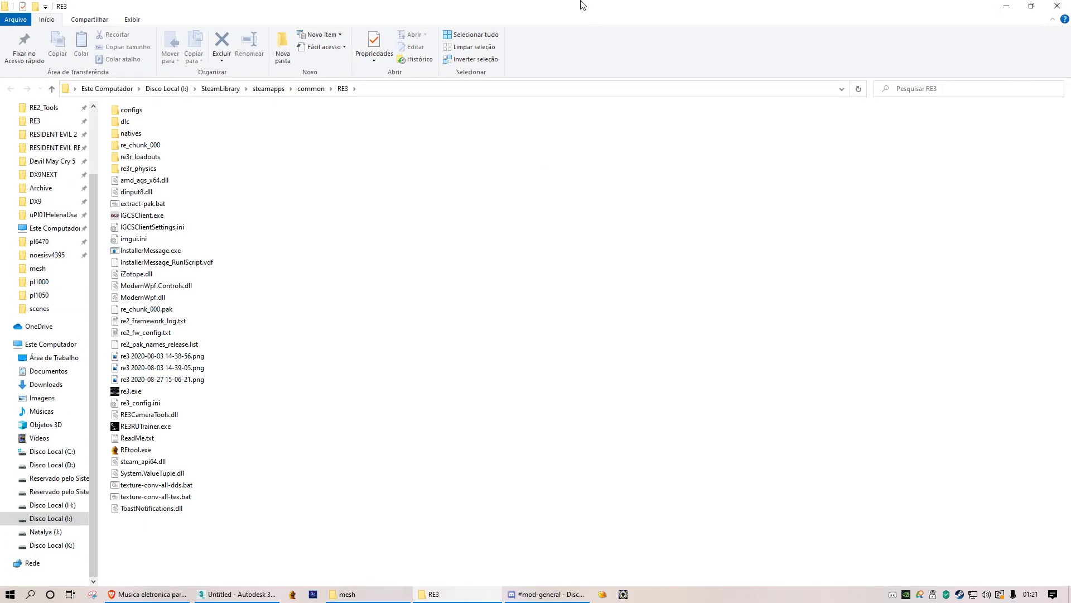
{"action": "double_click", "coordinate": [580, 5]}
{"action": "double_click", "coordinate": [485, 217]}
{"action": "double_click", "coordinate": [490, 198]}
{"action": "double_click", "coordinate": [491, 197]}
{"action": "double_click", "coordinate": [496, 197]}
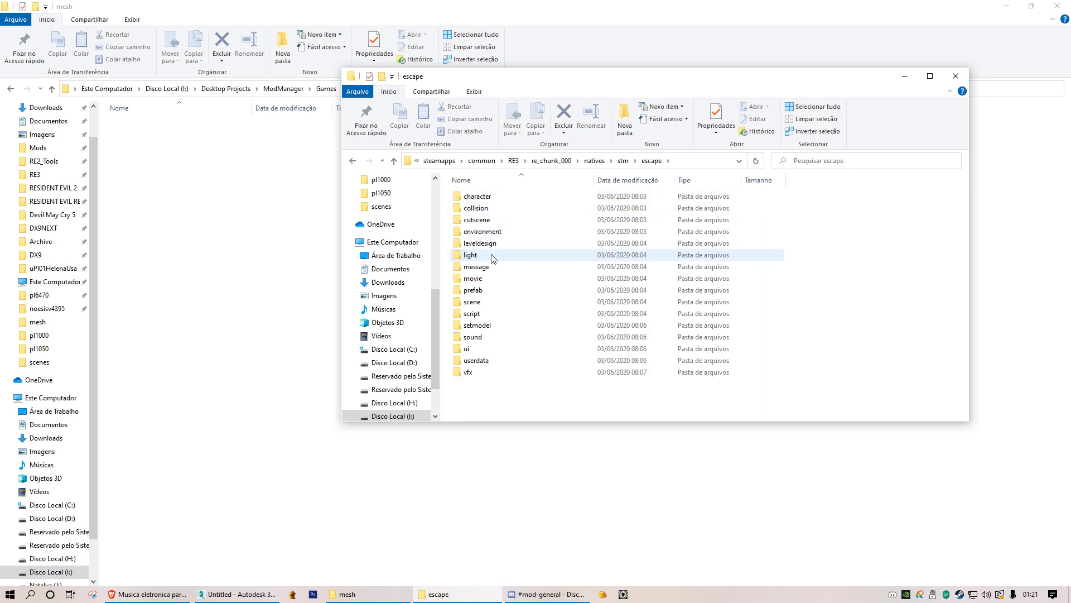
{"action": "double_click", "coordinate": [477, 196]}
{"action": "double_click", "coordinate": [475, 196]}
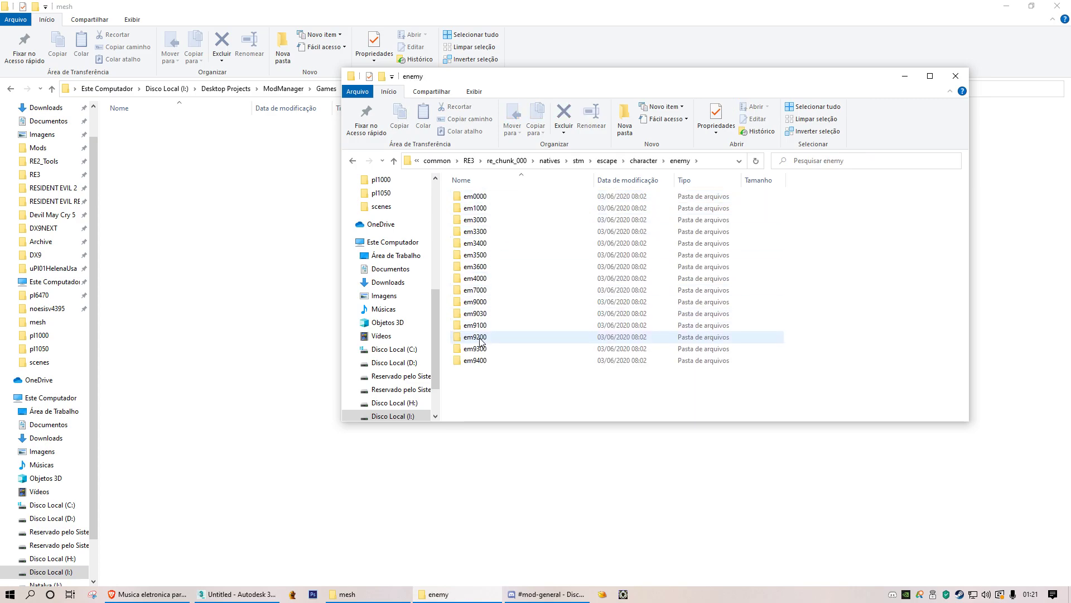
{"action": "double_click", "coordinate": [480, 302]}
{"action": "left_click", "coordinate": [479, 244]}
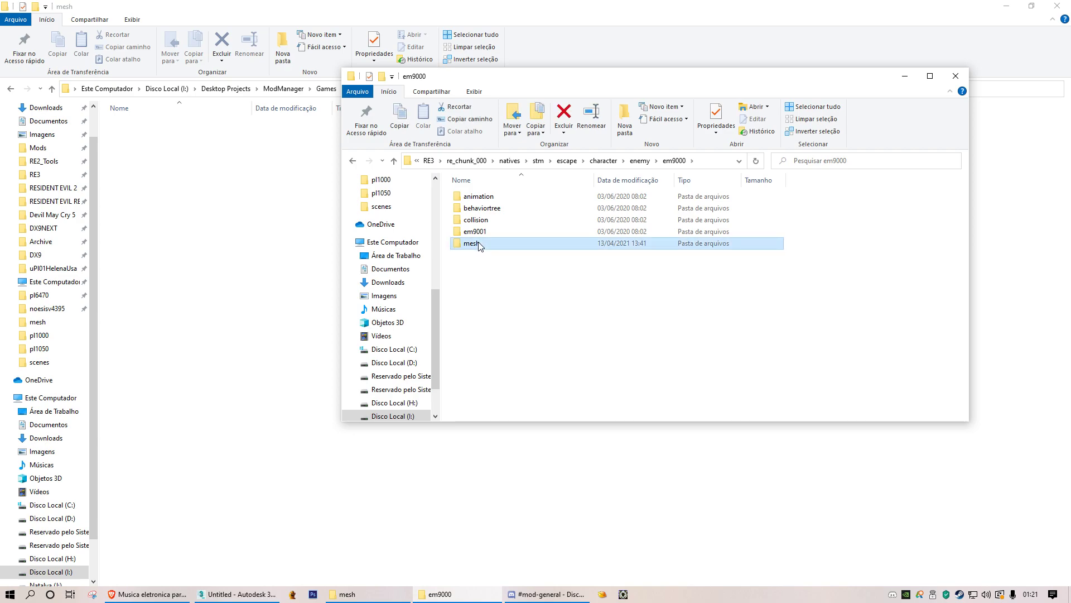
{"action": "double_click", "coordinate": [479, 244]}
Copy em9000.mesh.1902042334 and em9000_coat.chain.24 into the mod's new mesh folder.
{"action": "double_click", "coordinate": [498, 208]}
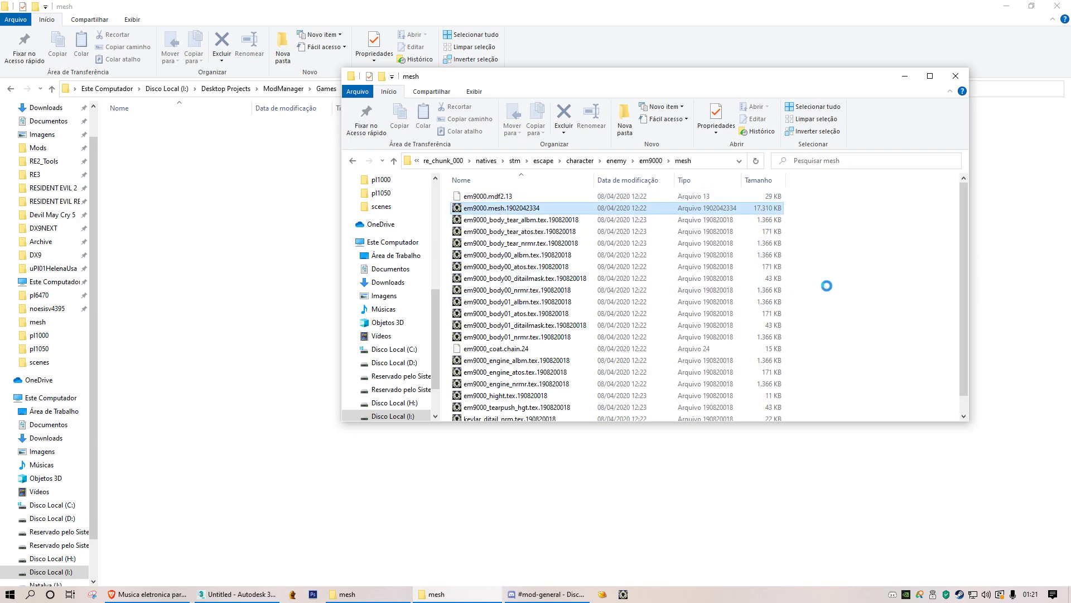
{"action": "left_click", "coordinate": [505, 349], "text": "ctrl"}
{"action": "left_click_drag", "start_coordinate": [505, 349], "coordinate": [273, 278], "text": "ctrl"}
{"action": "key", "text": "alt+Tab"}
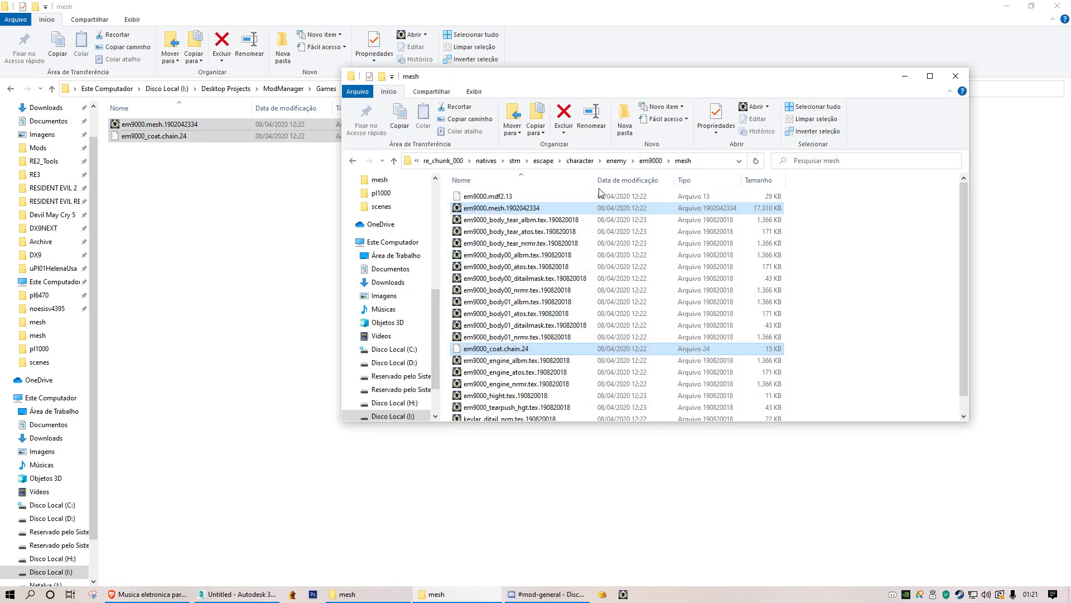
Copy Xpl2000.mesh.1902042334 from the game's character/player/pl2000/mesh folder into the mod's mesh folder and close the source window.
{"action": "left_click", "coordinate": [617, 161]}
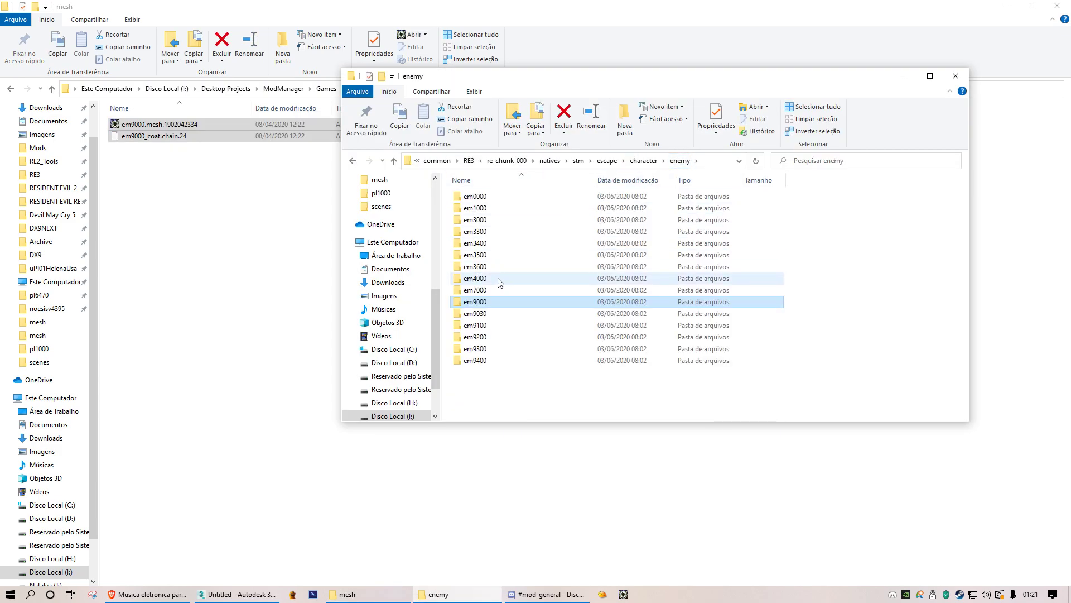
{"action": "left_click", "coordinate": [640, 162]}
{"action": "double_click", "coordinate": [473, 219]}
{"action": "double_click", "coordinate": [476, 211]}
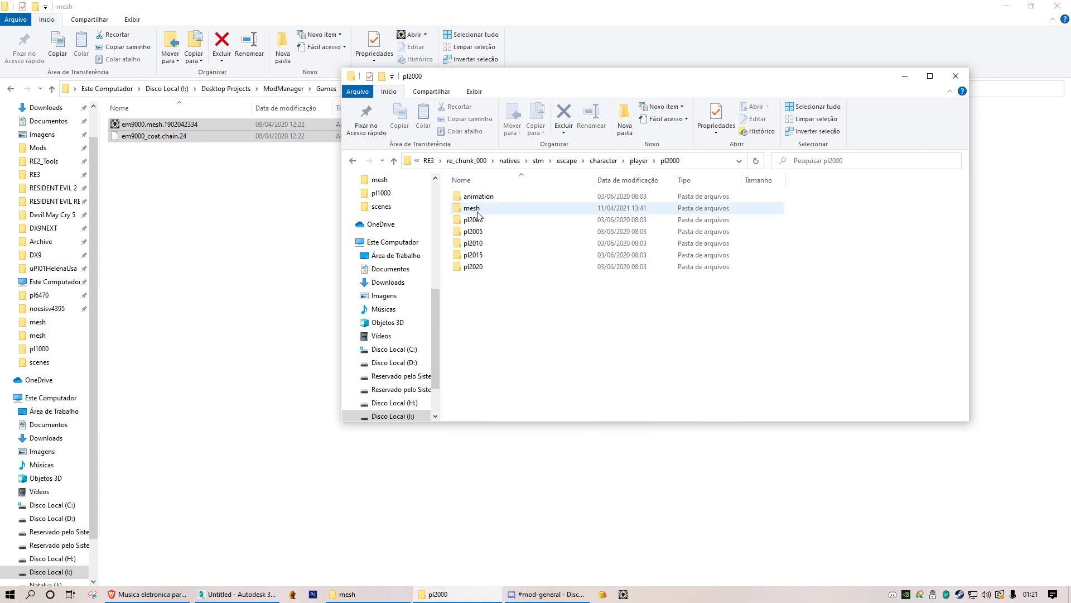
{"action": "double_click", "coordinate": [475, 211]}
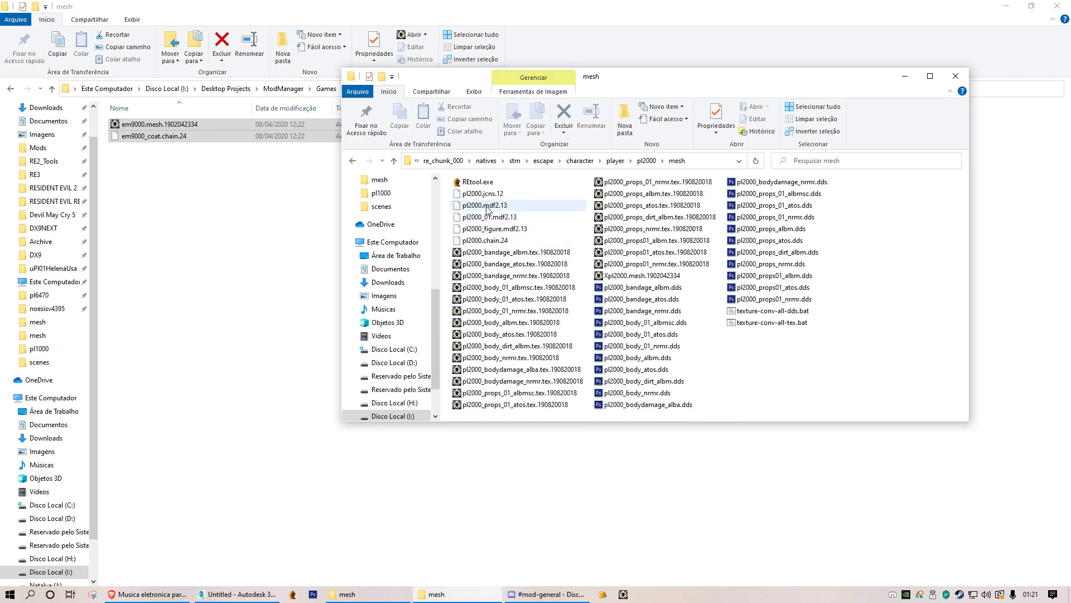
{"action": "left_click_drag", "start_coordinate": [642, 276], "coordinate": [203, 302]}
{"action": "key", "text": "alt+Tab"}
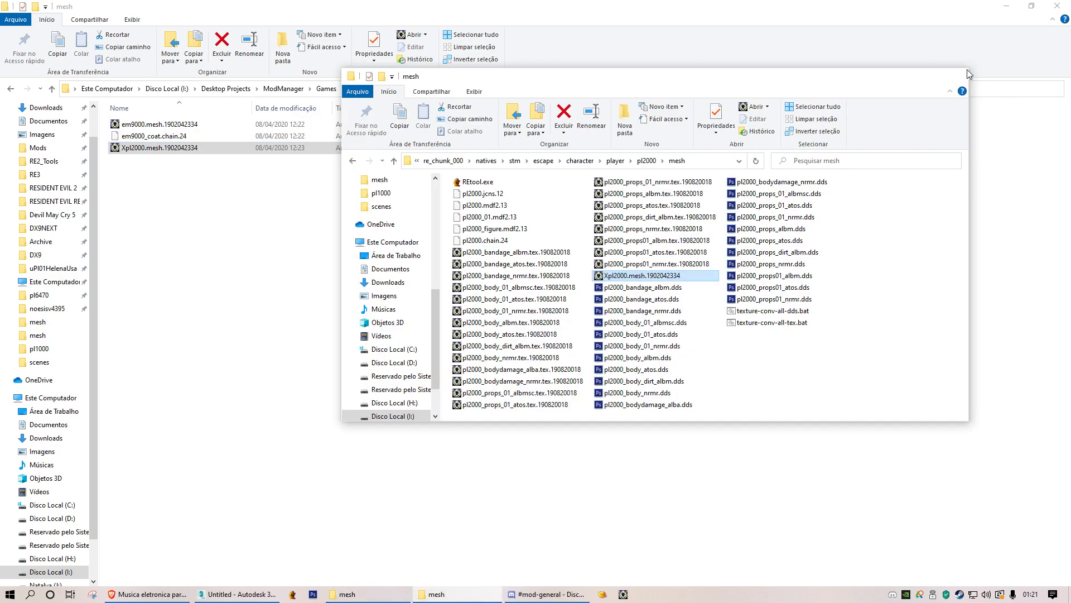
{"action": "left_click", "coordinate": [968, 74]}
Rename em9000.mesh.1902042334 as Nemmy.1902042334.
{"action": "left_click", "coordinate": [157, 124]}
{"action": "key", "text": "F2"}
{"action": "type", "text": "Nemmy"}
{"action": "key", "text": "Tab"}
Rename em9000_coat.chain.24 as pl2000.chain.24.
{"action": "key", "text": "Home"}
{"action": "key", "text": "shift+Right"}
{"action": "key", "text": "shift+Right"}
{"action": "key", "text": "shift+Right"}
{"action": "key", "text": "shift+Right"}
{"action": "key", "text": "shift+Right"}
{"action": "key", "text": "shift+Right"}
{"action": "key", "text": "shift+Right"}
{"action": "key", "text": "shift+Right"}
{"action": "key", "text": "shift+Right"}
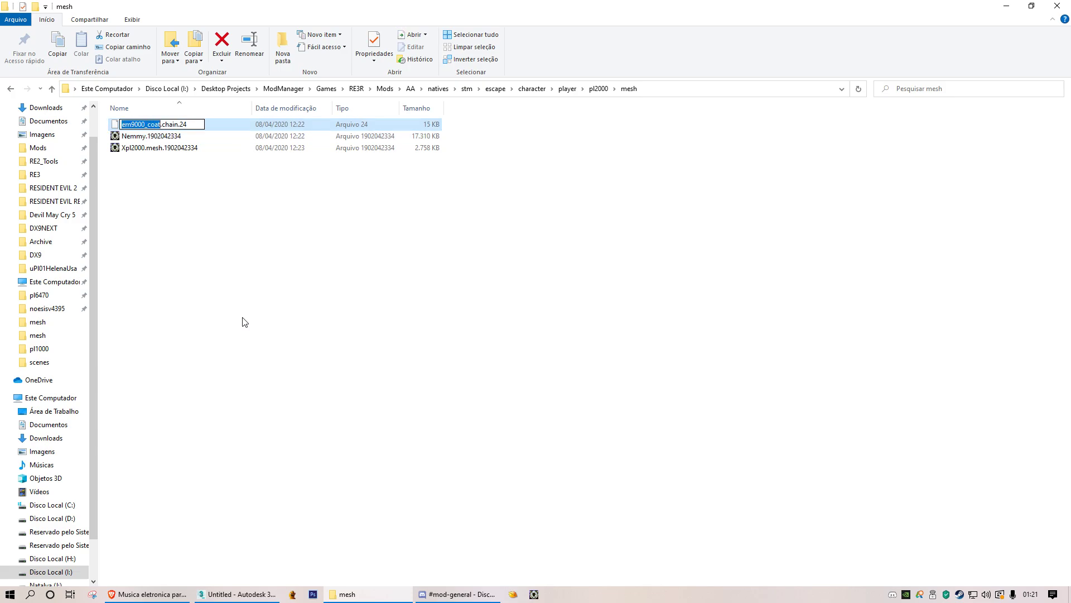
{"action": "type", "text": "pl2000"}
{"action": "key", "text": "Return"}
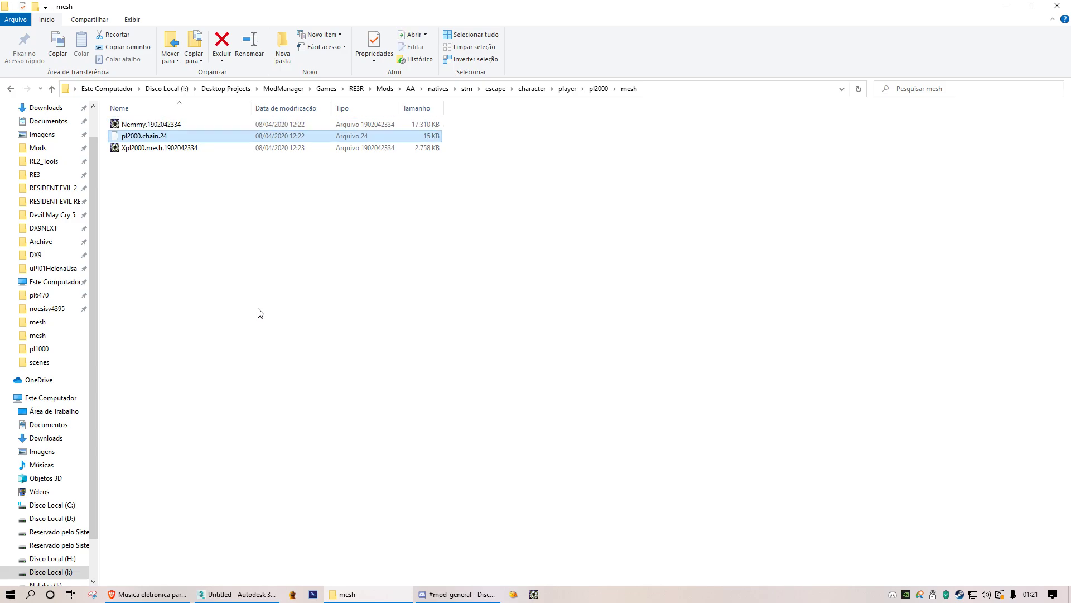
{"action": "right_click", "coordinate": [291, 204]}
{"action": "left_click", "coordinate": [237, 248]}
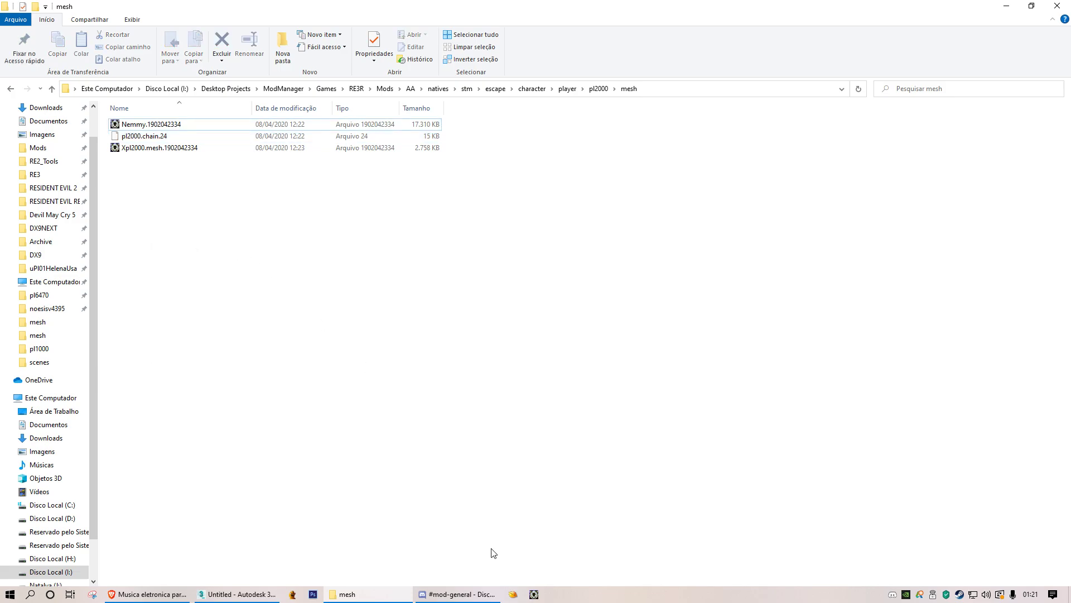
Switch to 3ds Max, import the Nemmy model from the mod's mesh folder with REEM Noesis, and close the importer.
{"action": "left_click", "coordinate": [237, 594]}
{"action": "left_click", "coordinate": [702, 34]}
{"action": "left_click_drag", "start_coordinate": [528, 166], "coordinate": [638, 153]}
{"action": "left_click", "coordinate": [347, 593]}
{"action": "left_click", "coordinate": [690, 89]}
{"action": "key", "text": "ctrl+x"}
{"action": "key", "text": "alt+Tab"}
{"action": "left_click", "coordinate": [645, 177]}
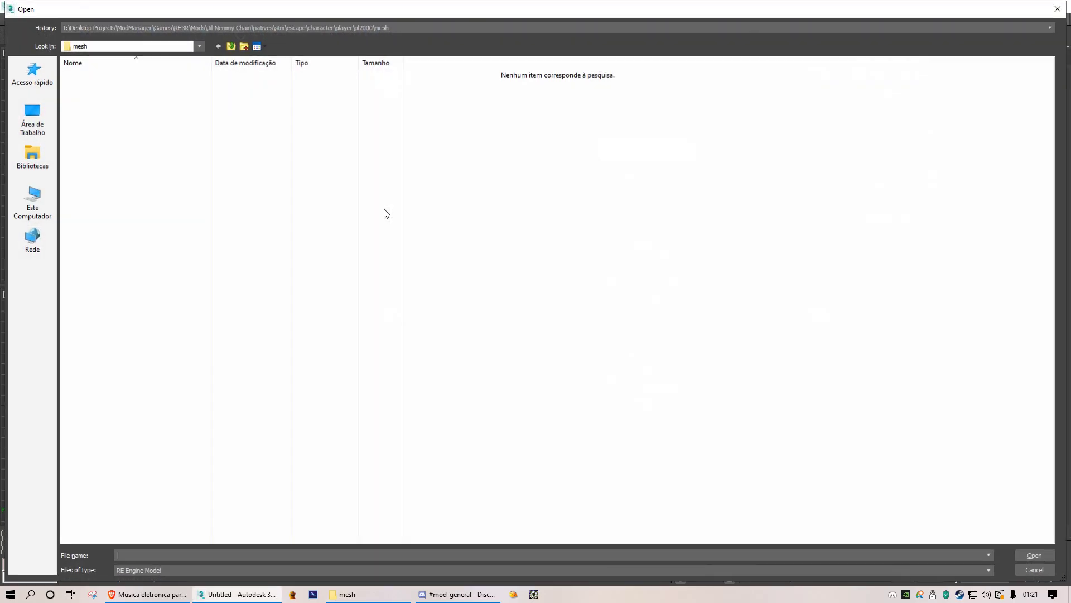
{"action": "double_click", "coordinate": [104, 74]}
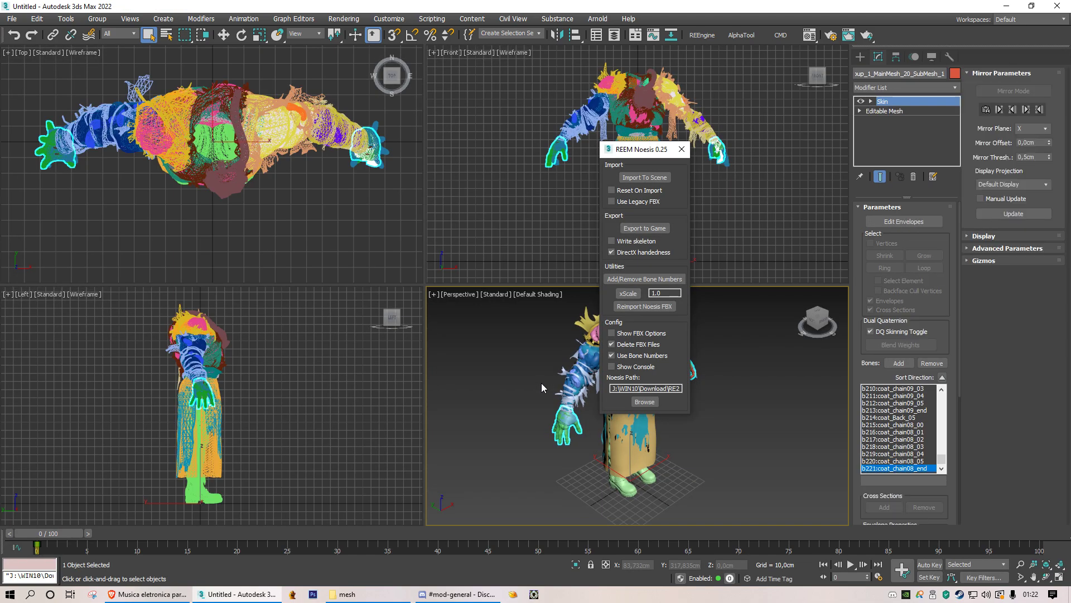
{"action": "left_click", "coordinate": [681, 149]}
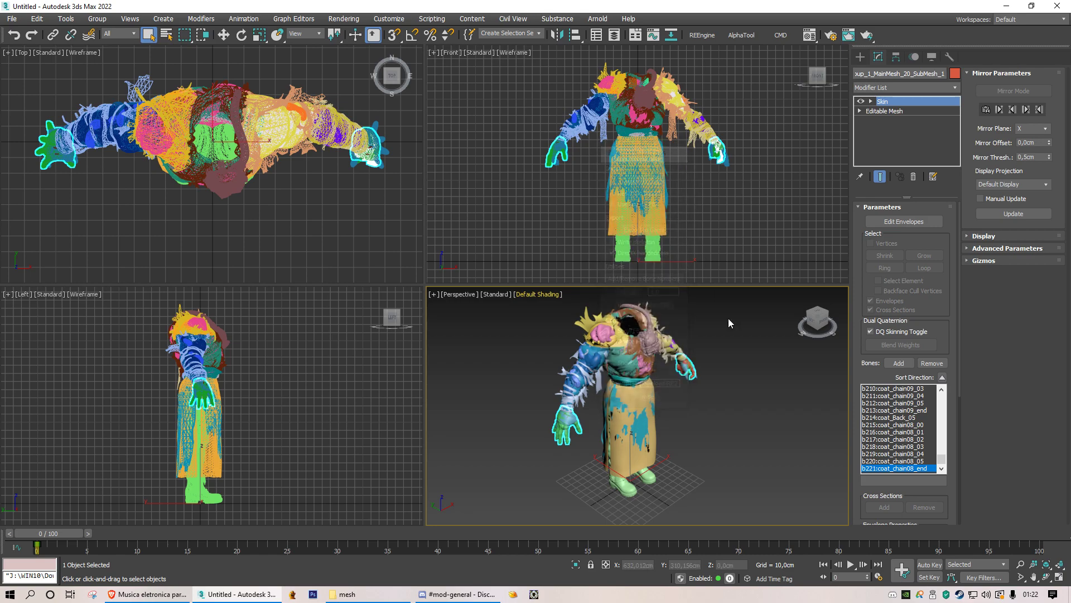
Maximize the Perspective view and delete the outer tan skirt mesh.
{"action": "left_click", "coordinate": [716, 289]}
{"action": "left_click", "coordinate": [1059, 577]}
{"action": "left_click", "coordinate": [1046, 576]}
{"action": "left_click_drag", "start_coordinate": [526, 262], "coordinate": [429, 248]}
{"action": "key", "text": "w"}
{"action": "left_click_drag", "start_coordinate": [461, 366], "coordinate": [603, 416]}
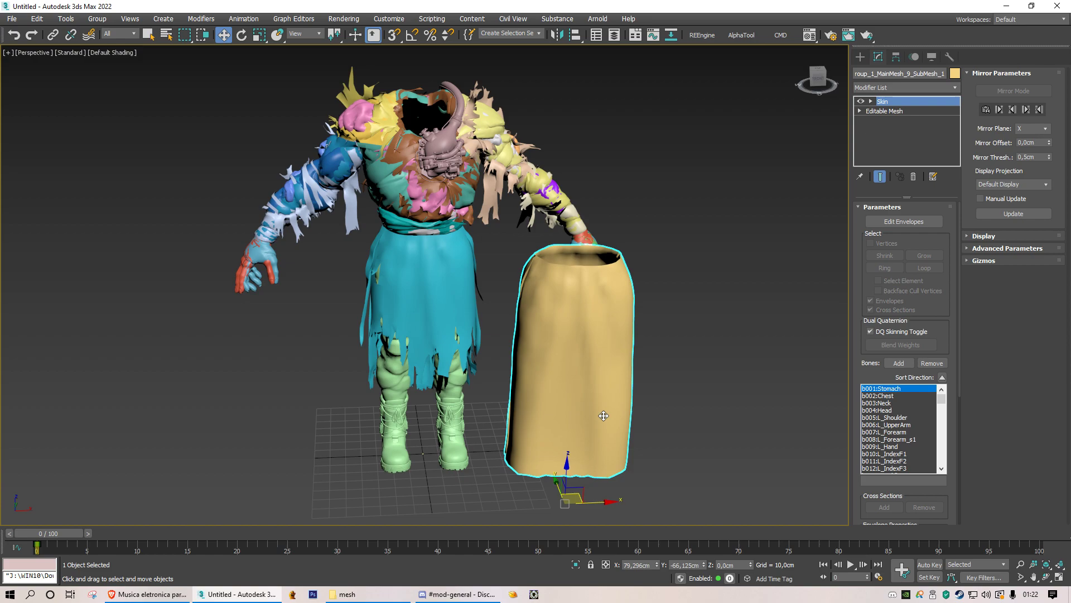
{"action": "key", "text": "Delete"}
Delete every visible mesh except the blue tattered skirt, keeping the skirt at its original position.
{"action": "left_click_drag", "start_coordinate": [446, 286], "coordinate": [591, 316]}
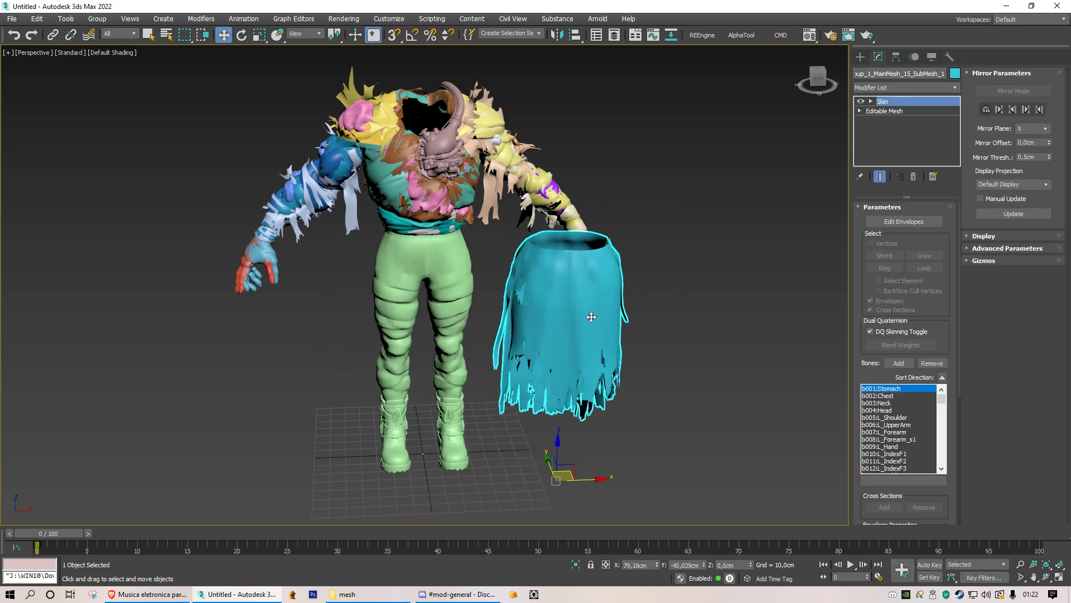
{"action": "key", "text": "ctrl+z"}
{"action": "key", "text": "ctrl+i"}
{"action": "key", "text": "Delete"}
{"action": "key", "text": "ctrl+r"}
{"action": "key", "text": "z"}
{"action": "left_click_drag", "start_coordinate": [390, 277], "coordinate": [442, 286]}
{"action": "right_click", "coordinate": [442, 286]}
Unhide all hidden objects so the skeleton's bones show around the skirt.
{"action": "left_click", "coordinate": [932, 57]}
{"action": "right_click", "coordinate": [698, 331]}
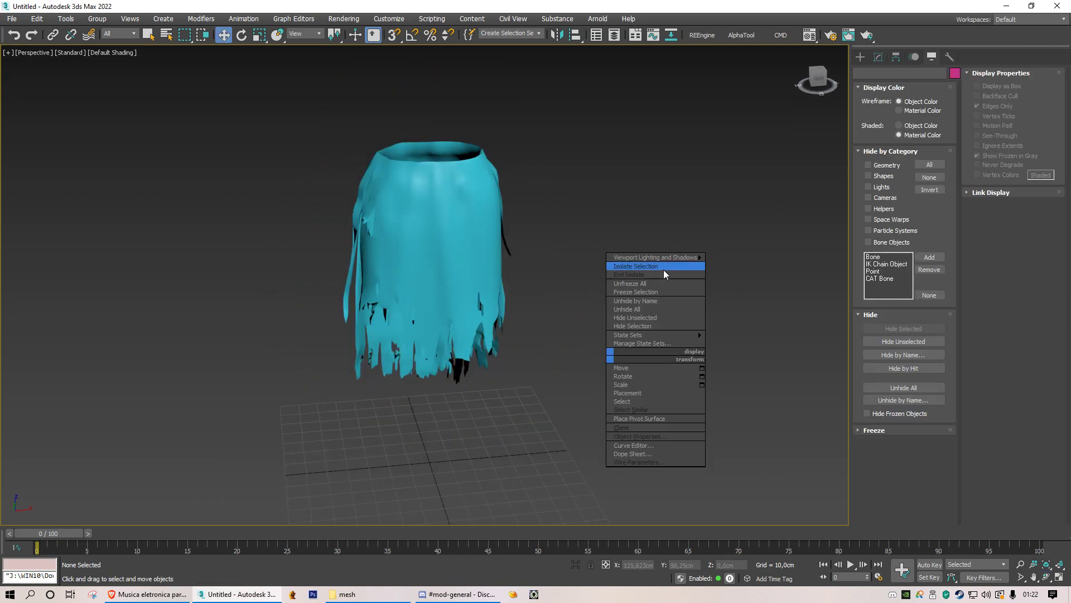
{"action": "left_click", "coordinate": [632, 309]}
{"action": "middle_click_drag", "start_coordinate": [581, 162], "coordinate": [607, 246]}
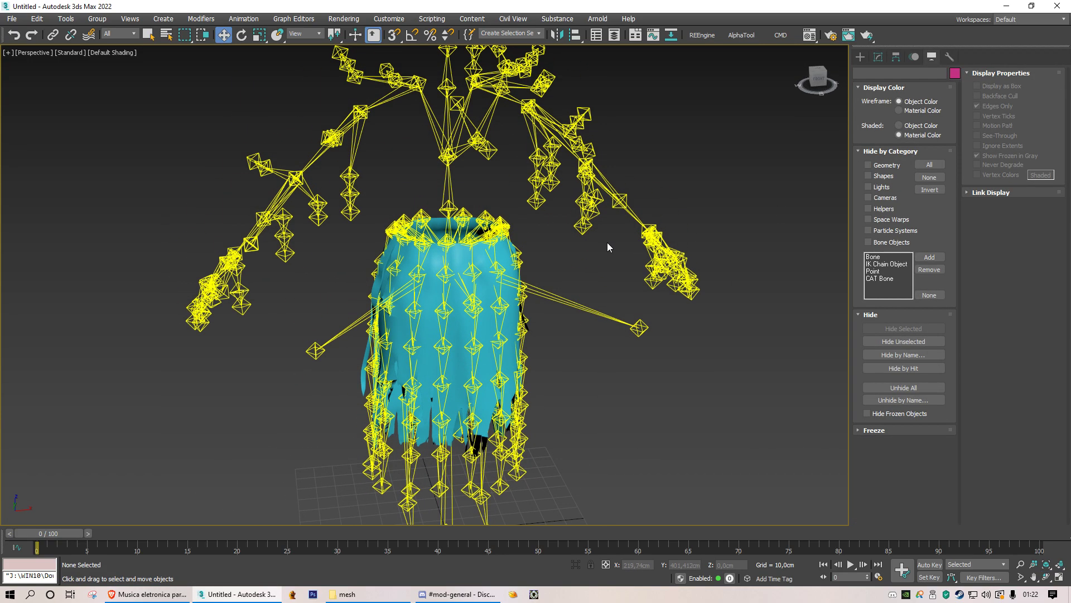
Select the upper-body bone just above the waist together with all its child bones.
{"action": "left_click", "coordinate": [450, 190]}
{"action": "left_click", "coordinate": [450, 189]}
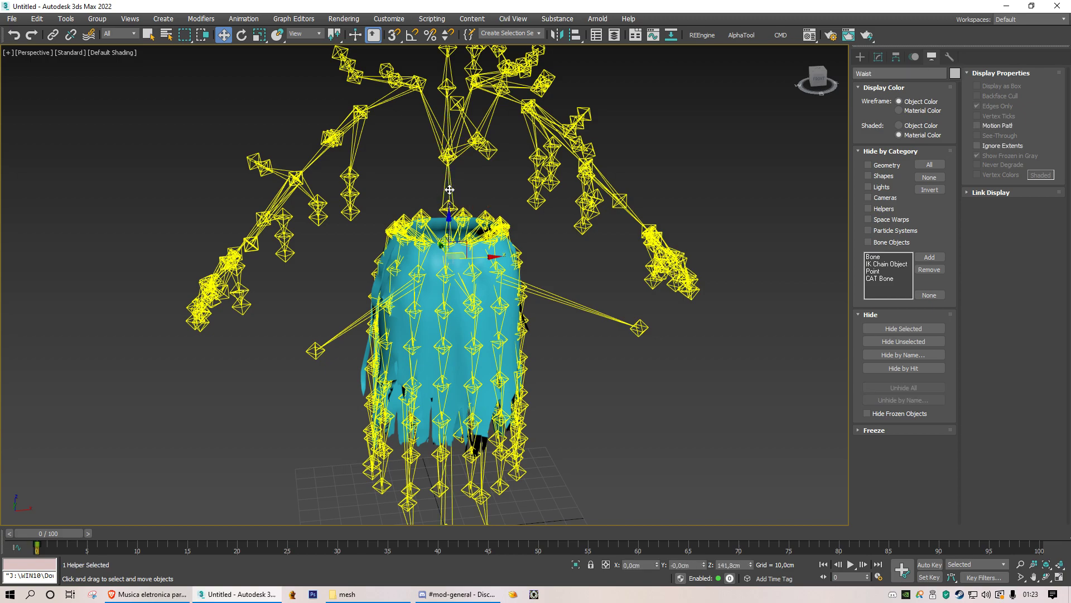
{"action": "double_click", "coordinate": [450, 190]}
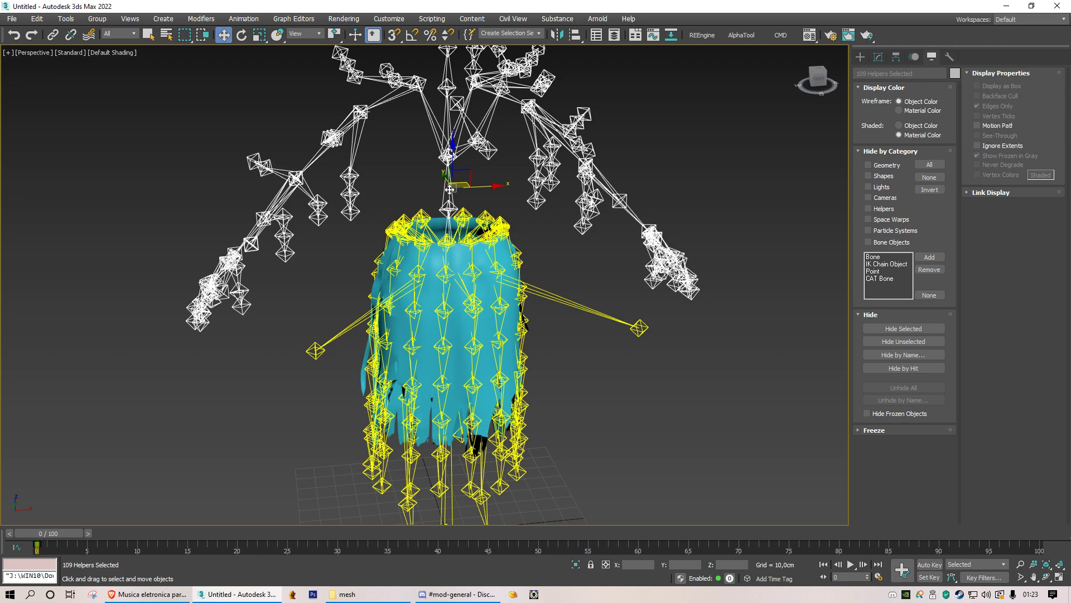
{"action": "right_click", "coordinate": [386, 142]}
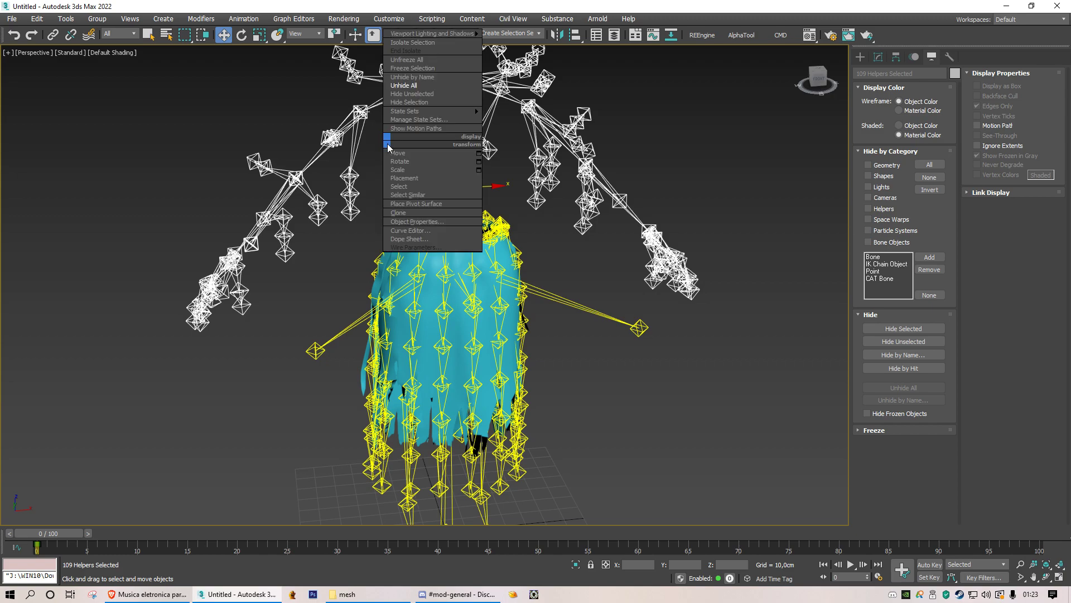
{"action": "left_click", "coordinate": [376, 138]}
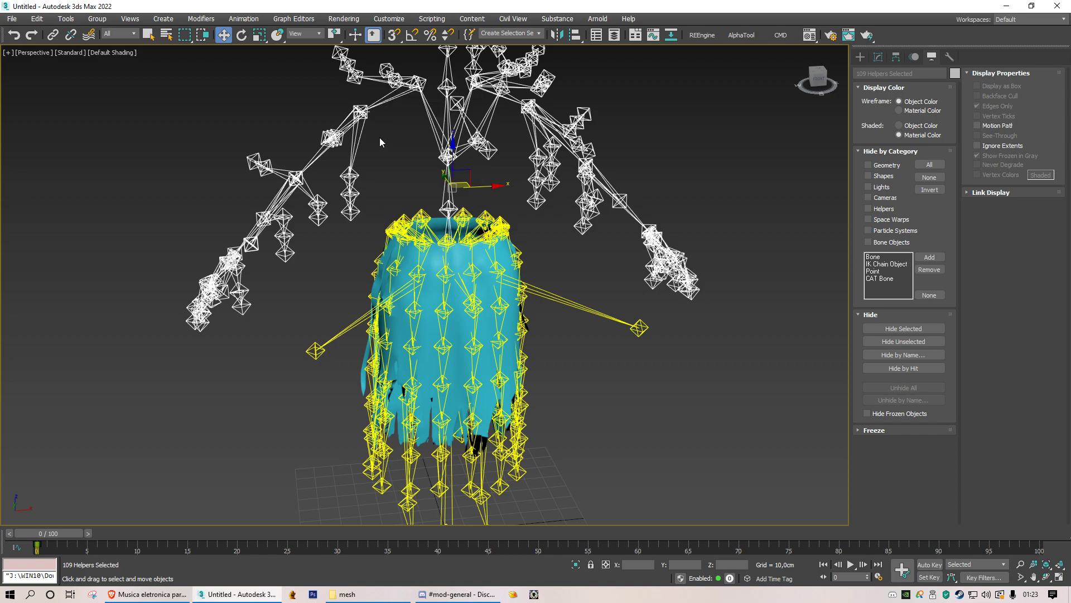
{"action": "right_click", "coordinate": [384, 139], "text": "shift"}
{"action": "left_click", "coordinate": [379, 208]}
{"action": "right_click", "coordinate": [381, 137], "text": "alt"}
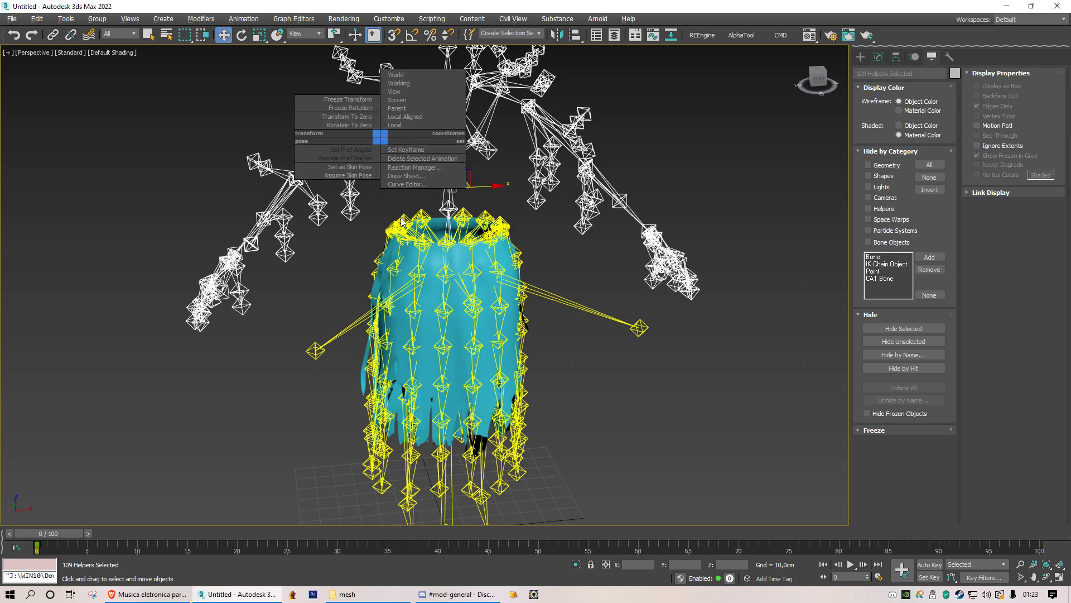
{"action": "left_click", "coordinate": [383, 206]}
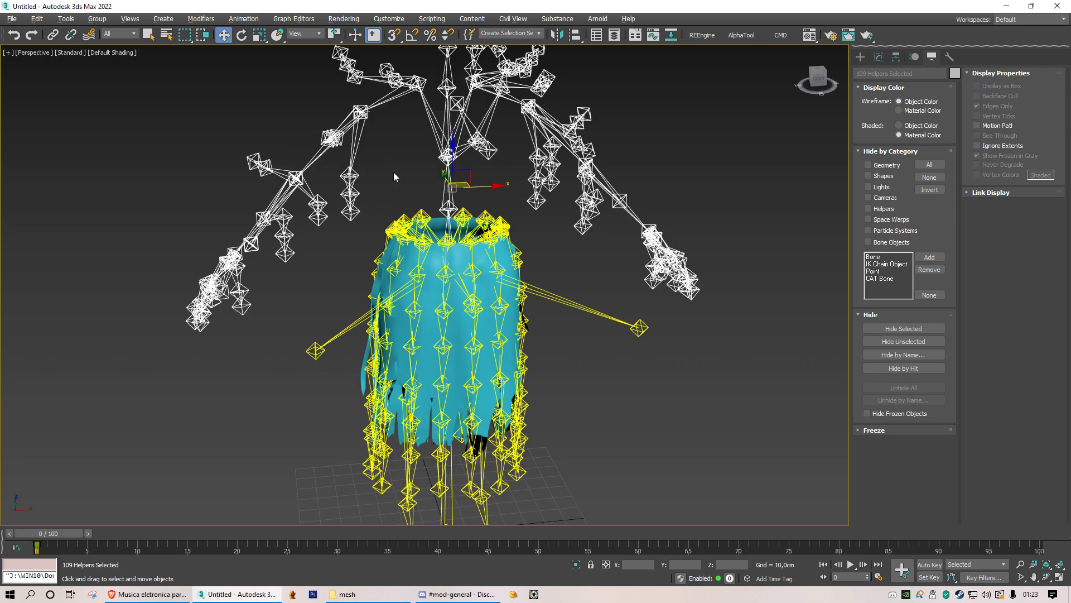
Delete the selected upper-body bones and the two bones sticking out on either side of the skirt.
{"action": "left_click", "coordinate": [620, 324]}
{"action": "left_click", "coordinate": [340, 340], "text": "ctrl"}
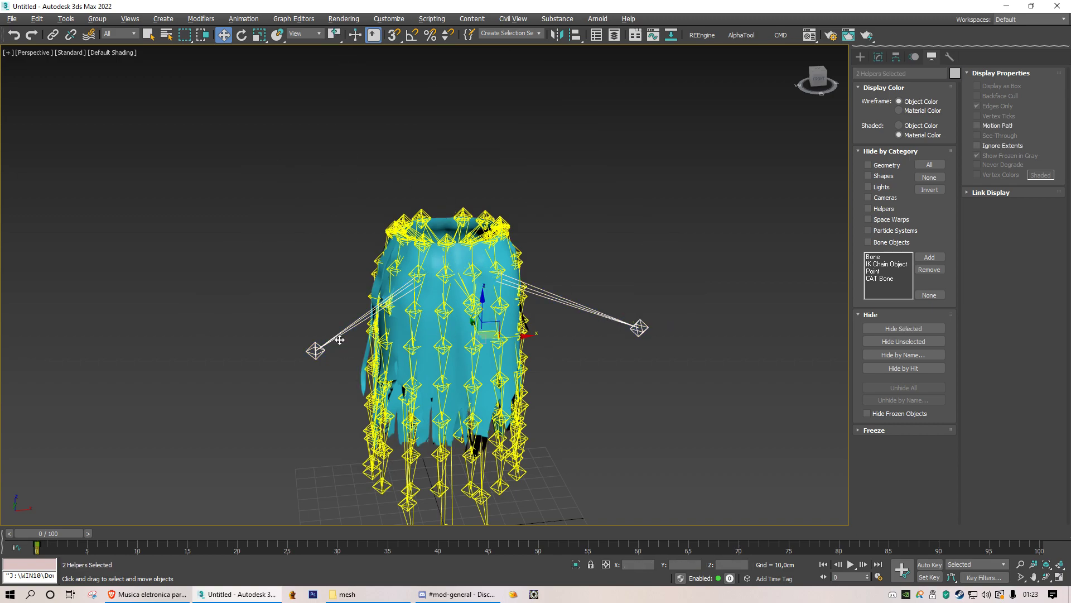
{"action": "key", "text": "Delete"}
Select all remaining objects to examine how many are left, and clear the selection.
{"action": "middle_click_drag", "start_coordinate": [597, 284], "coordinate": [440, 241]}
{"action": "scroll", "coordinate": [578, 215], "scroll_direction": "up", "scroll_amount": 2}
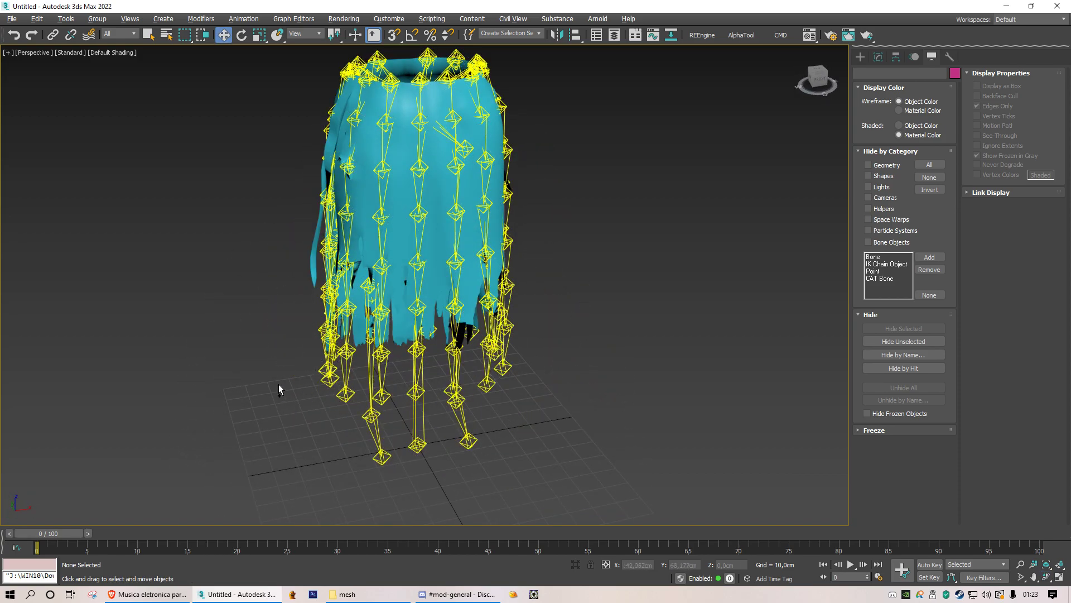
{"action": "key", "text": "ctrl+a"}
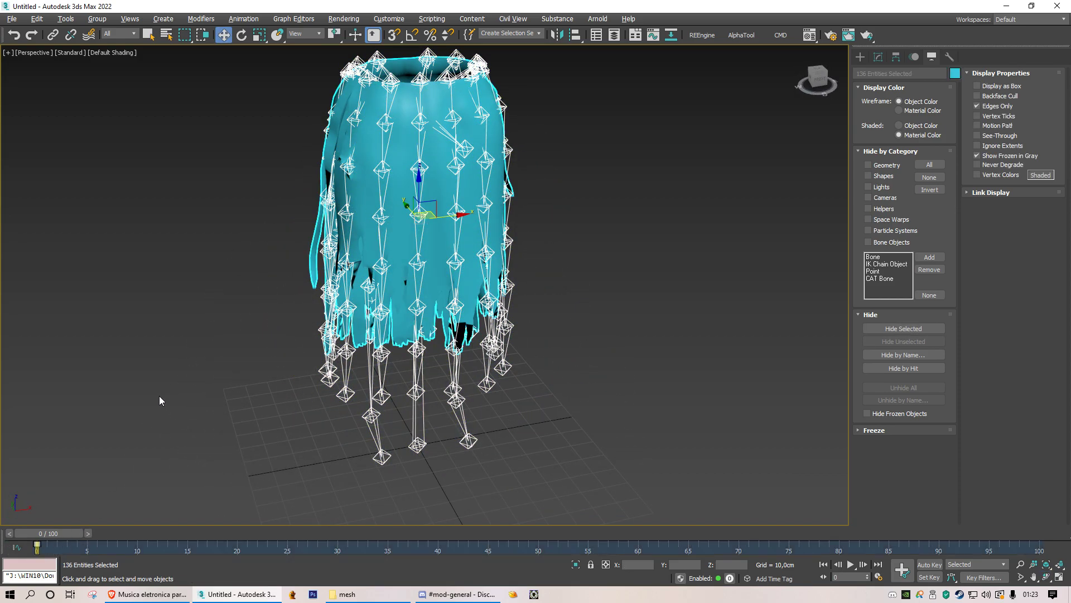
{"action": "left_click", "coordinate": [547, 277]}
{"action": "scroll", "coordinate": [536, 221], "scroll_direction": "down", "scroll_amount": 3}
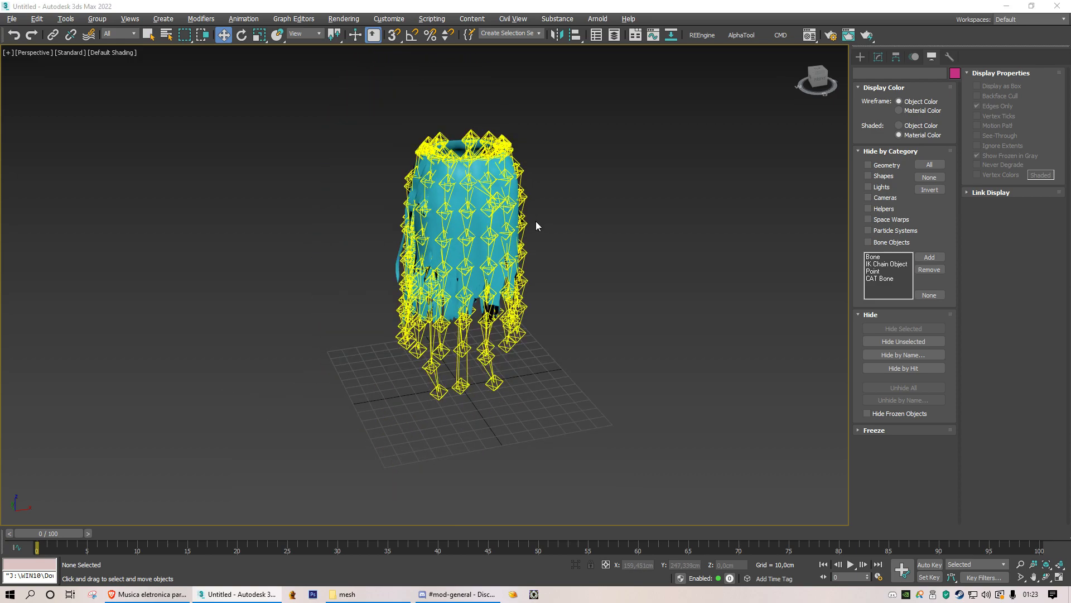
Open Notepad++ from the system search.
{"action": "key", "text": "super"}
{"action": "type", "text": "notepad"}
{"action": "key", "text": "Down"}
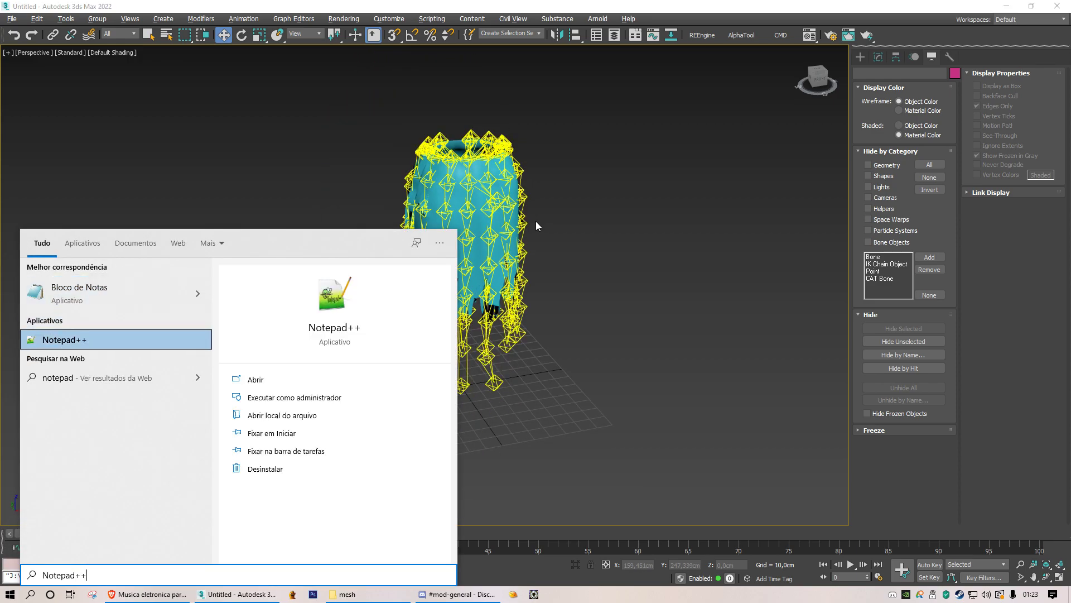
{"action": "key", "text": "Return"}
{"action": "left_click_drag", "start_coordinate": [707, 147], "coordinate": [729, 91]}
Switch back to 3ds Max, hide all geometry and select the root bone.
{"action": "left_click", "coordinate": [539, 330]}
{"action": "middle_click_drag", "start_coordinate": [441, 360], "coordinate": [473, 285], "text": "alt"}
{"action": "key", "text": "shift+g"}
{"action": "scroll", "coordinate": [473, 286], "scroll_direction": "up", "scroll_amount": 5}
{"action": "middle_click_drag", "start_coordinate": [334, 284], "coordinate": [404, 275]}
{"action": "scroll", "coordinate": [404, 276], "scroll_direction": "down", "scroll_amount": 3}
{"action": "middle_click_drag", "start_coordinate": [484, 313], "coordinate": [402, 295]}
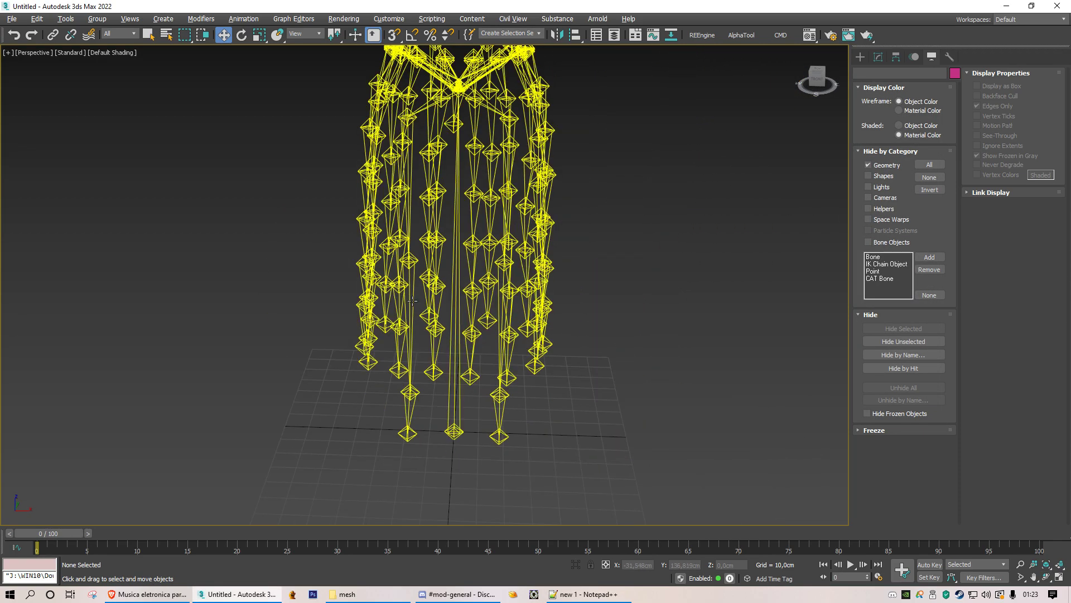
{"action": "left_click", "coordinate": [462, 264]}
{"action": "key", "text": "Page_Up"}
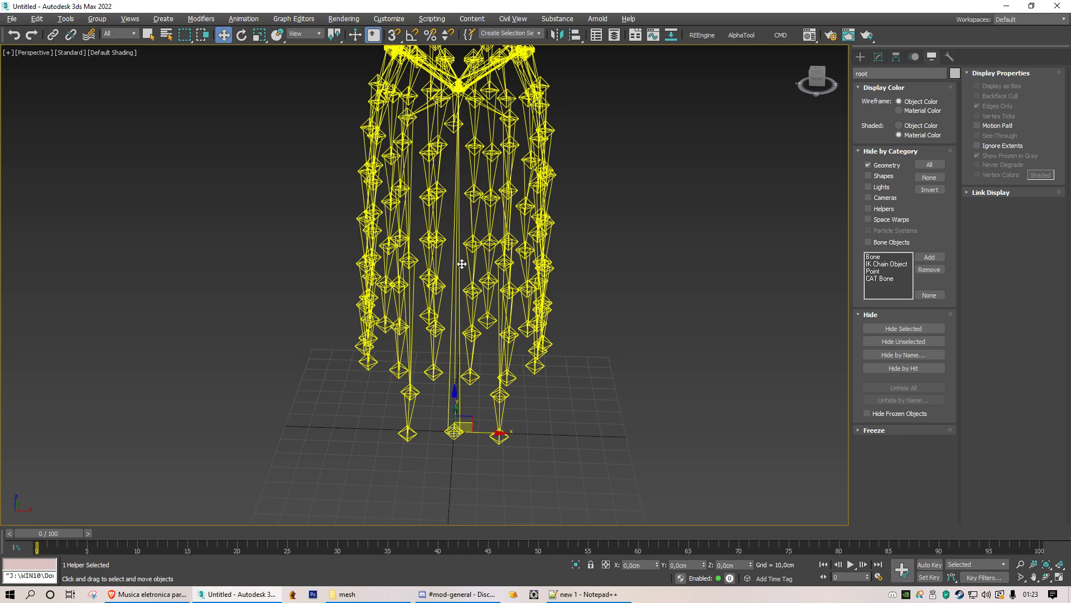
Delete the root bone and the COG bone at the point where the coat chains meet.
{"action": "left_click", "coordinate": [455, 430]}
{"action": "left_click_drag", "start_coordinate": [454, 432], "coordinate": [476, 439]}
{"action": "key", "text": "Delete"}
{"action": "middle_click_drag", "start_coordinate": [459, 234], "coordinate": [463, 312]}
{"action": "left_click", "coordinate": [491, 166]}
{"action": "left_click", "coordinate": [491, 165]}
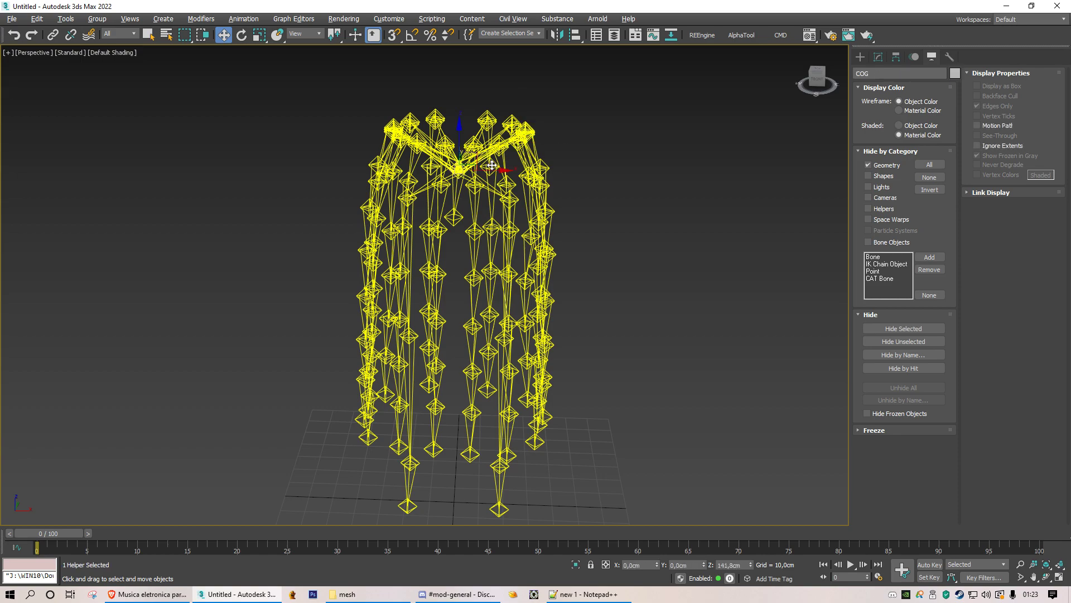
Try moving the b091:Hip bone together with its attached coat chains, and undo the move.
{"action": "left_click", "coordinate": [507, 148]}
{"action": "left_click", "coordinate": [507, 147]}
{"action": "left_click_drag", "start_coordinate": [478, 118], "coordinate": [384, 287]}
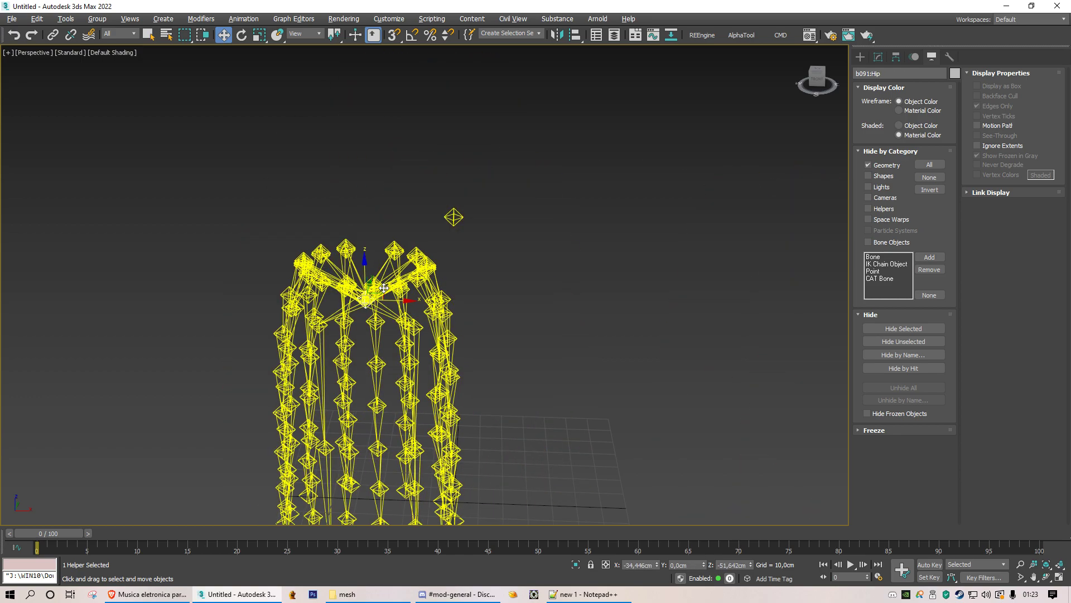
{"action": "key", "text": "ctrl+z"}
Delete the Atari_jnt_00 bone below the hip and select the b091:Hip bone.
{"action": "left_click", "coordinate": [457, 223]}
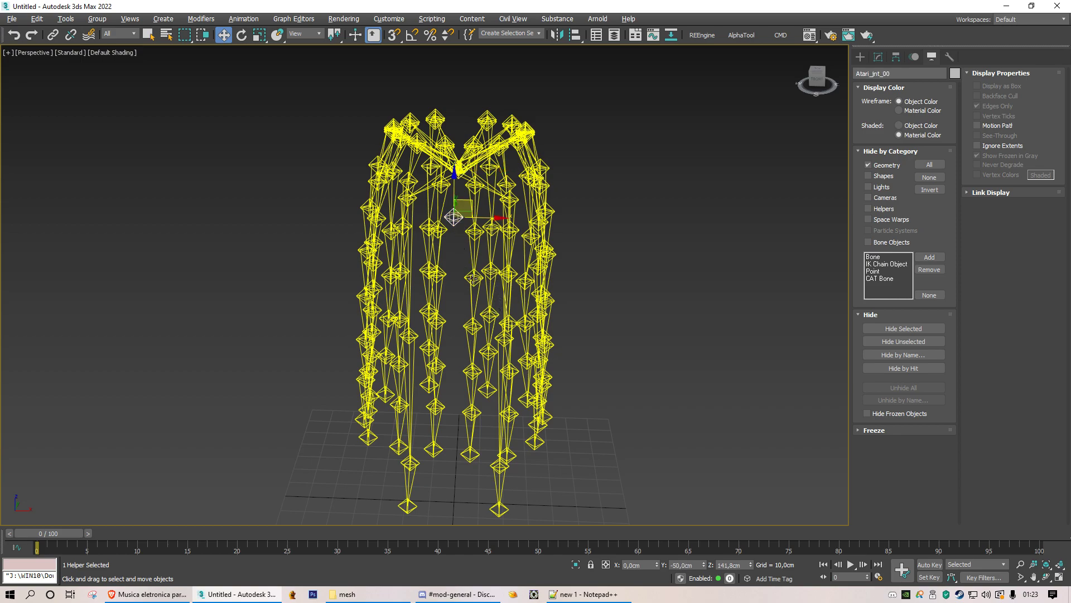
{"action": "left_click", "coordinate": [476, 184]}
{"action": "left_click", "coordinate": [476, 184]}
Test-move the hip bone sideways with the coat mesh temporarily shown, undo the move and clear the selection.
{"action": "left_click", "coordinate": [869, 165]}
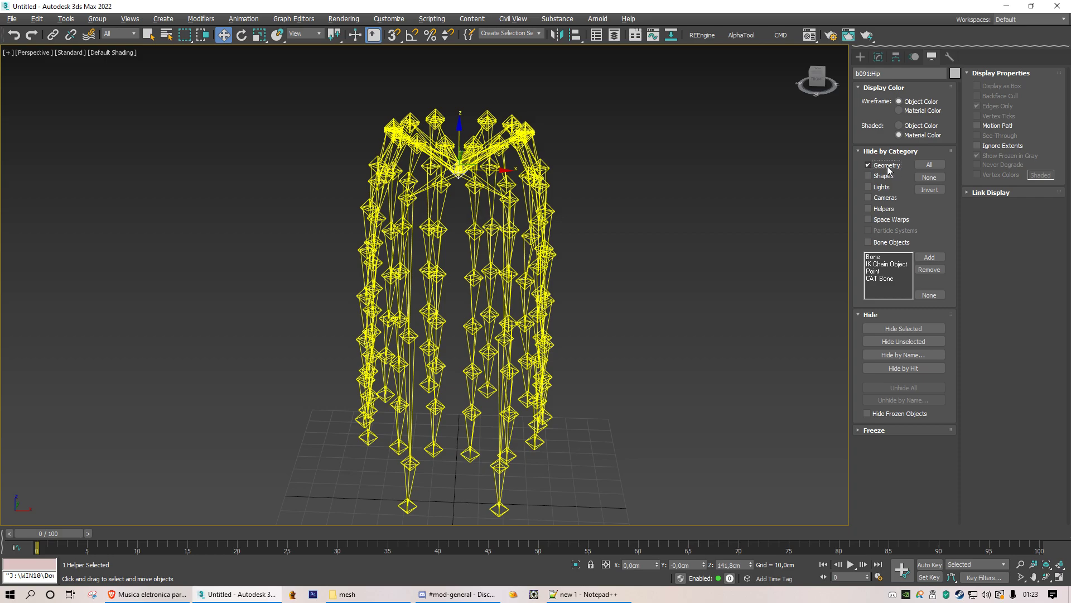
{"action": "left_click_drag", "start_coordinate": [486, 159], "coordinate": [389, 157]}
{"action": "key", "text": "ctrl+z"}
{"action": "left_click", "coordinate": [869, 165]}
{"action": "left_click", "coordinate": [676, 275]}
Copy the right thigh bone's name, b097:R_Thigh, into the empty Notepad++ document and return to 3ds Max.
{"action": "middle_click_drag", "start_coordinate": [593, 324], "coordinate": [588, 257]}
{"action": "middle_click_drag", "start_coordinate": [446, 290], "coordinate": [408, 207], "text": "alt"}
{"action": "key", "text": "q"}
{"action": "left_click", "coordinate": [406, 233]}
{"action": "key", "text": "Page_Up"}
{"action": "left_click", "coordinate": [909, 76]}
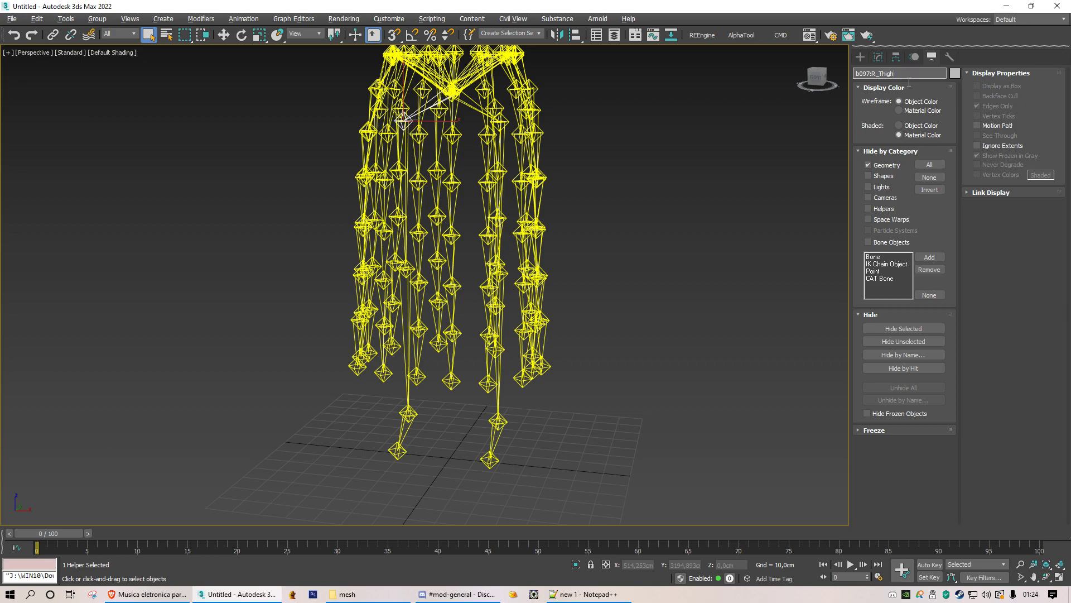
{"action": "key", "text": "ctrl+c"}
{"action": "key", "text": "alt+Tab"}
{"action": "key", "text": "ctrl+v"}
{"action": "key", "text": "Return"}
{"action": "key", "text": "alt+Tab"}
Try moving the b101:R_Shin_s bone outward from the coat chains, and undo the move.
{"action": "left_click", "coordinate": [409, 249]}
{"action": "key", "text": "w"}
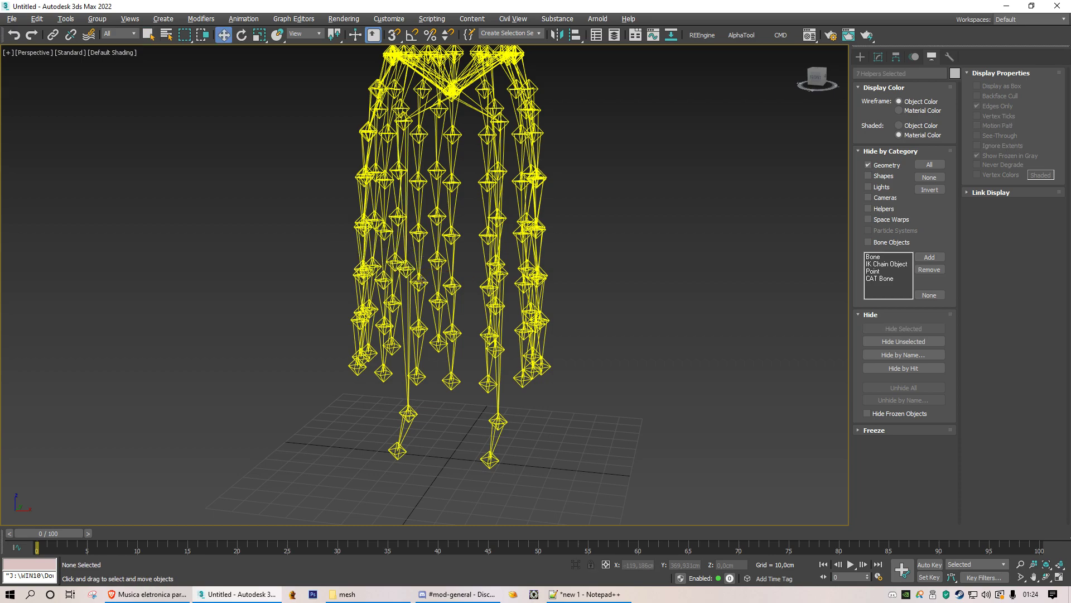
{"action": "left_click_drag", "start_coordinate": [409, 249], "coordinate": [302, 244]}
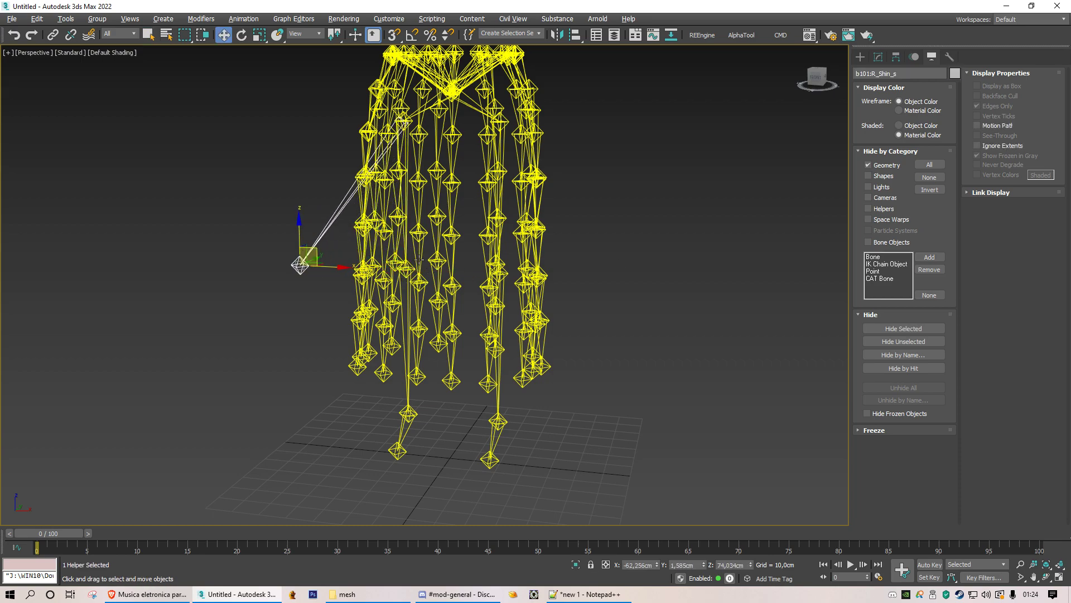
{"action": "key", "text": "ctrl+z"}
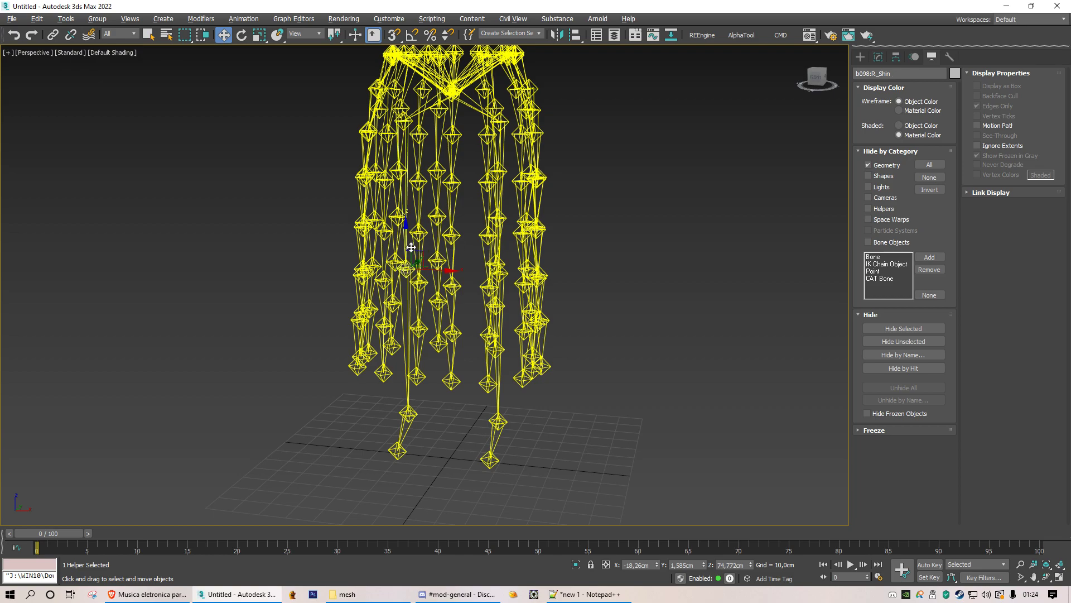
Cut the right shin bone's name, b098:R_Shin, and paste it into the Notepad++ bone list.
{"action": "double_click", "coordinate": [931, 81]}
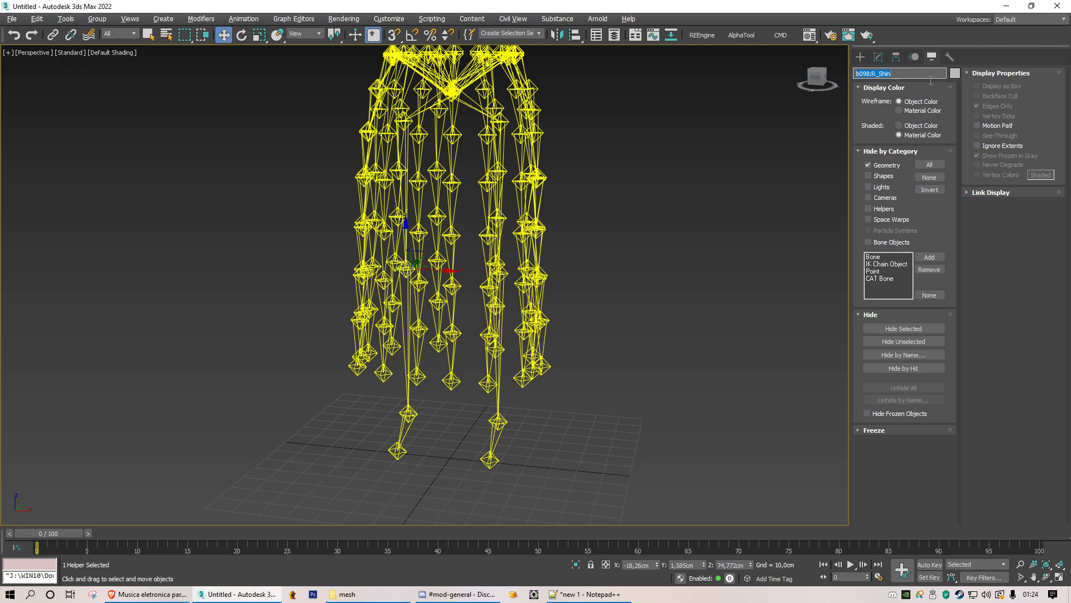
{"action": "key", "text": "ctrl+x"}
{"action": "key", "text": "alt+Tab"}
{"action": "key", "text": "Return"}
{"action": "key", "text": "ctrl+v"}
{"action": "key", "text": "alt+Tab"}
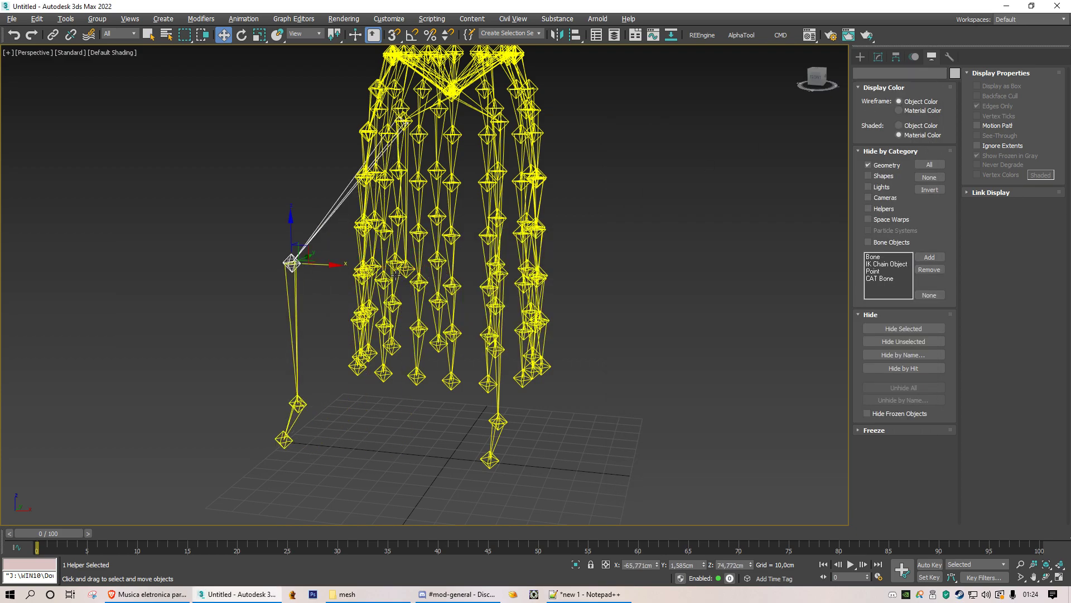
Move the b101:R_Shin_s bone out to the side and add its name on a new line of the Notepad++ list.
{"action": "left_click", "coordinate": [403, 258]}
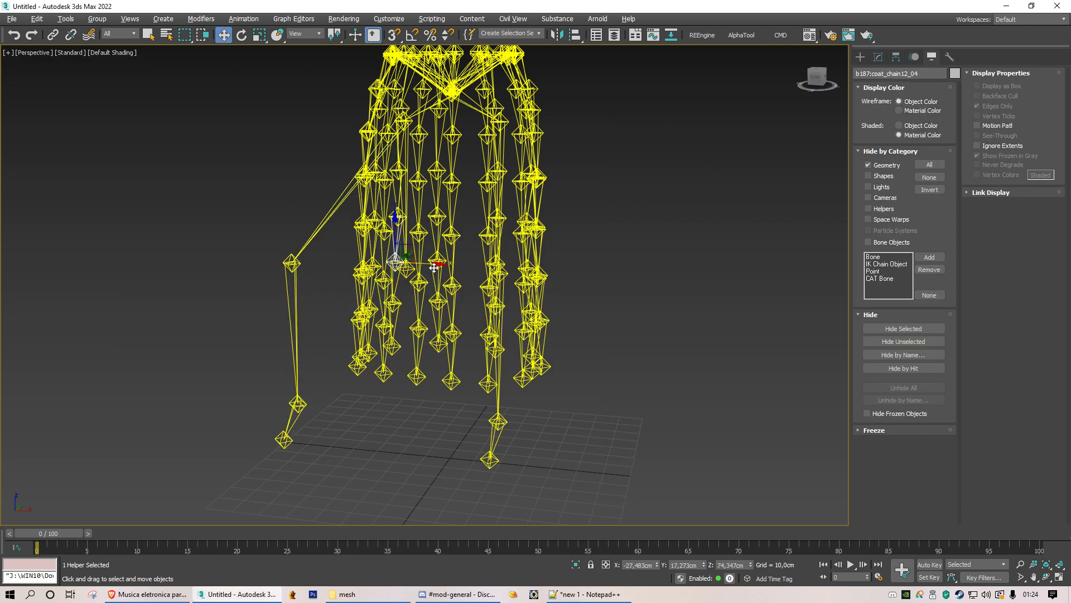
{"action": "left_click", "coordinate": [413, 243]}
{"action": "left_click_drag", "start_coordinate": [413, 243], "coordinate": [249, 235]}
{"action": "left_click", "coordinate": [922, 78]}
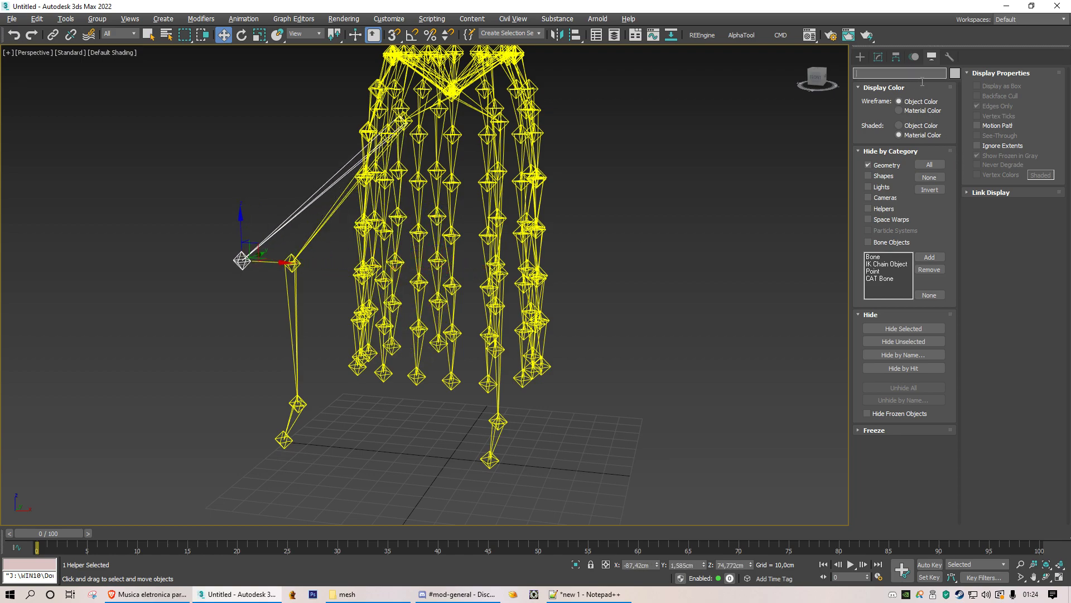
{"action": "key", "text": "alt+Tab"}
{"action": "key", "text": "Return"}
{"action": "key", "text": "ctrl+v"}
{"action": "key", "text": "alt+Tab"}
Copy the right foot bone's name, b099:R_Foot, onto a new line of the Notepad++ list.
{"action": "left_click", "coordinate": [296, 329]}
{"action": "left_click", "coordinate": [925, 78]}
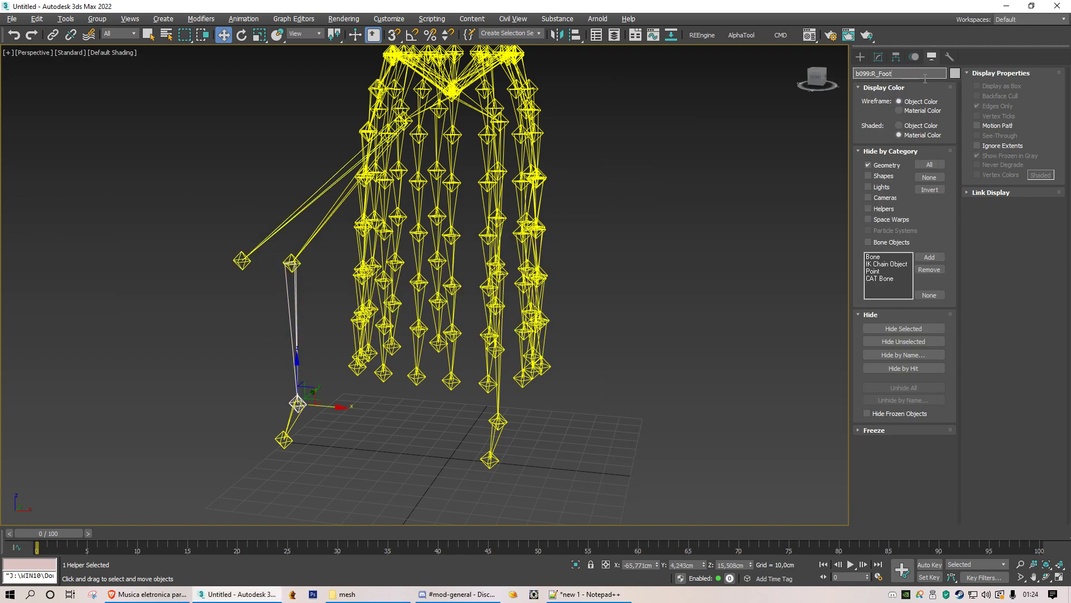
{"action": "key", "text": "ctrl+c"}
{"action": "key", "text": "alt+Tab"}
{"action": "key", "text": "Return"}
{"action": "key", "text": "ctrl+v"}
{"action": "key", "text": "alt+Tab"}
Copy the right toe bone's name, b100:R_Toe, onto a new line of the Notepad++ list.
{"action": "left_click", "coordinate": [298, 425]}
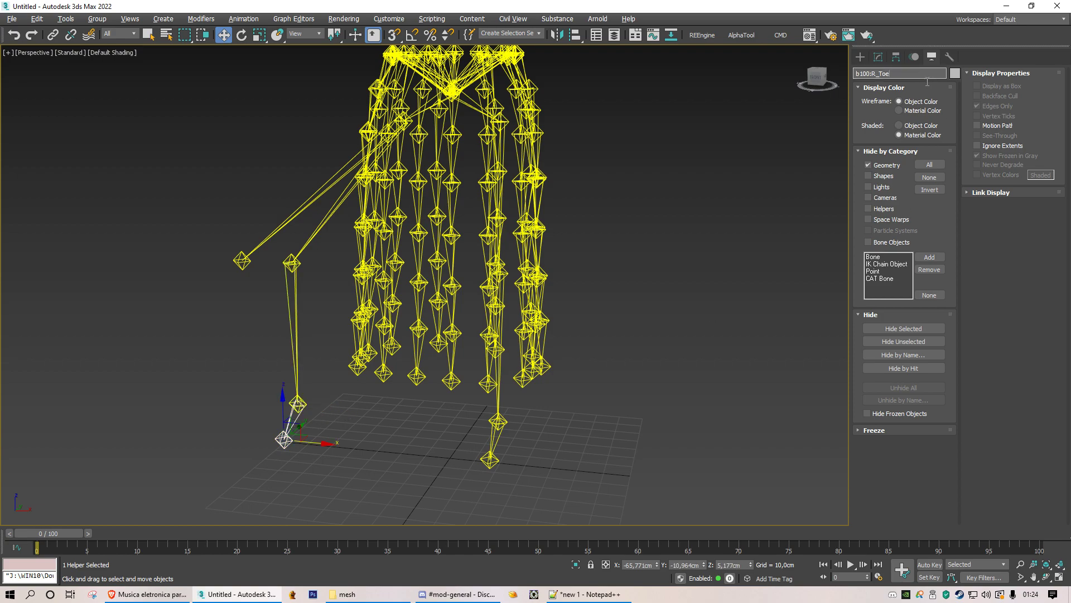
{"action": "key", "text": "ctrl+c"}
{"action": "key", "text": "alt+Tab"}
{"action": "key", "text": "Return"}
{"action": "key", "text": "ctrl+v"}
{"action": "key", "text": "alt+Tab"}
Delete the whole right leg chain, from the thigh bone down to the toe.
{"action": "left_click", "coordinate": [310, 210]}
{"action": "left_click", "coordinate": [337, 195]}
{"action": "double_click", "coordinate": [336, 191]}
{"action": "key", "text": "Delete"}
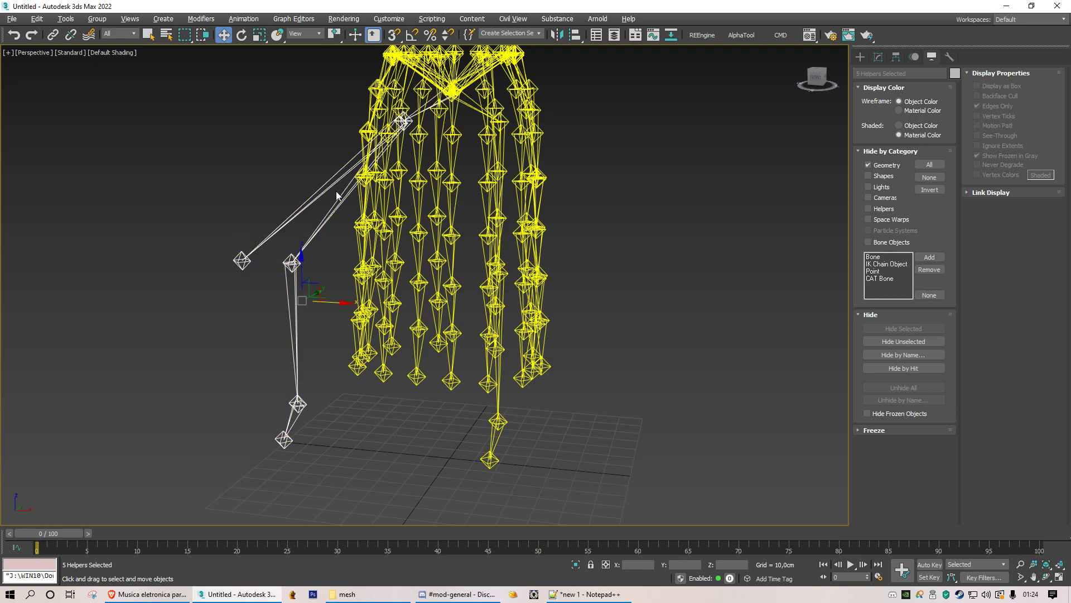
Move the left thigh bone out to the side and list its name, b092:L_Thigh, after a blank line in Notepad++.
{"action": "left_click", "coordinate": [474, 105]}
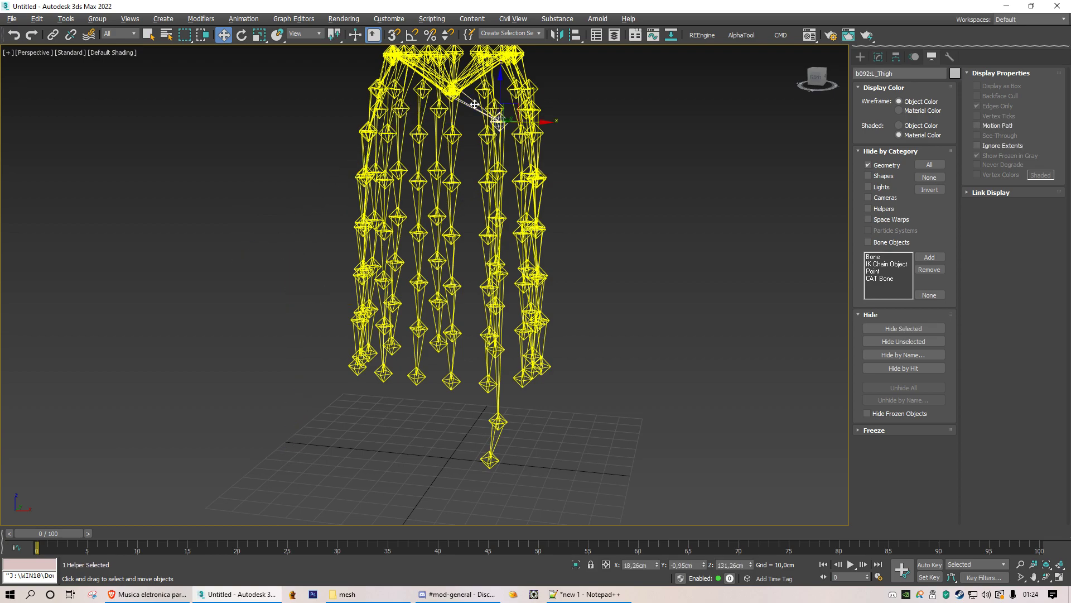
{"action": "left_click_drag", "start_coordinate": [548, 127], "coordinate": [711, 124]}
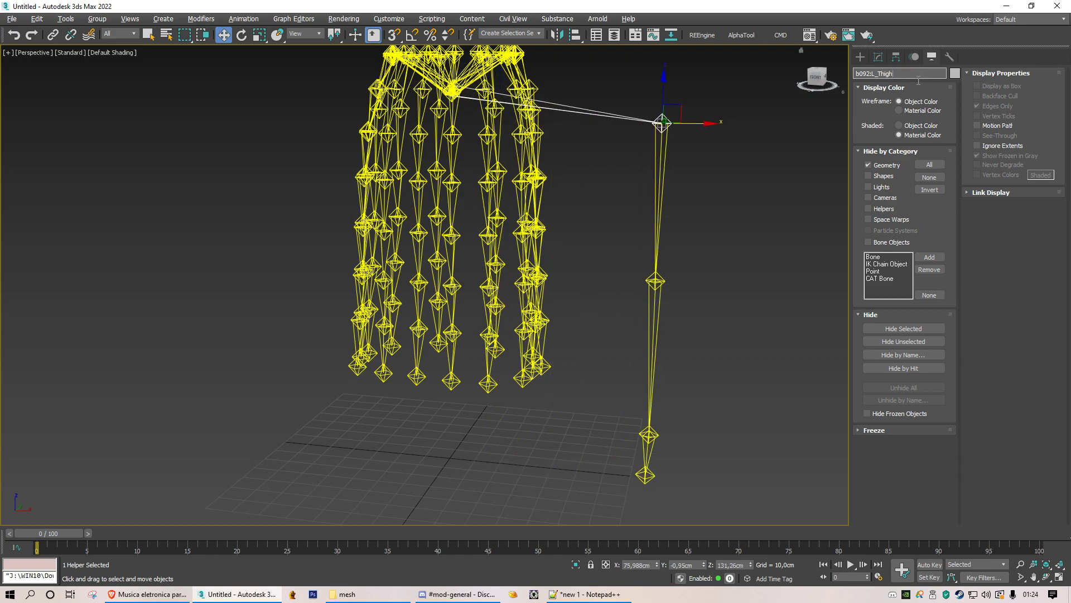
{"action": "key", "text": "alt+Tab"}
{"action": "key", "text": "Return"}
{"action": "key", "text": "Return"}
{"action": "key", "text": "ctrl+v"}
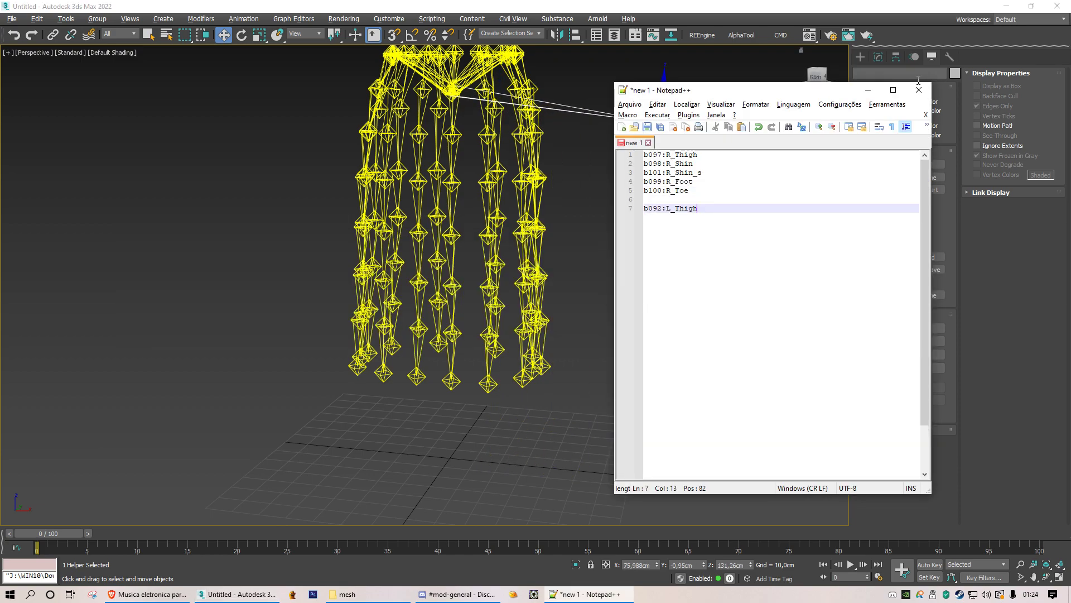
{"action": "key", "text": "alt+Tab"}
Separate the b096:L_Shin_s bone from the left shin and add its name to the Notepad++ list, leaving an empty line above it.
{"action": "left_click", "coordinate": [655, 281]}
{"action": "left_click_drag", "start_coordinate": [655, 282], "coordinate": [686, 283]}
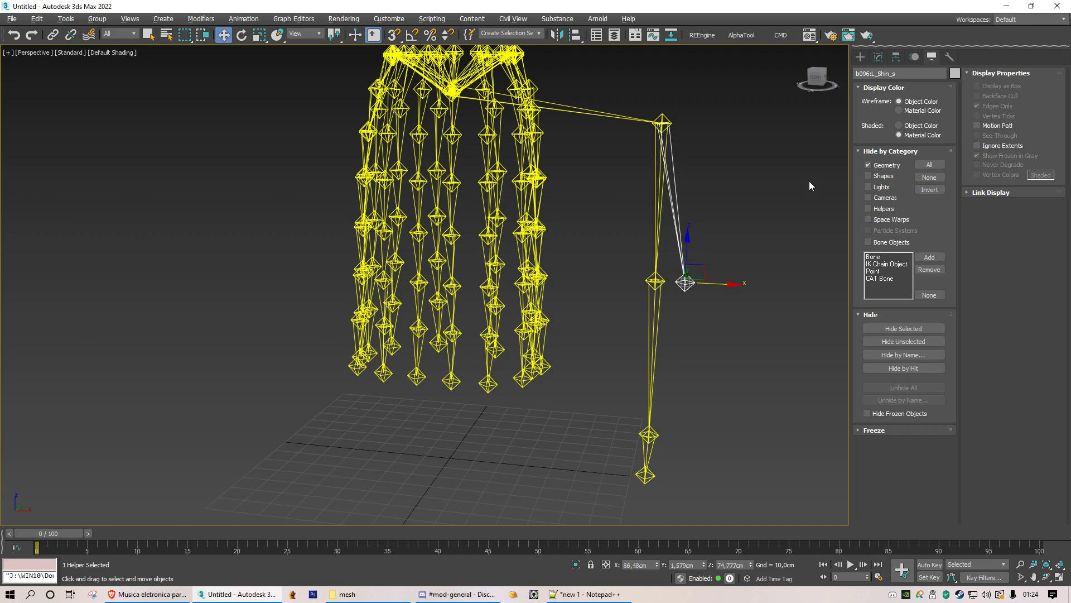
{"action": "left_click", "coordinate": [926, 79]}
{"action": "key", "text": "ctrl+c"}
{"action": "key", "text": "alt+Tab"}
{"action": "key", "text": "Return"}
{"action": "key", "text": "Return"}
{"action": "key", "text": "ctrl+v"}
{"action": "key", "text": "alt+Tab"}
Copy the left shin bone's name, b093:L_Shin, onto the empty line above b096:L_Shin_s in Notepad++.
{"action": "left_click", "coordinate": [659, 238]}
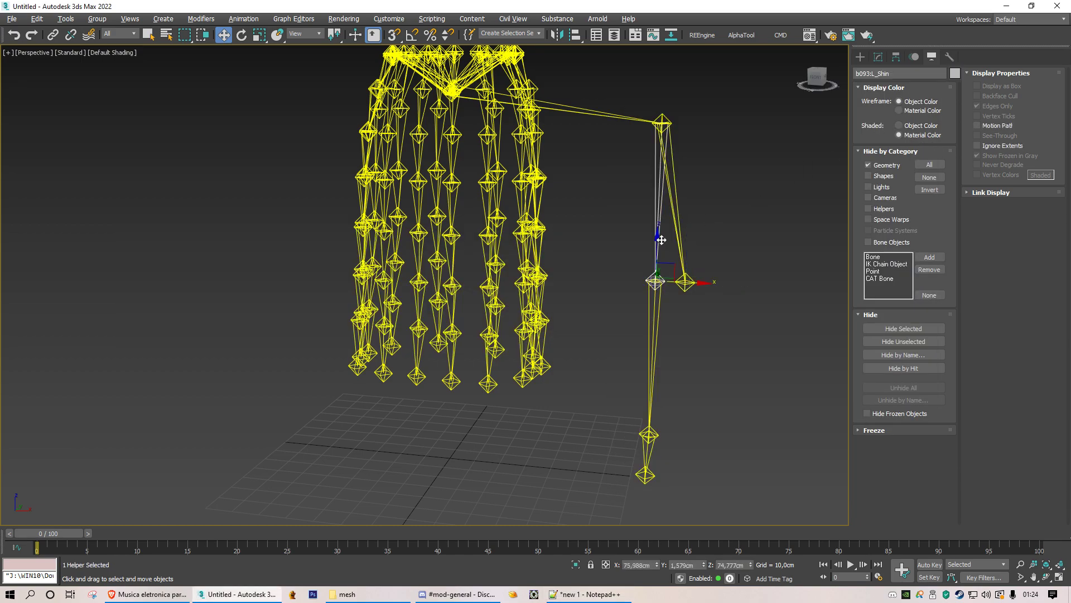
{"action": "left_click", "coordinate": [929, 75]}
{"action": "key", "text": "ctrl+c"}
{"action": "key", "text": "alt+Tab"}
{"action": "left_click", "coordinate": [688, 219]}
{"action": "key", "text": "ctrl+v"}
{"action": "key", "text": "alt+Tab"}
Copy the left foot bone's name, b094:L_Foot, onto a new line below b093:L_Shin in Notepad++.
{"action": "key", "text": "Page_Down"}
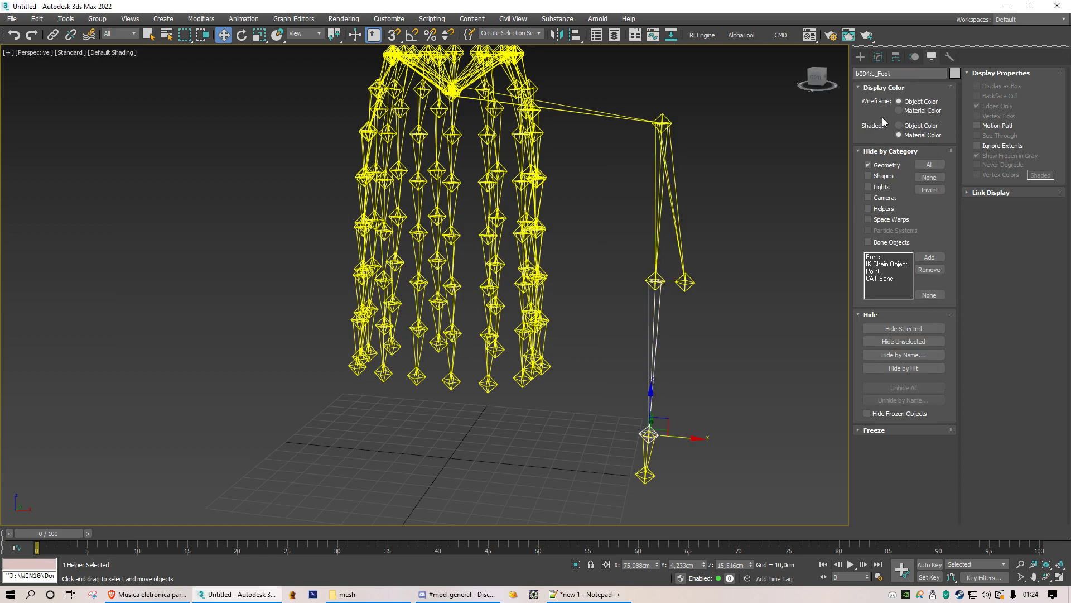
{"action": "left_click", "coordinate": [909, 74]}
{"action": "key", "text": "ctrl+c"}
{"action": "key", "text": "alt+Tab"}
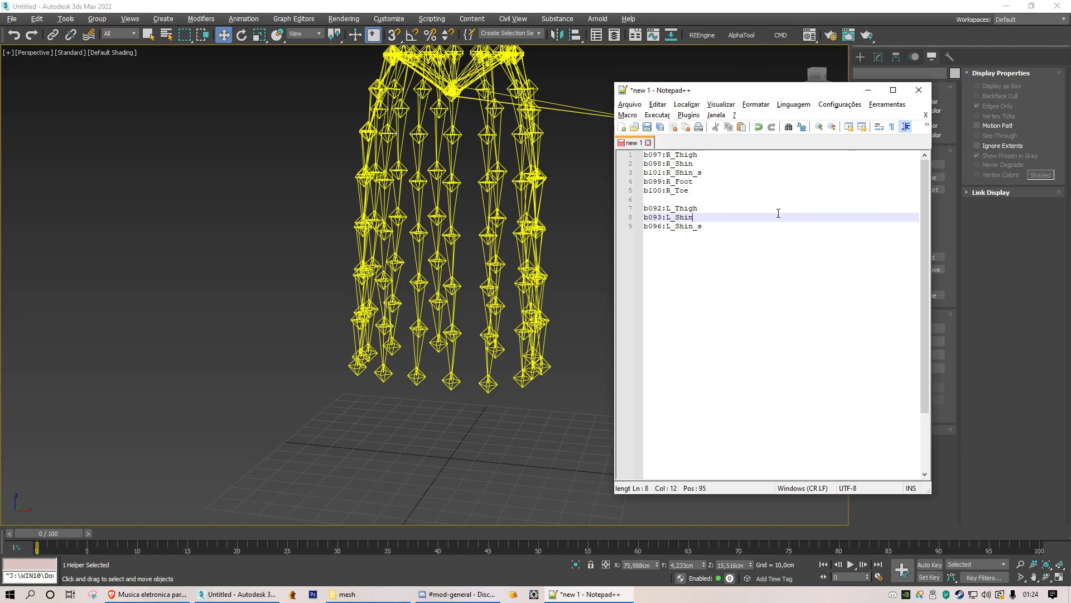
{"action": "key", "text": "Return"}
{"action": "key", "text": "ctrl+v"}
{"action": "key", "text": "alt+Tab"}
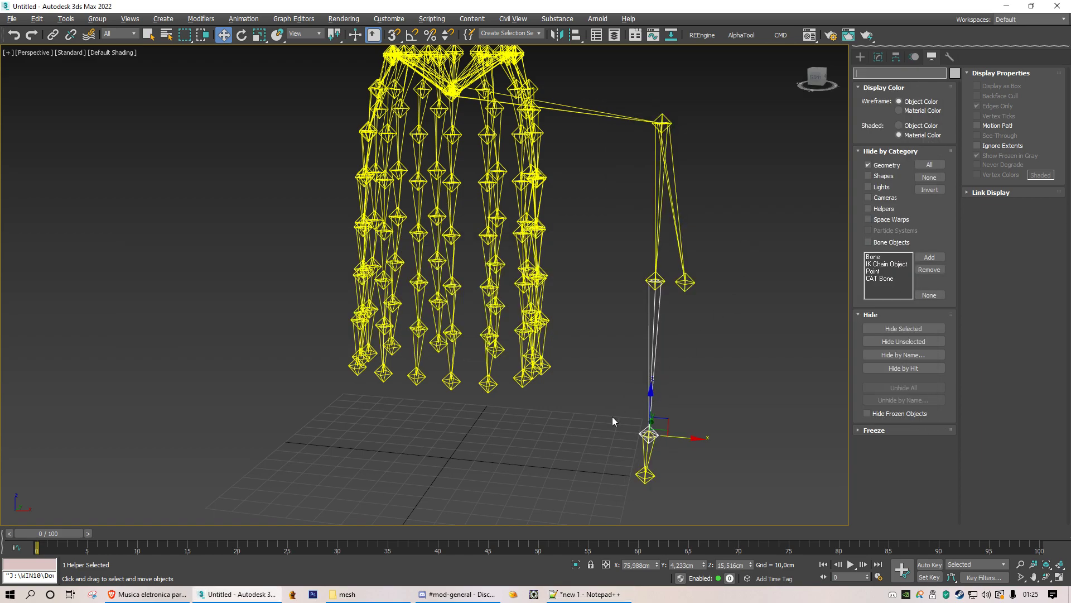
Copy the left toe bone's name, b095:L_Toe, onto a new line of the Notepad++ list.
{"action": "key", "text": "Page_Down"}
{"action": "left_click", "coordinate": [933, 83]}
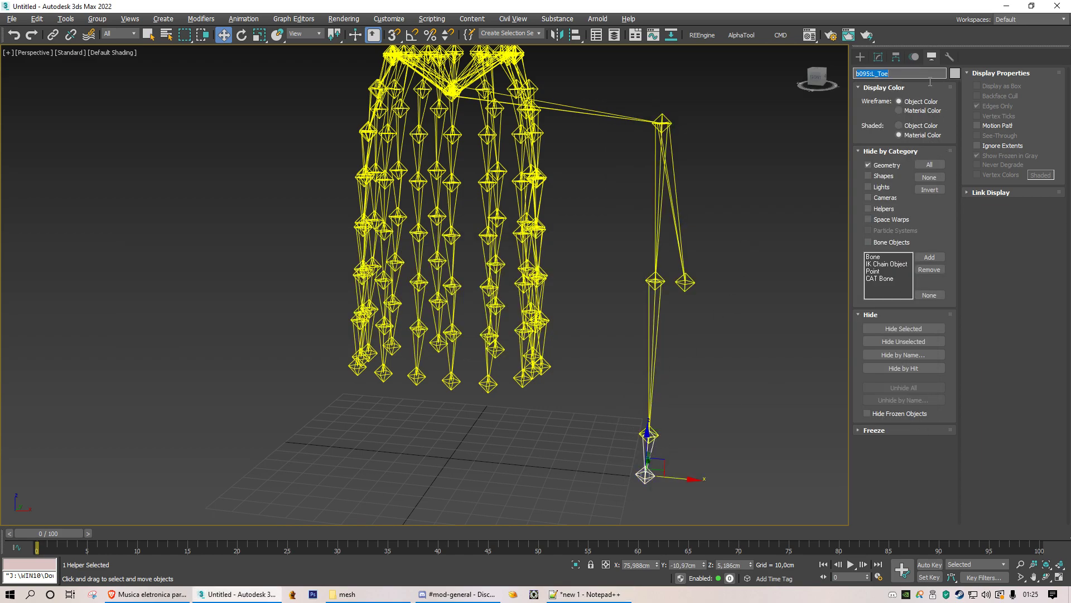
{"action": "key", "text": "ctrl+c"}
{"action": "key", "text": "alt+Tab"}
{"action": "key", "text": "Return"}
{"action": "key", "text": "ctrl+v"}
{"action": "key", "text": "alt+Tab"}
Delete the whole left leg chain from the thigh bone down, and show the coat geometry again.
{"action": "double_click", "coordinate": [598, 116]}
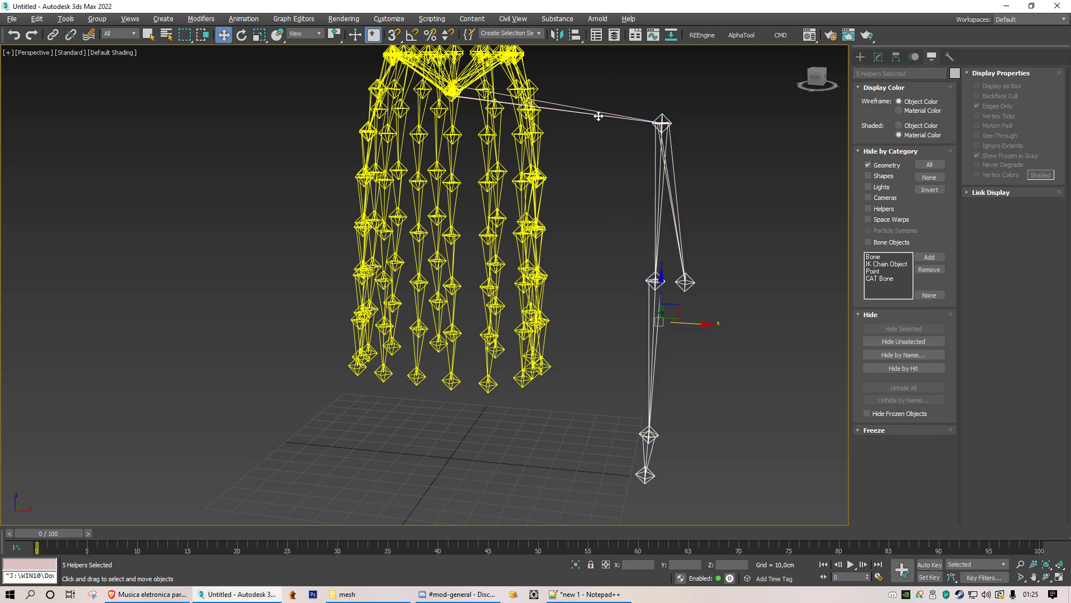
{"action": "key", "text": "Delete"}
{"action": "key", "text": "z"}
{"action": "middle_click_drag", "start_coordinate": [363, 335], "coordinate": [409, 351], "text": "alt"}
{"action": "scroll", "coordinate": [408, 352], "scroll_direction": "down", "scroll_amount": 5}
{"action": "key", "text": "z"}
{"action": "middle_click_drag", "start_coordinate": [454, 316], "coordinate": [442, 326], "text": "alt"}
{"action": "left_click", "coordinate": [881, 165]}
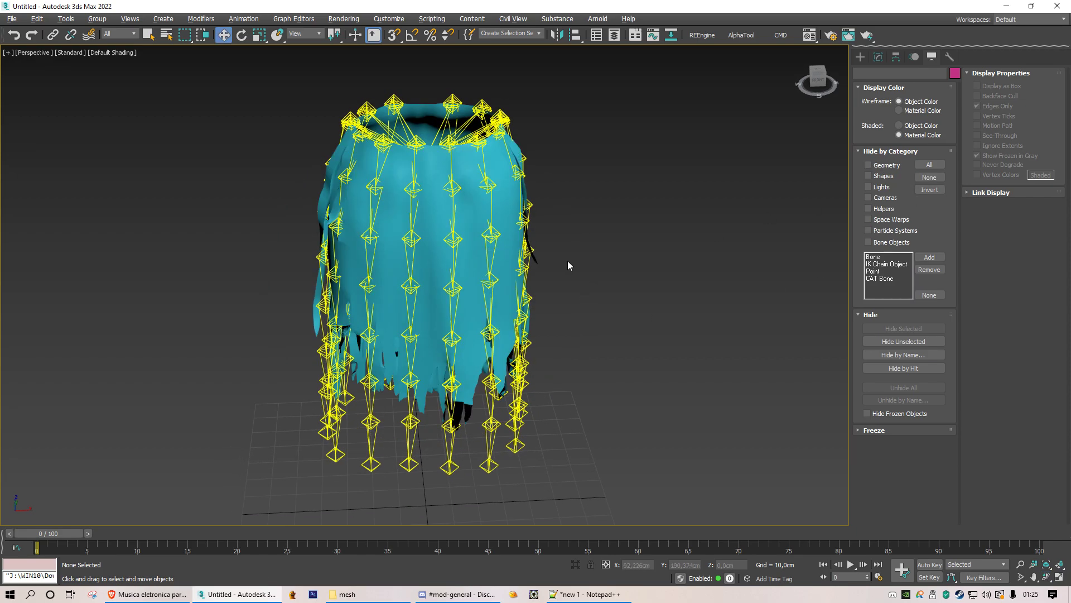
Try rotating one of the coat chain bones to test the skirt's deformation, and cancel the rotation.
{"action": "scroll", "coordinate": [580, 263], "scroll_direction": "down", "scroll_amount": 3}
{"action": "middle_click_drag", "start_coordinate": [588, 268], "coordinate": [631, 260], "text": "alt"}
{"action": "key", "text": "z"}
{"action": "middle_click_drag", "start_coordinate": [491, 268], "coordinate": [399, 239], "text": "alt"}
{"action": "left_click", "coordinate": [471, 227]}
{"action": "key", "text": "e"}
{"action": "left_click_drag", "start_coordinate": [463, 226], "coordinate": [453, 128]}
{"action": "right_click", "coordinate": [475, 157]}
{"action": "left_click", "coordinate": [462, 131]}
{"action": "right_click", "coordinate": [453, 128]}
{"action": "left_click", "coordinate": [600, 206]}
{"action": "key", "text": "z"}
Save the scene as a new file named Nemmy Coat Dummy.
{"action": "left_click", "coordinate": [12, 18]}
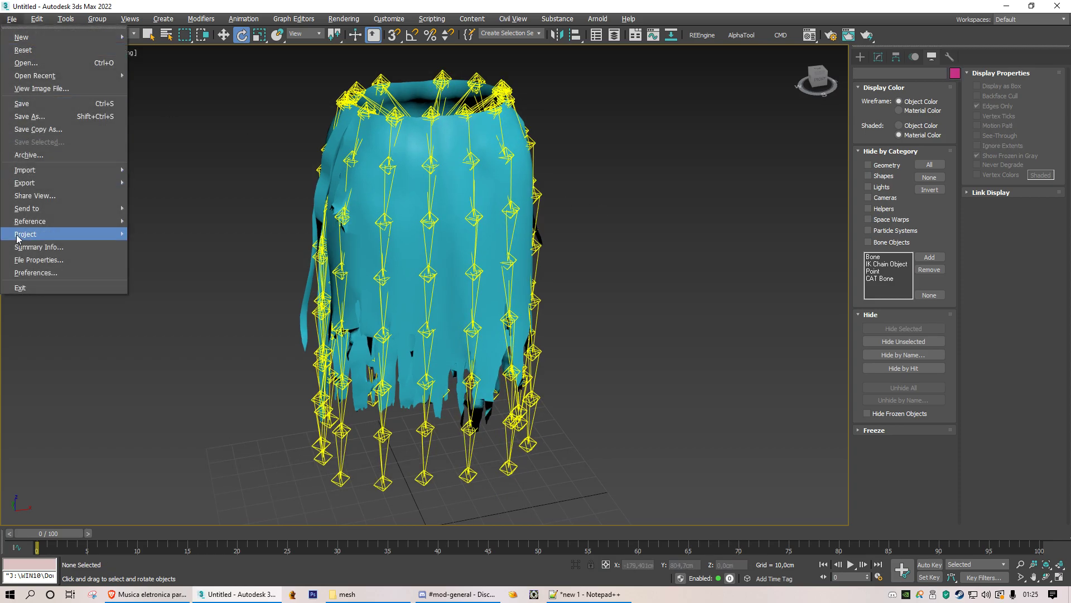
{"action": "left_click", "coordinate": [36, 116]}
{"action": "type", "text": "Nemmy Coat Dummy"}
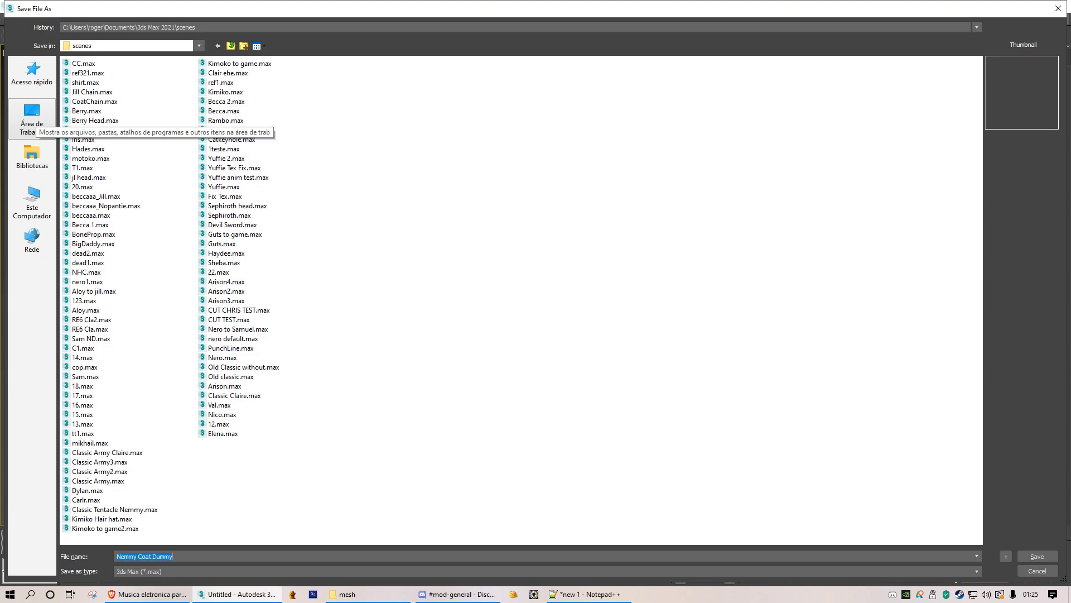
{"action": "key", "text": "Return"}
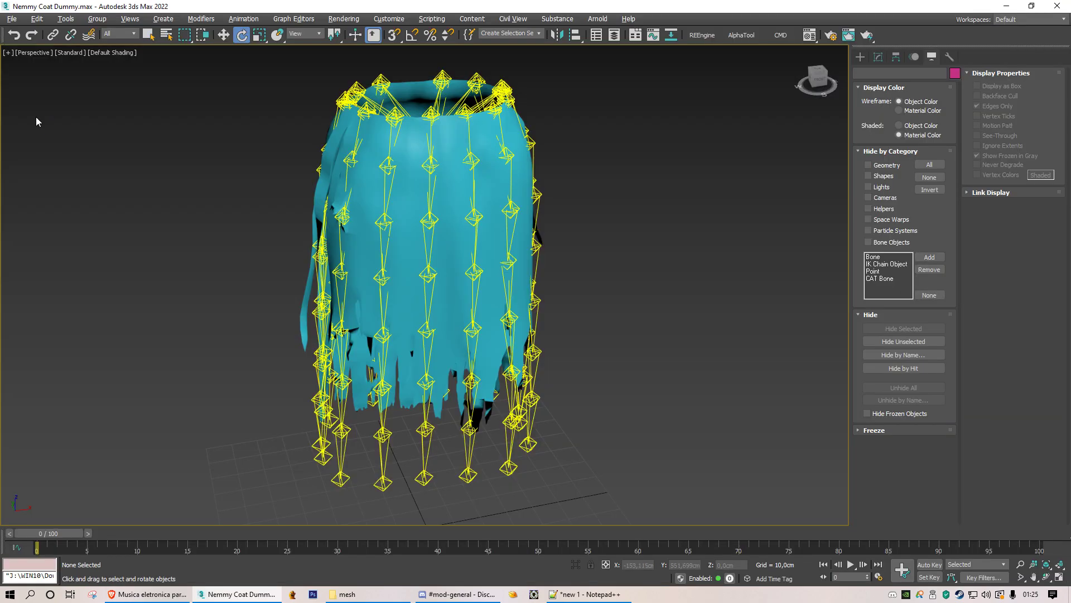
Reset 3ds Max to an empty scene and confirm the reset.
{"action": "left_click", "coordinate": [11, 18]}
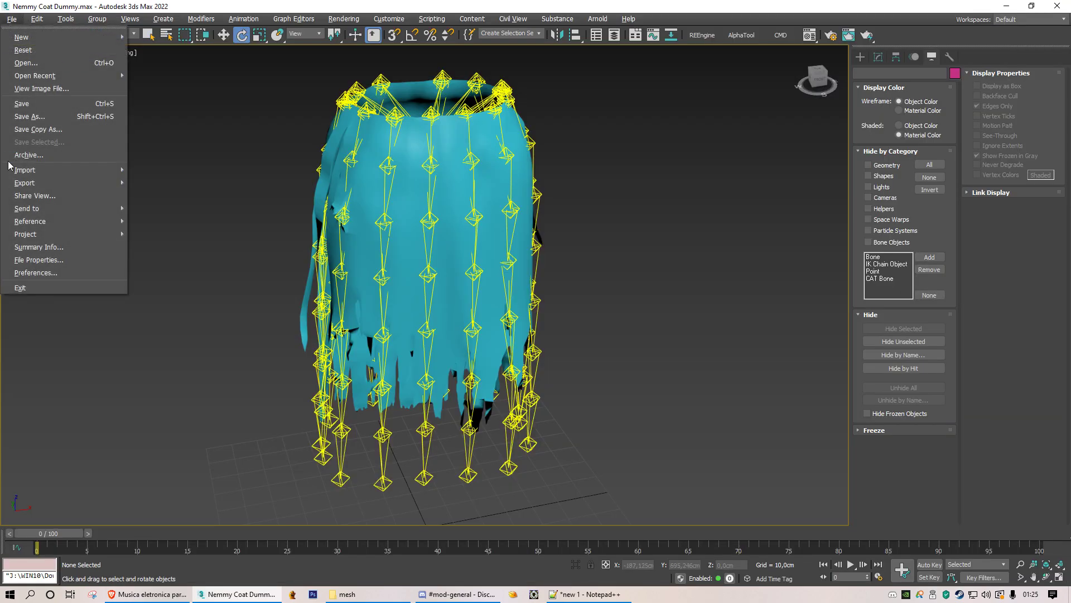
{"action": "left_click", "coordinate": [25, 51]}
{"action": "left_click", "coordinate": [503, 316]}
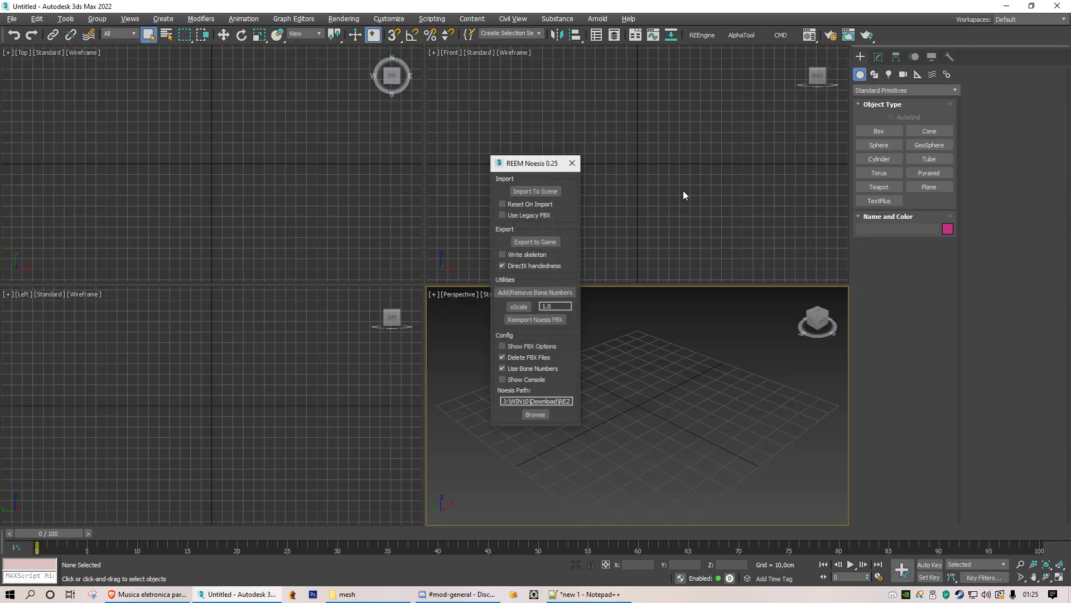
Import the player mesh Xpl2000.mesh.1902042334 into the empty scene with REEM Noesis.
{"action": "left_click_drag", "start_coordinate": [518, 164], "coordinate": [609, 156]}
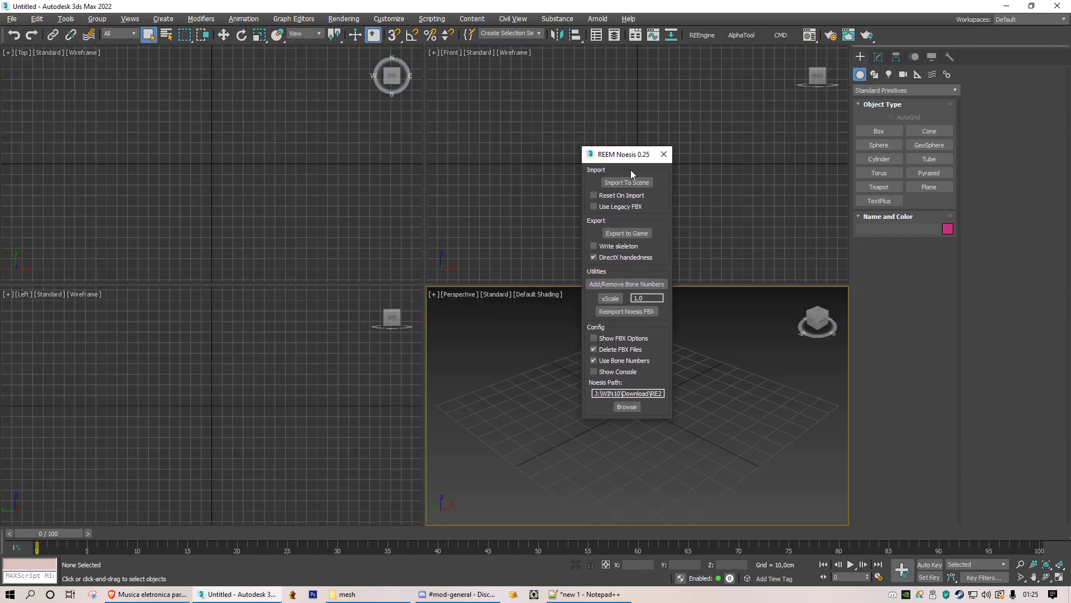
{"action": "left_click", "coordinate": [625, 233]}
{"action": "left_click", "coordinate": [152, 85]}
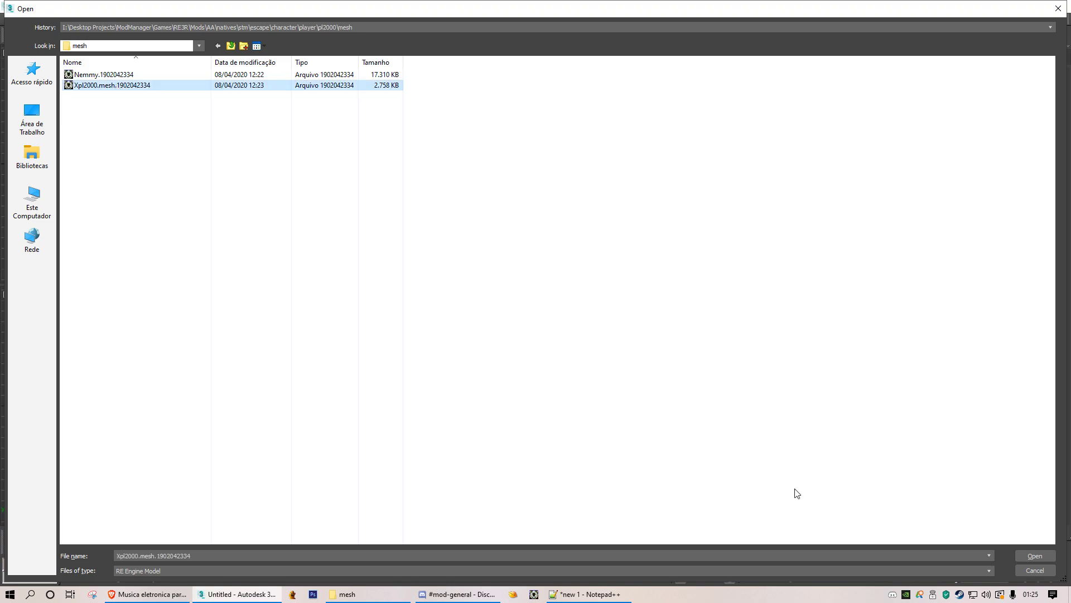
{"action": "left_click", "coordinate": [1050, 557]}
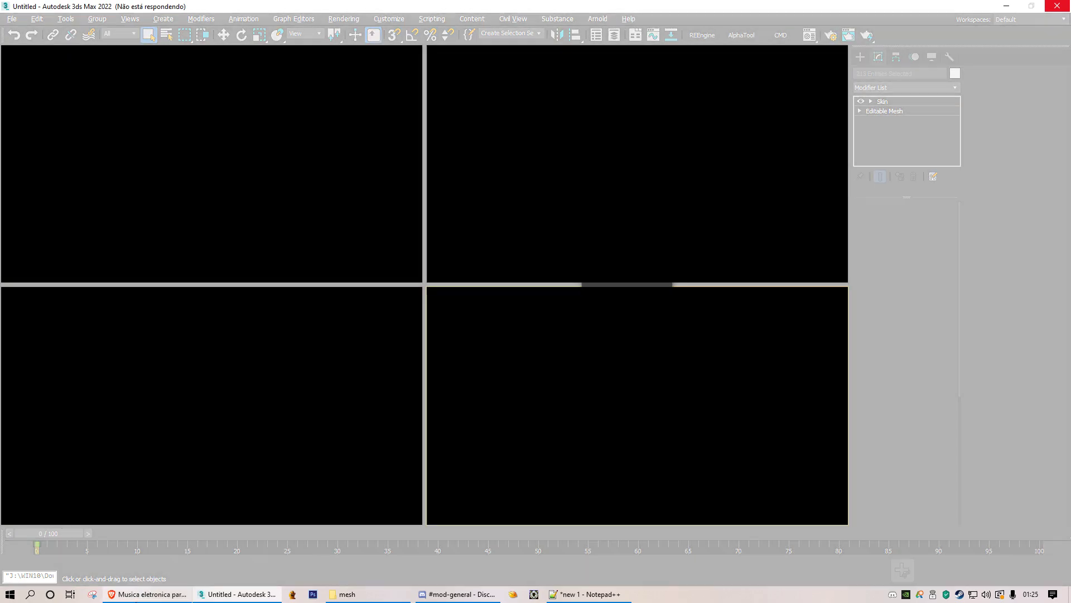
Switch to the Brave browser and open the Deezer music site.
{"action": "left_click", "coordinate": [149, 594]}
{"action": "left_click", "coordinate": [306, 27]}
{"action": "type", "text": "deez"}
{"action": "key", "text": "Return"}
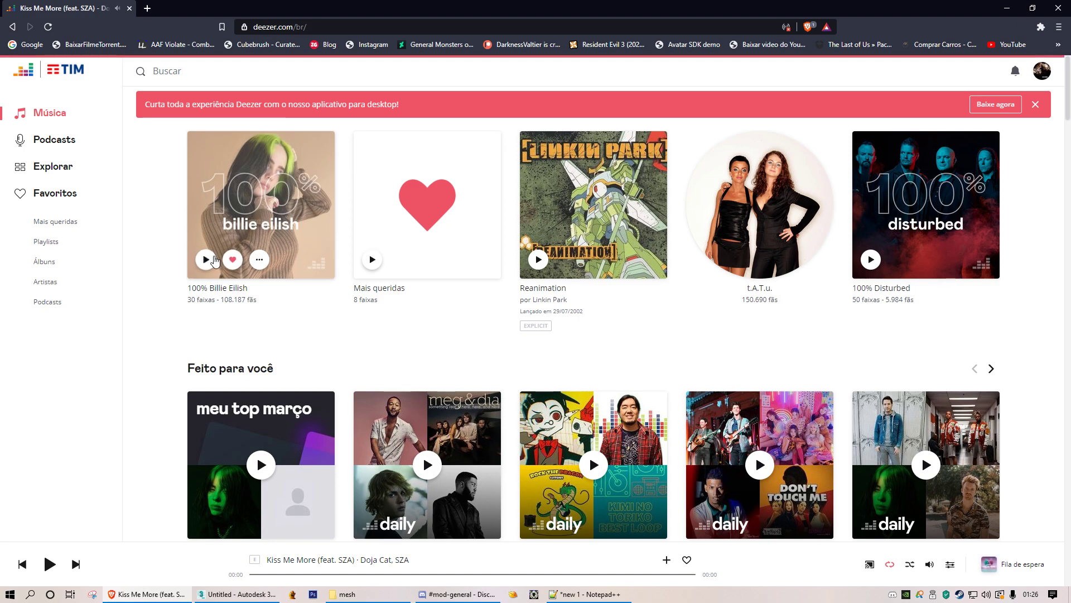
Start playing the 100% Billie Eilish mix on Deezer and minimize the browser.
{"action": "left_click", "coordinate": [214, 260]}
{"action": "left_click", "coordinate": [1007, 8]}
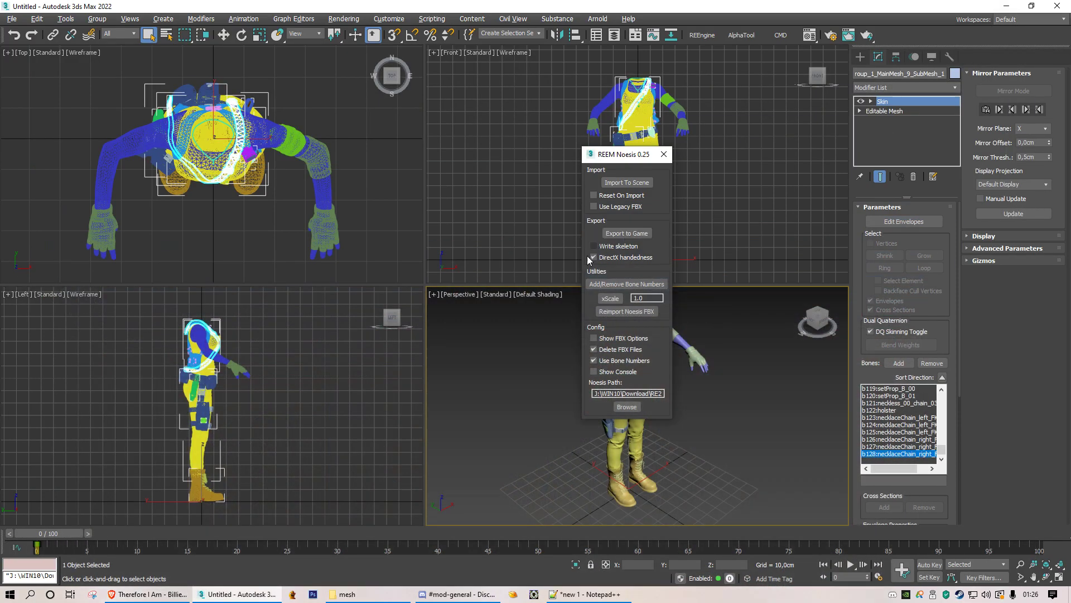
Deselect everything, close the REEM Noesis window and maximize the Perspective viewport on the player mesh.
{"action": "left_click", "coordinate": [557, 447]}
{"action": "left_click", "coordinate": [663, 154]}
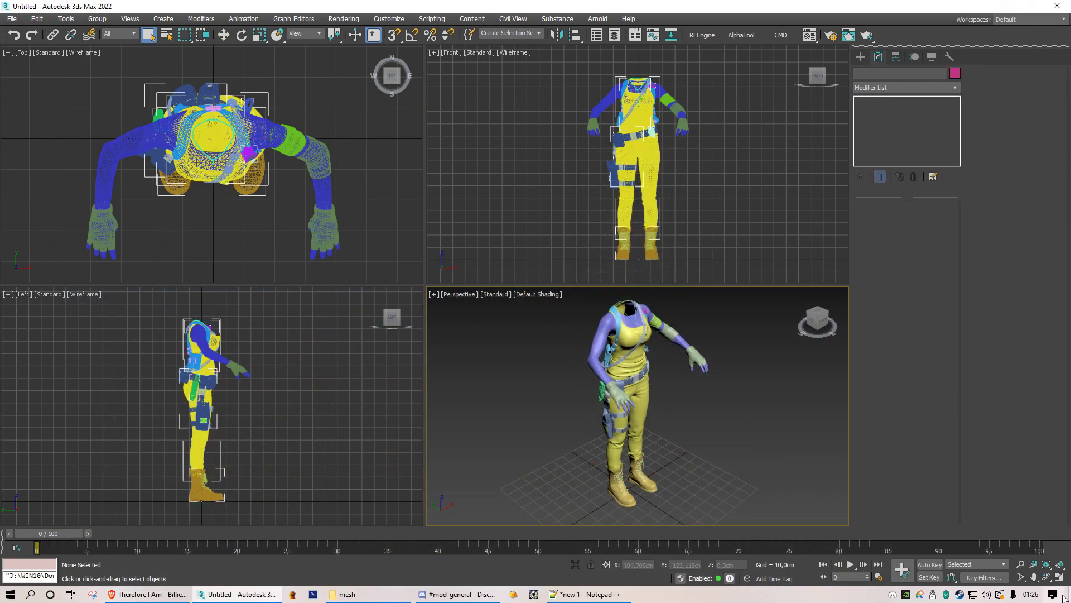
{"action": "left_click", "coordinate": [1059, 576]}
{"action": "middle_click_drag", "start_coordinate": [504, 242], "coordinate": [432, 239], "text": "alt"}
{"action": "key", "text": "w"}
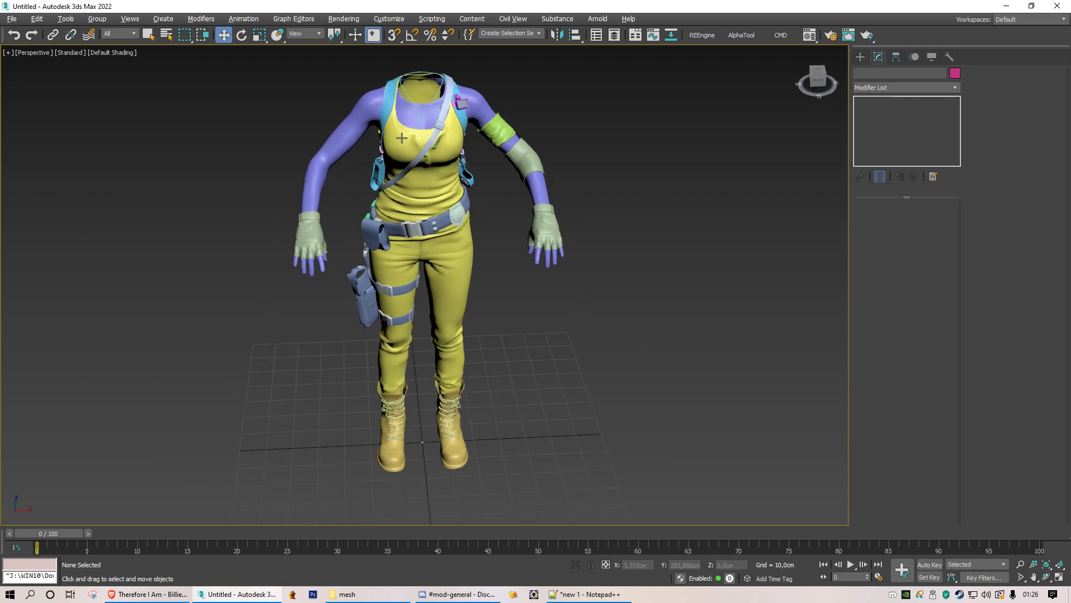
Delete the light-blue backpack harness mesh from the player model.
{"action": "left_click", "coordinate": [394, 103]}
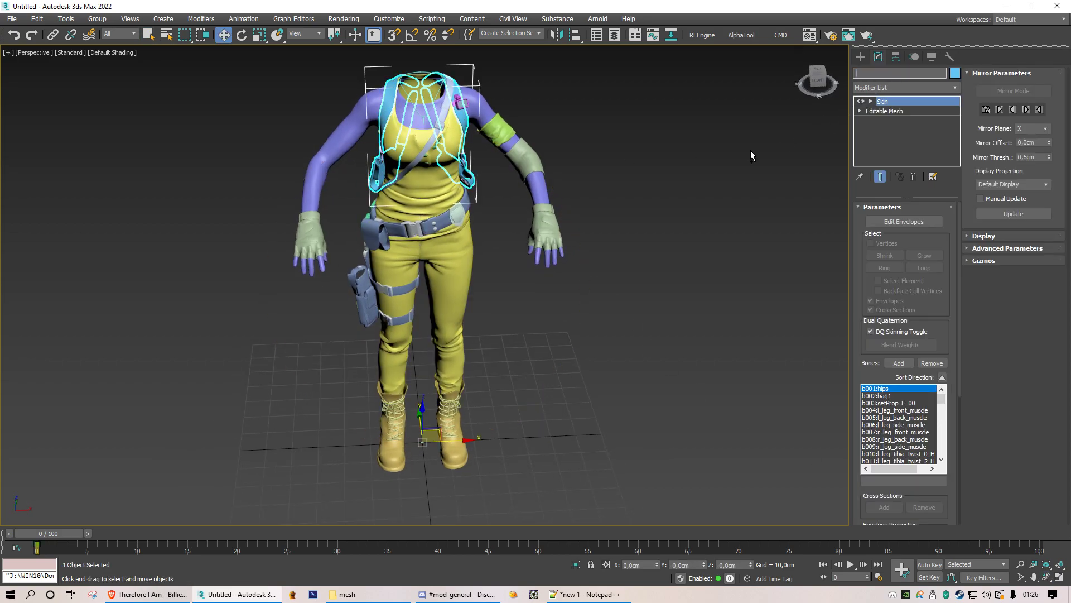
{"action": "left_click", "coordinate": [664, 212]}
{"action": "key", "text": "alt+Tab"}
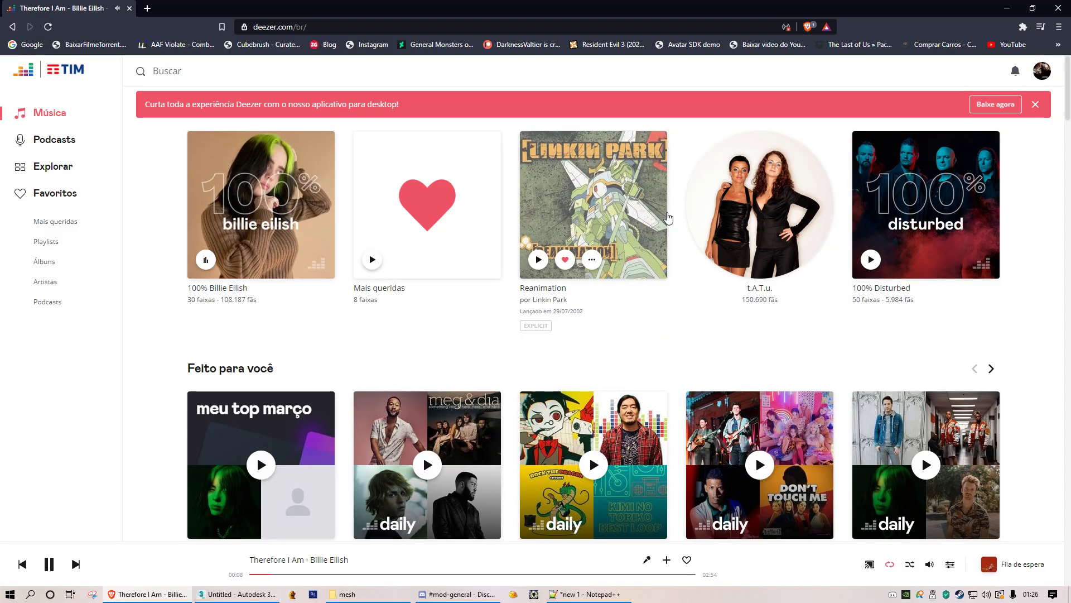
{"action": "key", "text": "alt+Tab"}
Switch to the Notepad++ note, paste the copied text after two new lines, and switch back to 3ds Max.
{"action": "left_click", "coordinate": [592, 593]}
{"action": "key", "text": "Return"}
{"action": "key", "text": "Return"}
{"action": "key", "text": "ctrl+v"}
{"action": "key", "text": "alt+Tab"}
{"action": "left_click", "coordinate": [10, 19]}
{"action": "mouse_move", "coordinate": [67, 169]}
{"action": "left_click", "coordinate": [154, 173]}
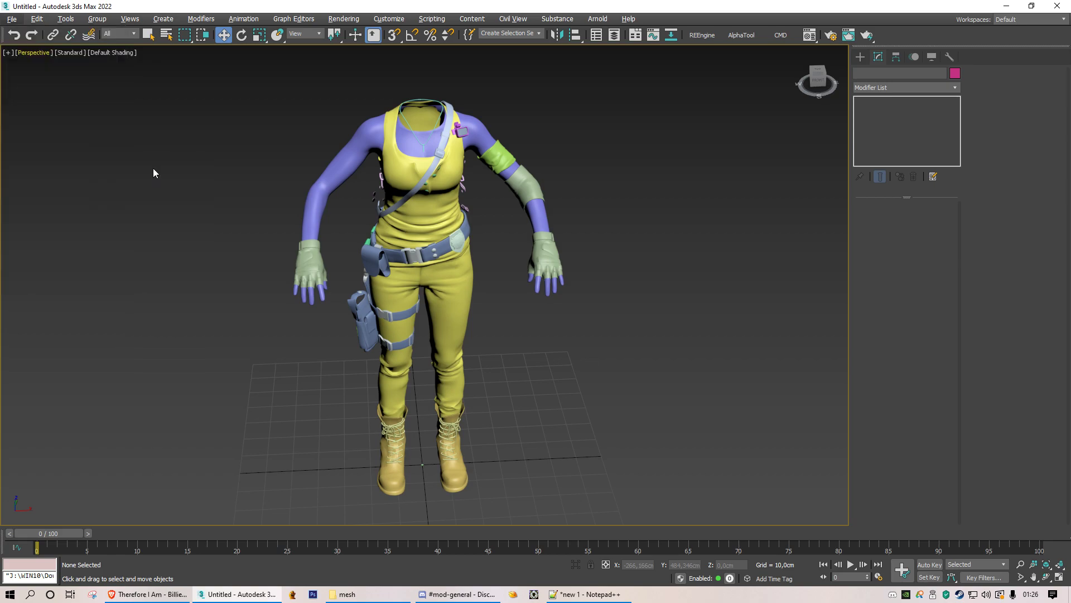
{"action": "left_click", "coordinate": [32, 119]}
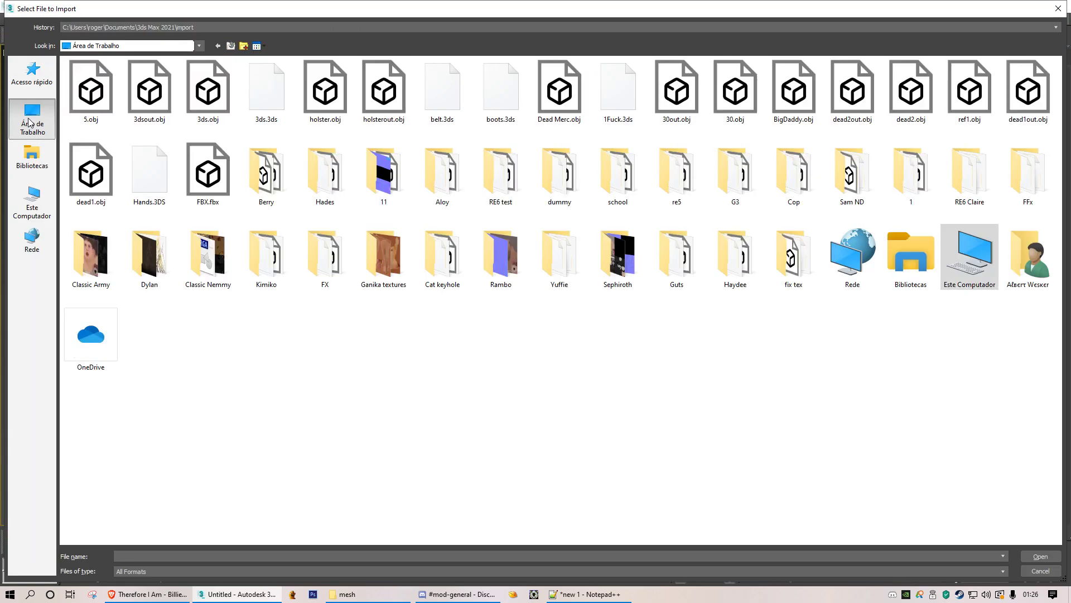
{"action": "key", "text": "Escape"}
Merge all objects from Nemmy Coat Dummy.max into the player scene, then clear the selection.
{"action": "left_click", "coordinate": [12, 18]}
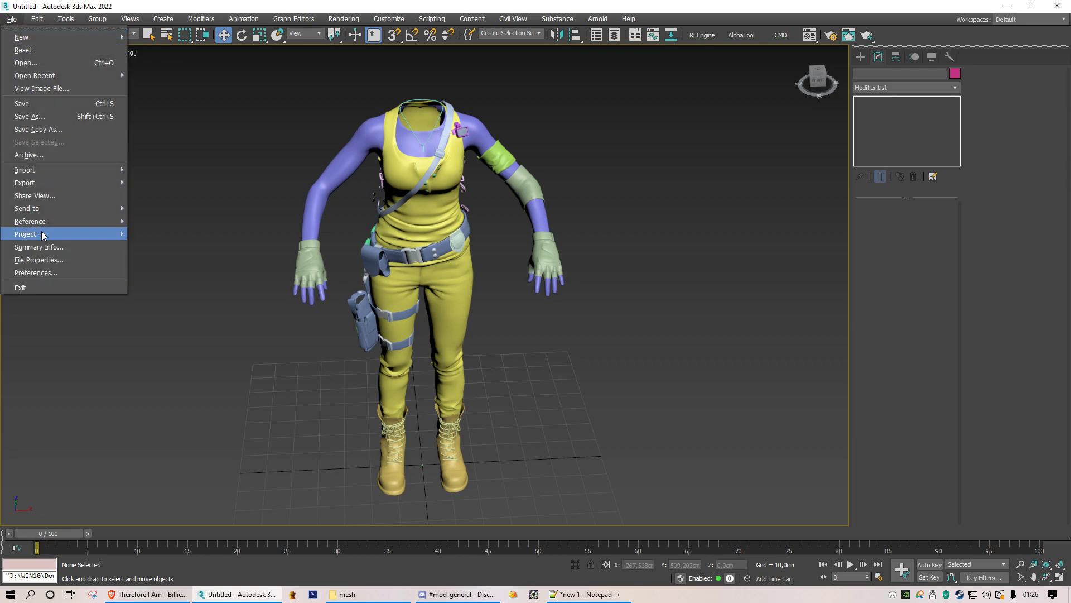
{"action": "mouse_move", "coordinate": [62, 170]}
{"action": "left_click", "coordinate": [165, 183]}
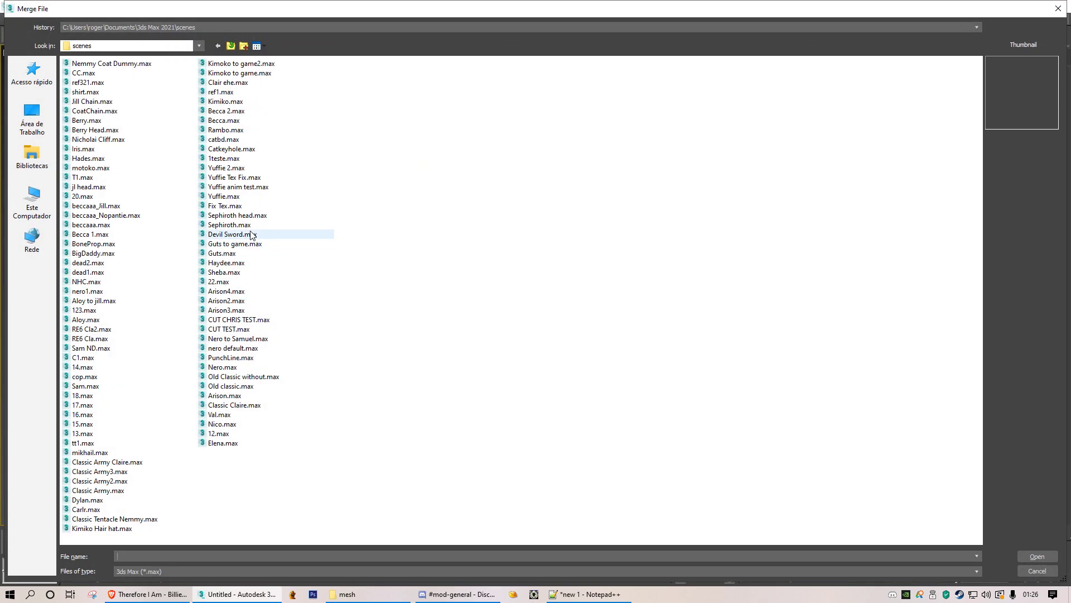
{"action": "left_click", "coordinate": [127, 65]}
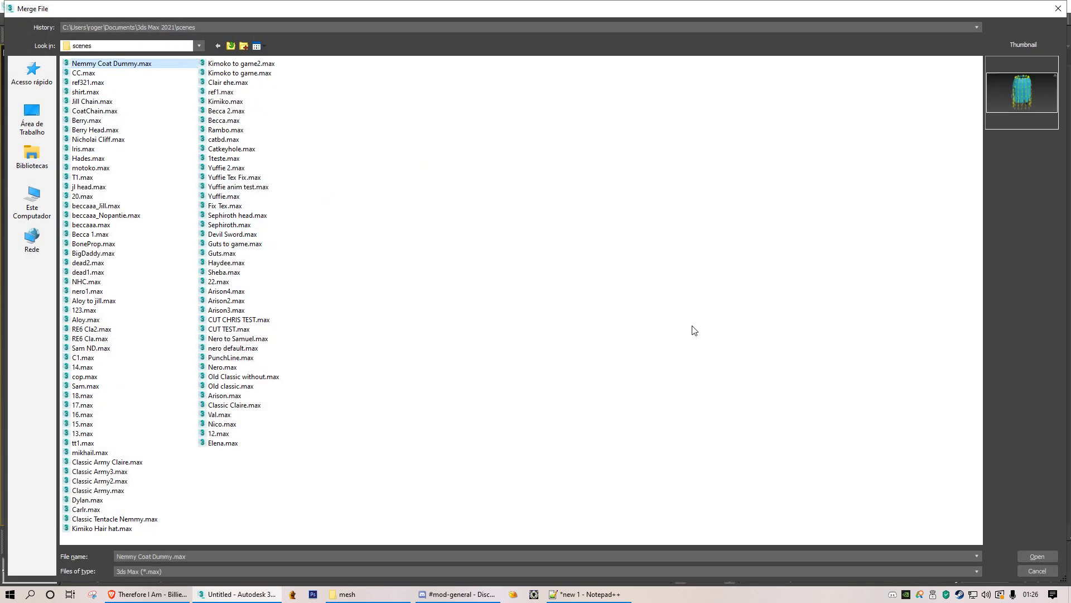
{"action": "left_click", "coordinate": [1036, 555]}
{"action": "left_click_drag", "start_coordinate": [660, 122], "coordinate": [660, 118]}
{"action": "scroll", "coordinate": [625, 234], "scroll_direction": "down", "scroll_amount": 20}
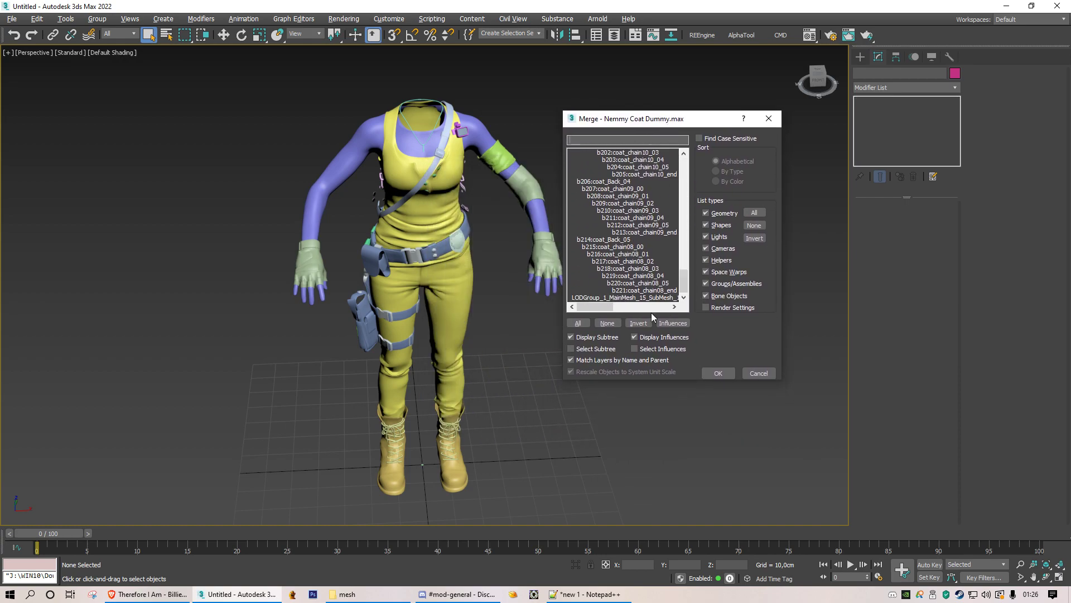
{"action": "left_click", "coordinate": [578, 323]}
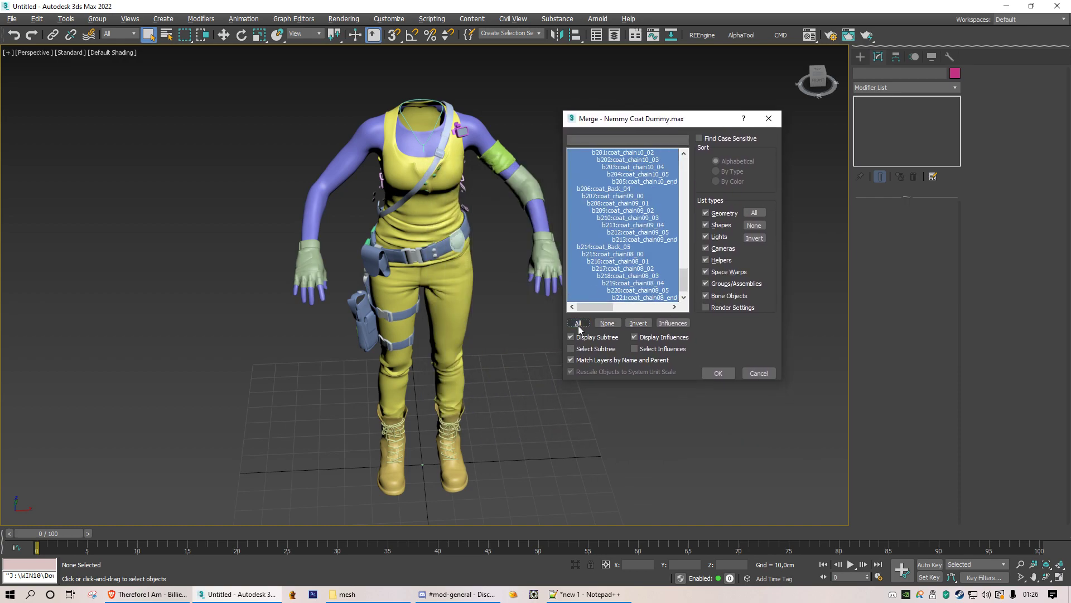
{"action": "left_click", "coordinate": [720, 374]}
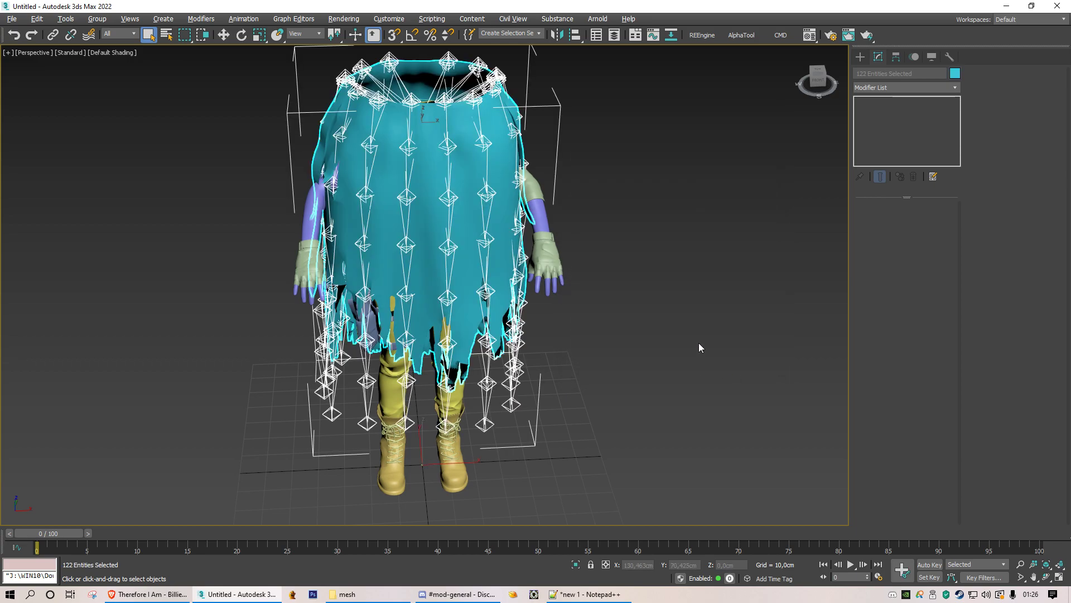
{"action": "left_click", "coordinate": [646, 248]}
Select the coat's b091:Hip root helper and try moving it sideways, undoing the move.
{"action": "left_click", "coordinate": [450, 58]}
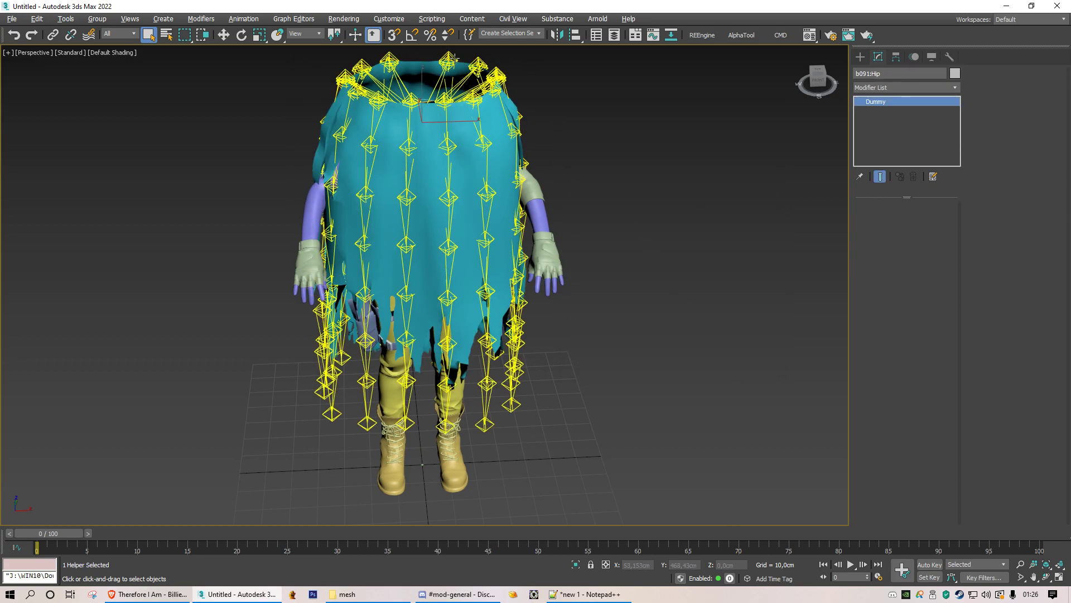
{"action": "key", "text": "w"}
{"action": "left_click_drag", "start_coordinate": [441, 112], "coordinate": [616, 159]}
{"action": "key", "text": "ctrl+z"}
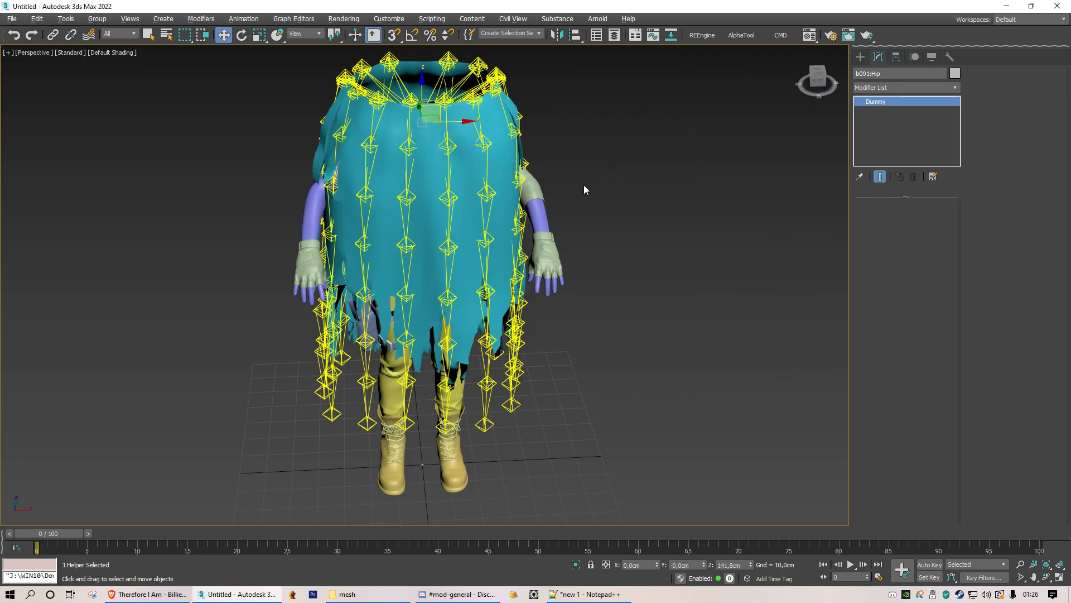
Hide the Geometry category and move the b091:Hip coat skeleton away from the player skeleton to about X -100.6 cm.
{"action": "left_click", "coordinate": [931, 58]}
{"action": "left_click", "coordinate": [879, 165]}
{"action": "left_click_drag", "start_coordinate": [462, 123], "coordinate": [92, 105]}
{"action": "right_click", "coordinate": [633, 310]}
{"action": "left_click", "coordinate": [651, 255]}
{"action": "key", "text": "ctrl+z"}
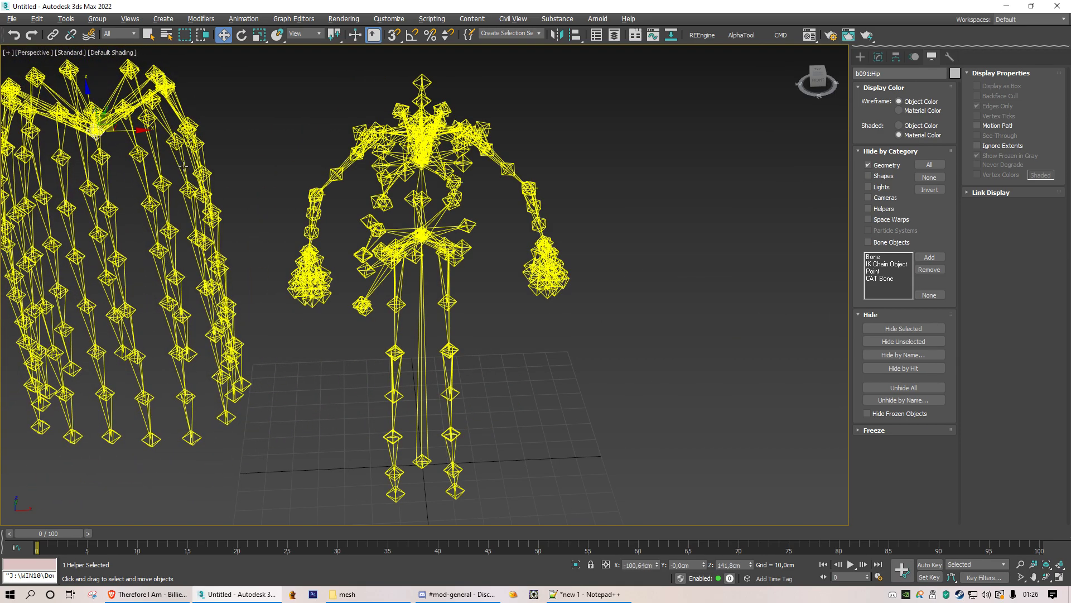
{"action": "middle_click_drag", "start_coordinate": [190, 168], "coordinate": [210, 173]}
Align b091:Hip to the player's b001:hips bone on X, Y and Z position, pivot point to pivot point.
{"action": "left_click", "coordinate": [576, 35]}
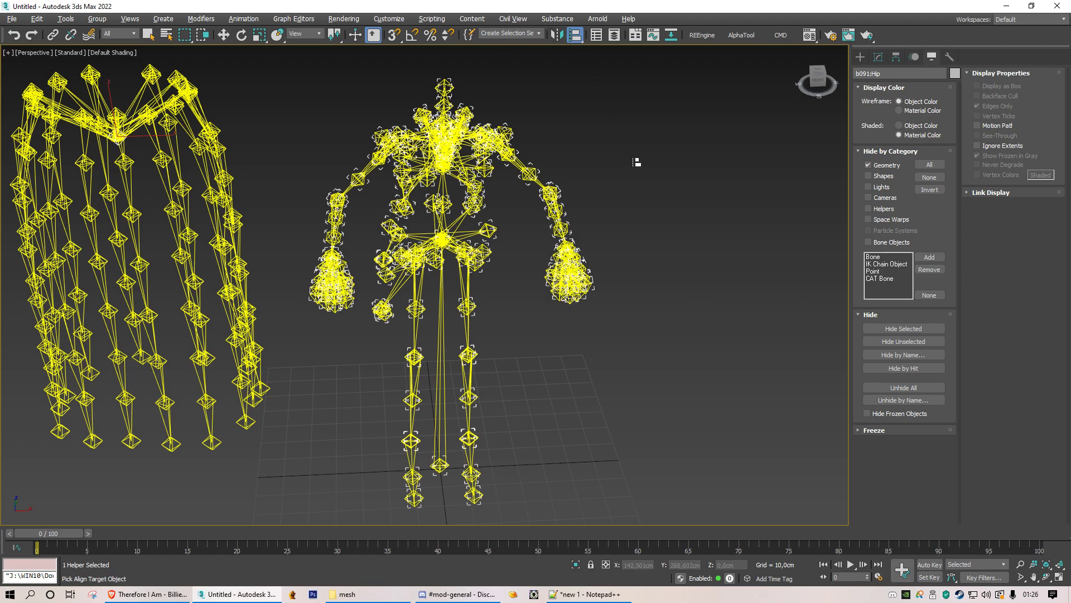
{"action": "key", "text": "h"}
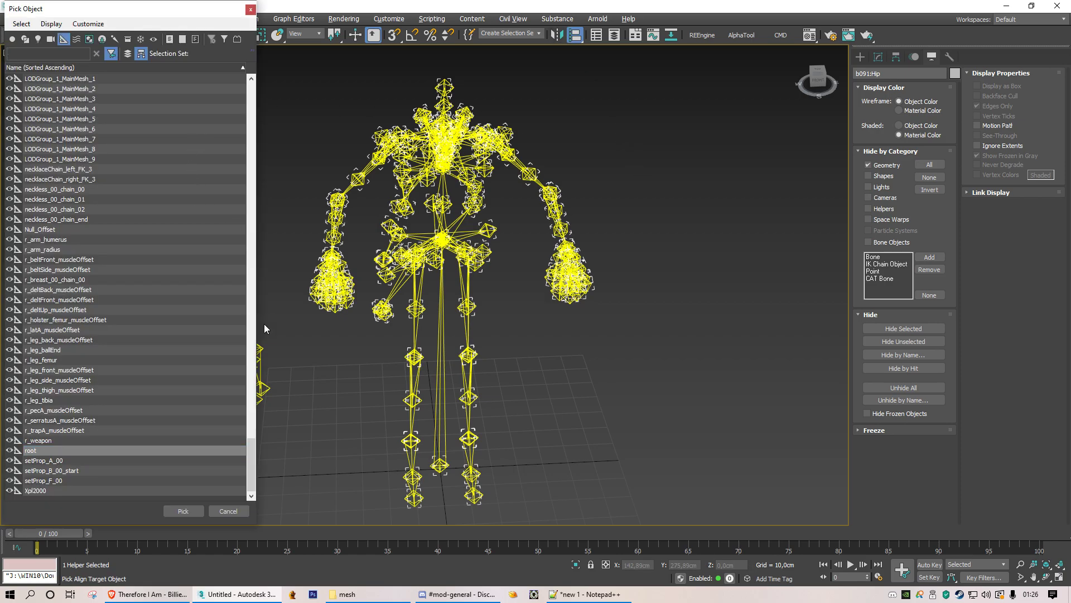
{"action": "left_click_drag", "start_coordinate": [252, 460], "coordinate": [253, 91]}
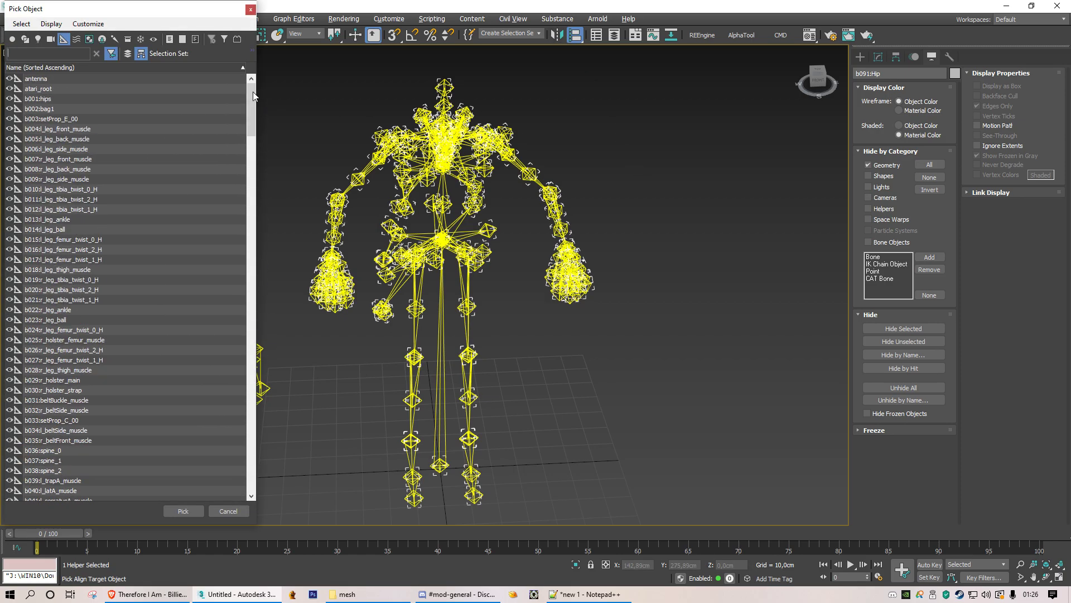
{"action": "left_click", "coordinate": [63, 99]}
{"action": "left_click", "coordinate": [198, 510]}
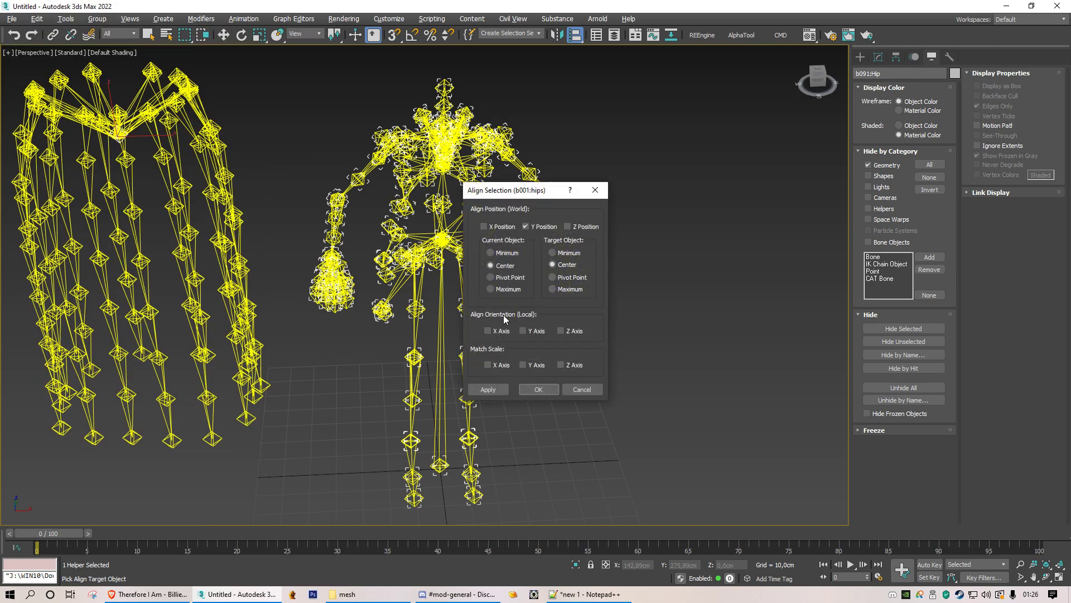
{"action": "left_click", "coordinate": [567, 226]}
{"action": "left_click", "coordinate": [484, 226]}
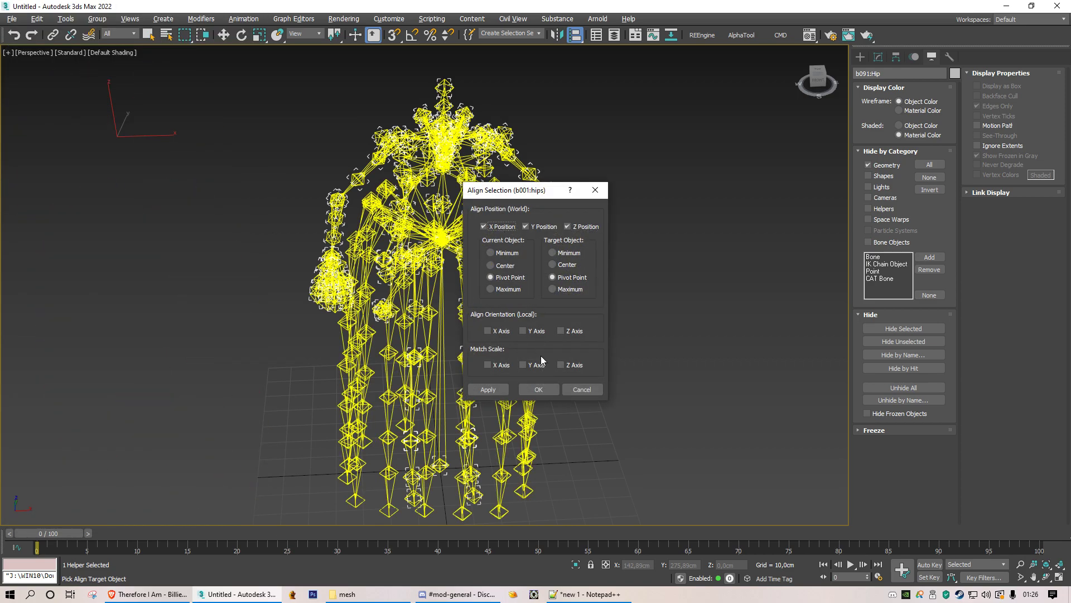
{"action": "left_click", "coordinate": [538, 390]}
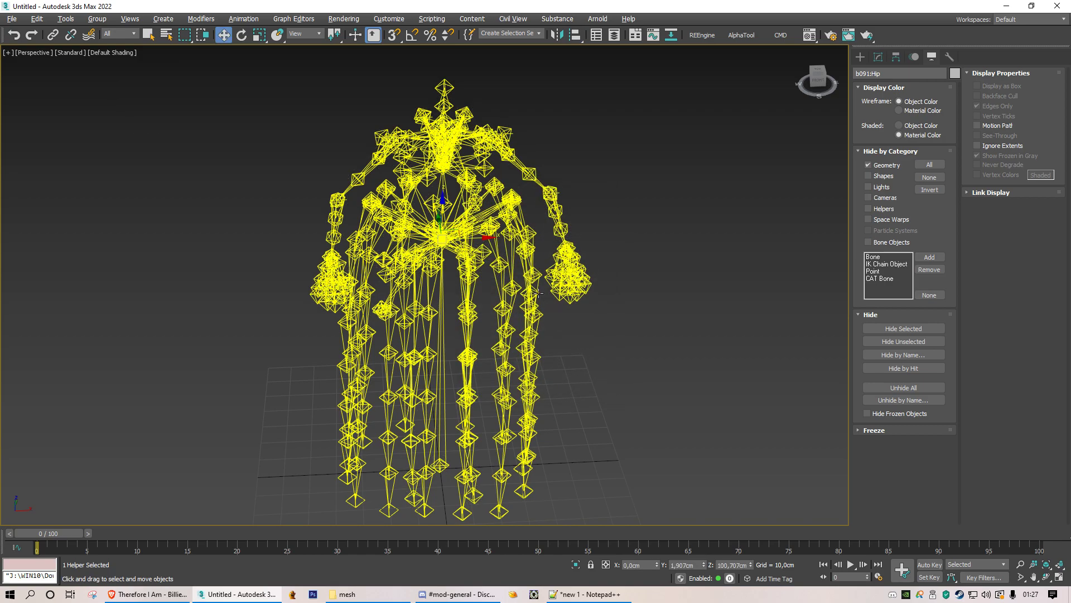
Try scaling the b091:Hip coat skeleton down uniformly to about 65.7 percent, checking it against the geometry and undoing it.
{"action": "left_click_drag", "start_coordinate": [440, 240], "coordinate": [439, 260]}
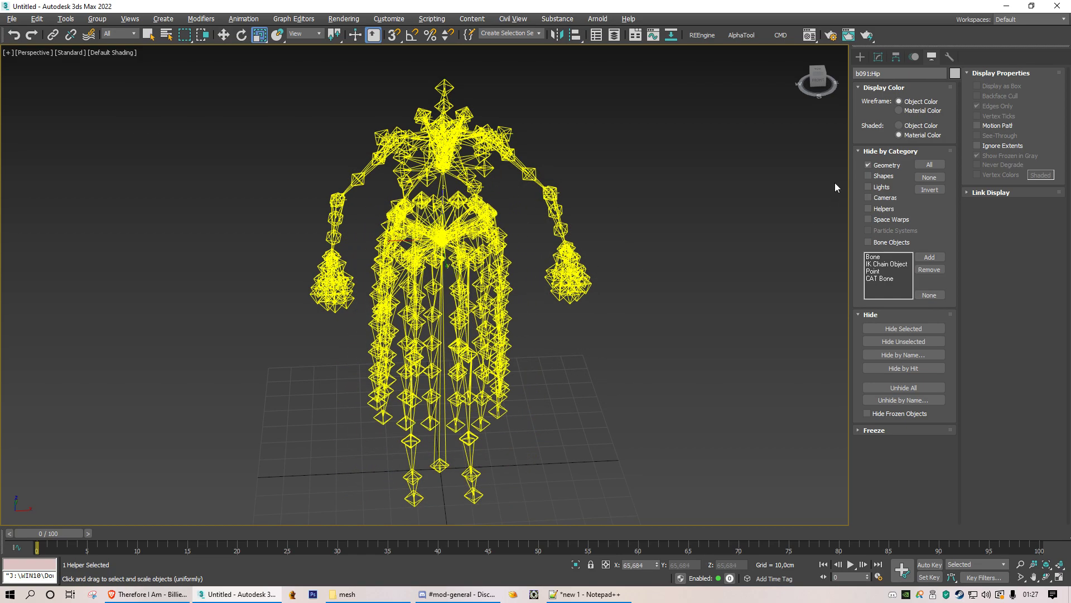
{"action": "left_click", "coordinate": [868, 165]}
{"action": "middle_click_drag", "start_coordinate": [438, 264], "coordinate": [437, 222]}
{"action": "mouse_move", "coordinate": [437, 223]}
{"action": "middle_mouse_down", "text": "alt"}
{"action": "mouse_move", "coordinate": [452, 240]}
{"action": "mouse_move", "coordinate": [536, 237]}
{"action": "mouse_move", "coordinate": [445, 235]}
{"action": "middle_mouse_up", "text": "alt"}
{"action": "key", "text": "shift+g"}
{"action": "key", "text": "ctrl+z"}
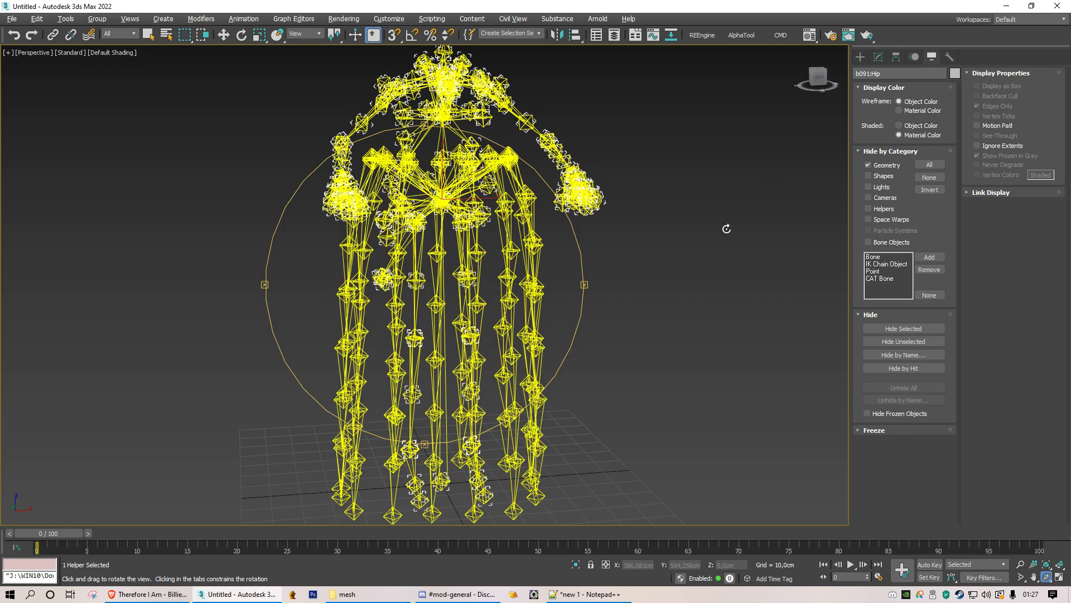
Unhide the Geometry category and scale the b091:Hip coat skeleton down uniformly to fit around the player's hips.
{"action": "left_click", "coordinate": [878, 165]}
{"action": "key", "text": "r"}
{"action": "left_click_drag", "start_coordinate": [445, 216], "coordinate": [448, 238]}
{"action": "middle_click_drag", "start_coordinate": [448, 238], "coordinate": [293, 279], "text": "alt"}
{"action": "key", "text": "z"}
{"action": "scroll", "coordinate": [394, 273], "scroll_direction": "down", "scroll_amount": 3}
{"action": "scroll", "coordinate": [409, 280], "scroll_direction": "down", "scroll_amount": 6}
{"action": "key", "text": "w"}
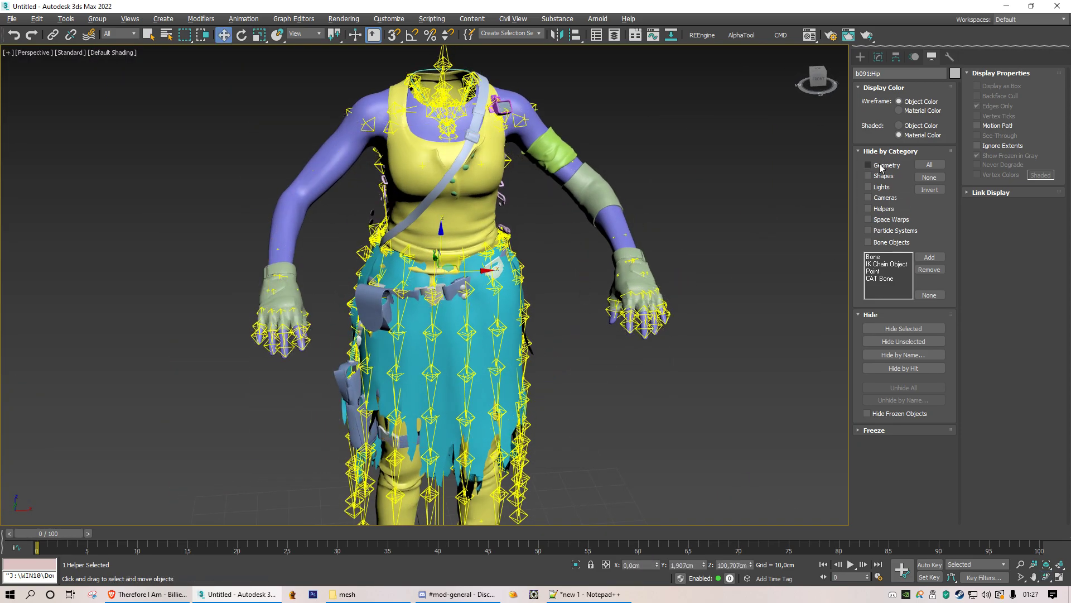
Hide the Geometry category again and test-move the b091:Hip coat skeleton sideways, undoing the move.
{"action": "left_click", "coordinate": [869, 166]}
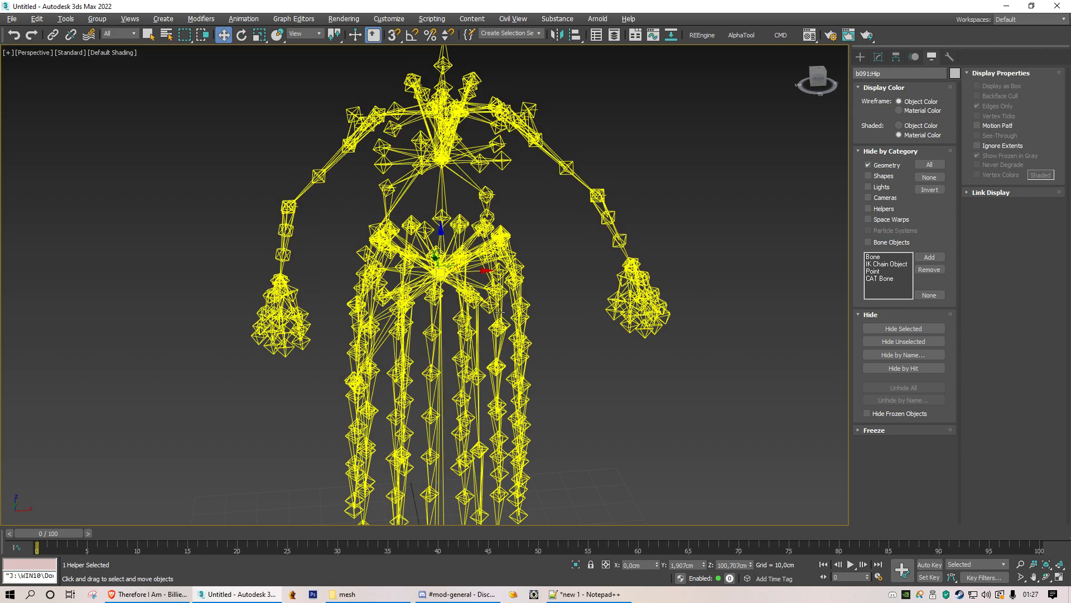
{"action": "scroll", "coordinate": [504, 311], "scroll_direction": "up", "scroll_amount": 3}
{"action": "left_click_drag", "start_coordinate": [457, 257], "coordinate": [741, 243]}
{"action": "key", "text": "ctrl+z"}
{"action": "mouse_move", "coordinate": [439, 267]}
{"action": "middle_mouse_down", "text": "alt"}
{"action": "mouse_move", "coordinate": [455, 277]}
{"action": "mouse_move", "coordinate": [440, 279]}
{"action": "middle_mouse_up", "text": "alt"}
{"action": "key", "text": "w"}
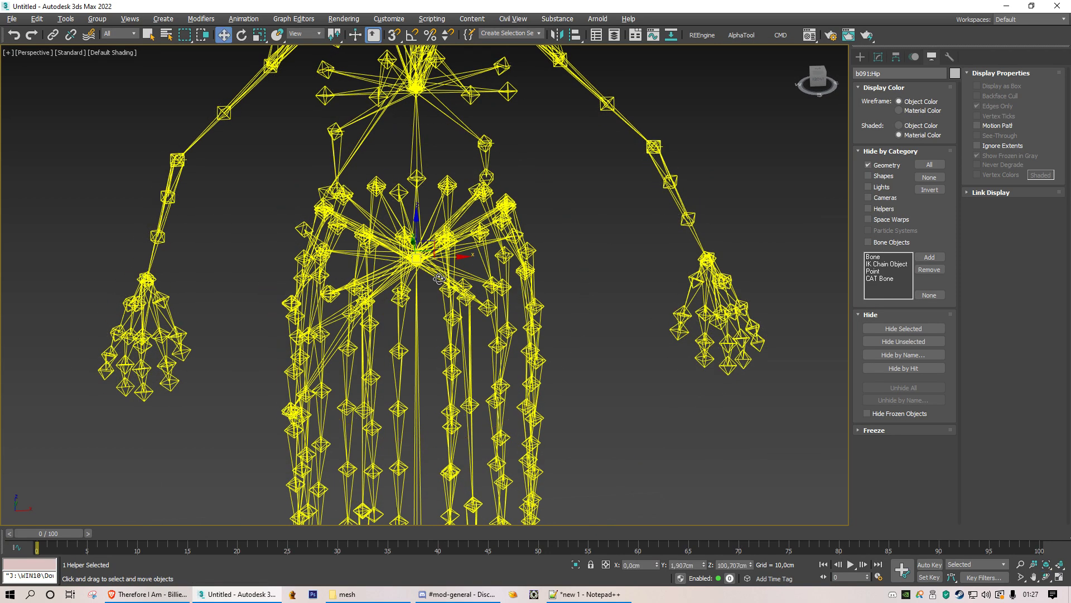
Select the b091:Hip helper together with its complete coat chain hierarchy and isolate the selection.
{"action": "double_click", "coordinate": [440, 278]}
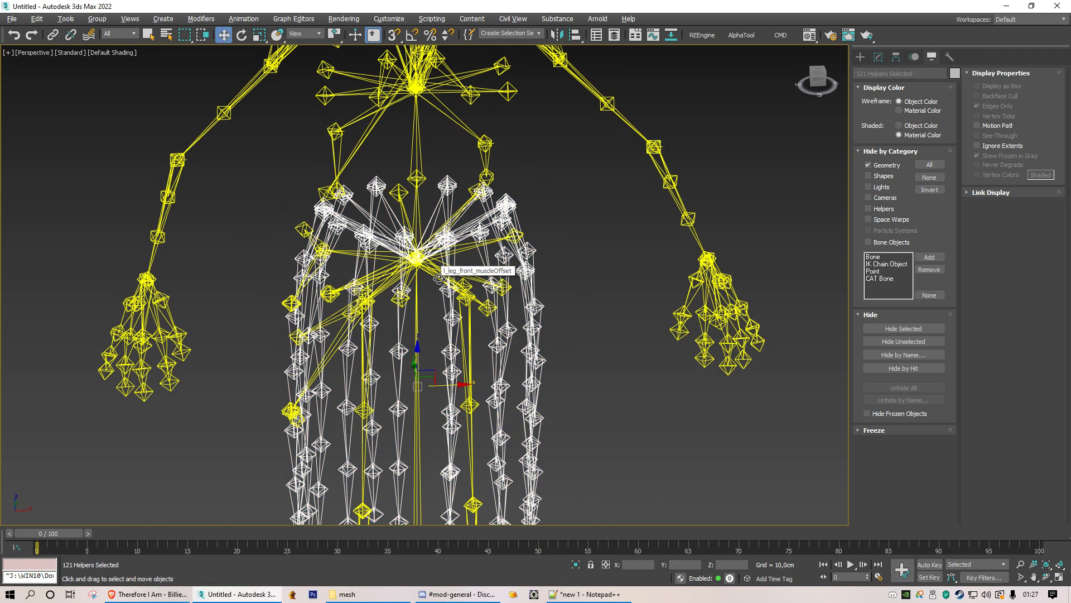
{"action": "double_click", "coordinate": [439, 278]}
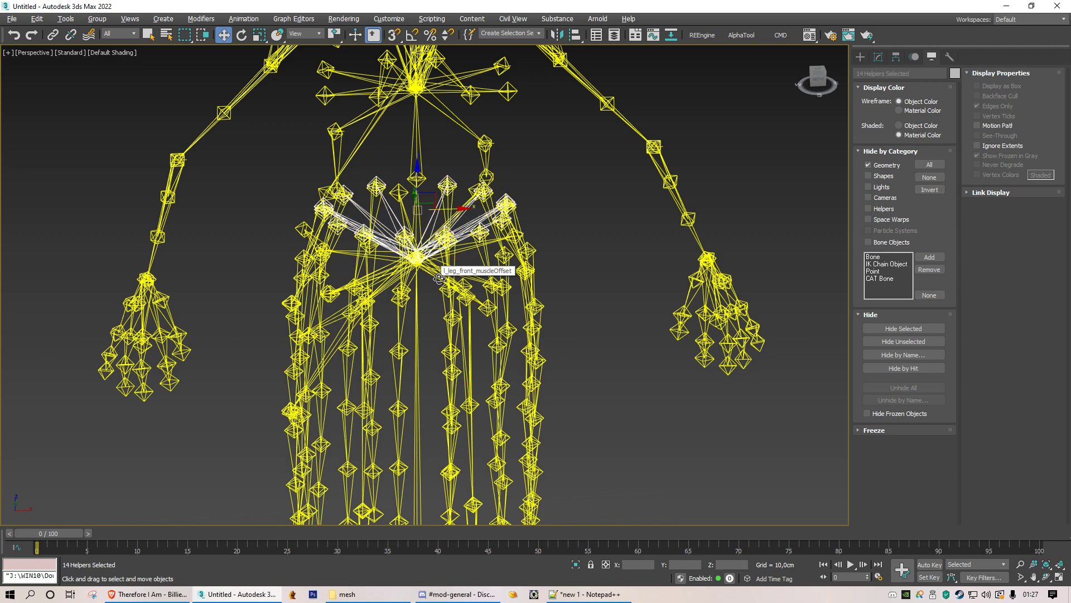
{"action": "left_click", "coordinate": [439, 277]}
{"action": "double_click", "coordinate": [439, 277]}
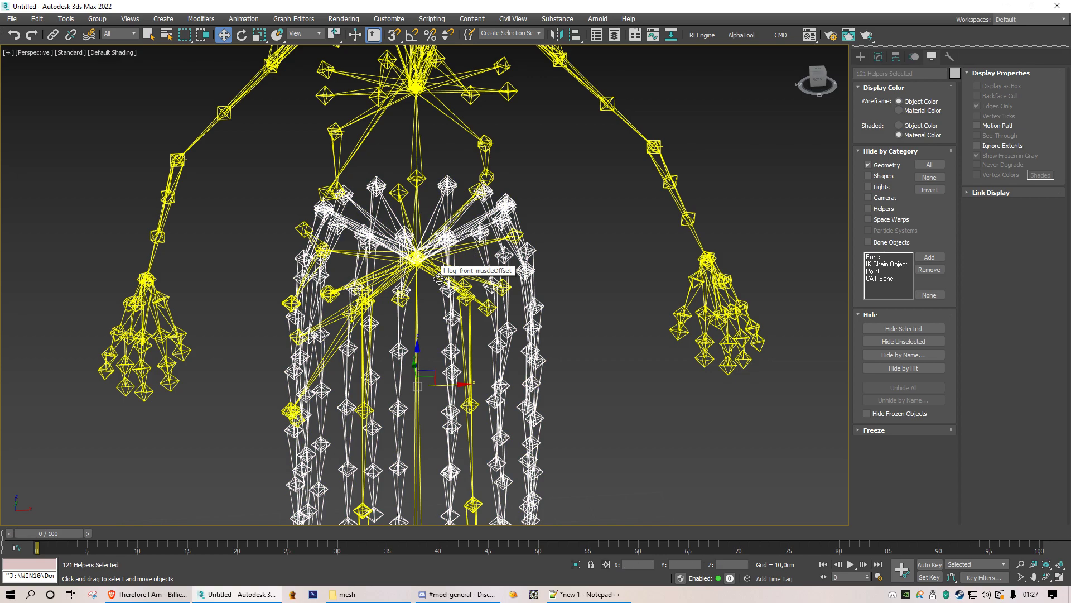
{"action": "left_click", "coordinate": [576, 565]}
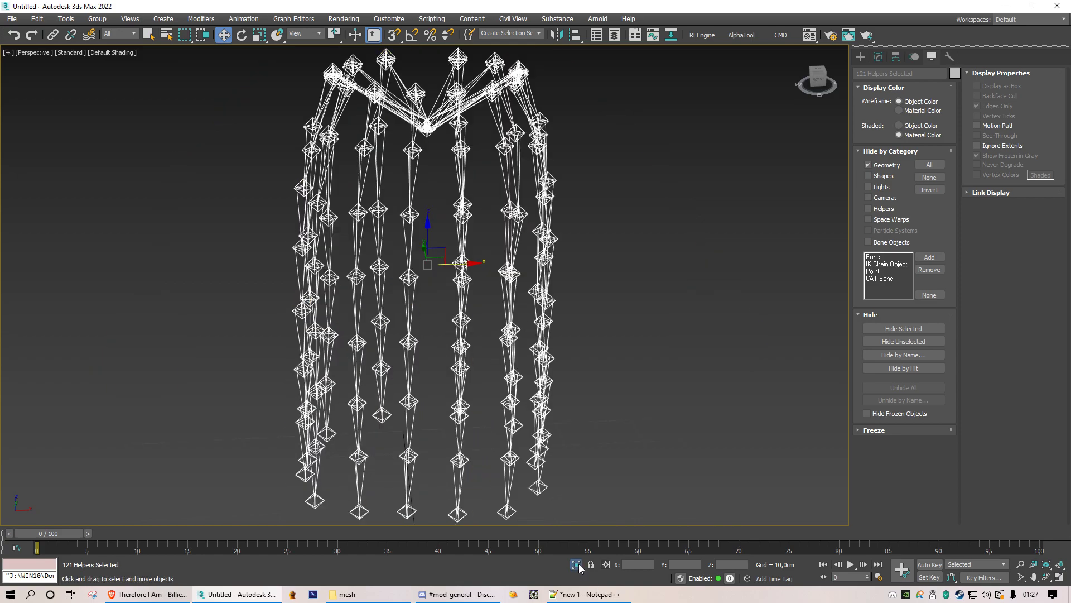
Select only the b091:Hip root helper in the isolated coat skeleton and delete it.
{"action": "middle_click_drag", "start_coordinate": [581, 195], "coordinate": [463, 196], "text": "alt"}
{"action": "left_click", "coordinate": [463, 196]}
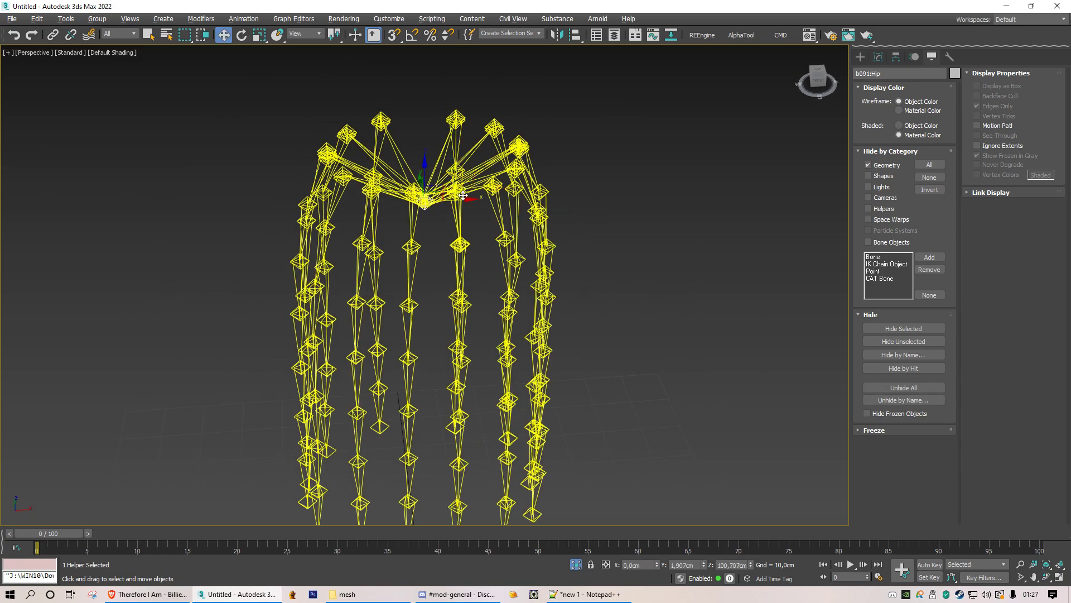
{"action": "key", "text": "ctrl+i"}
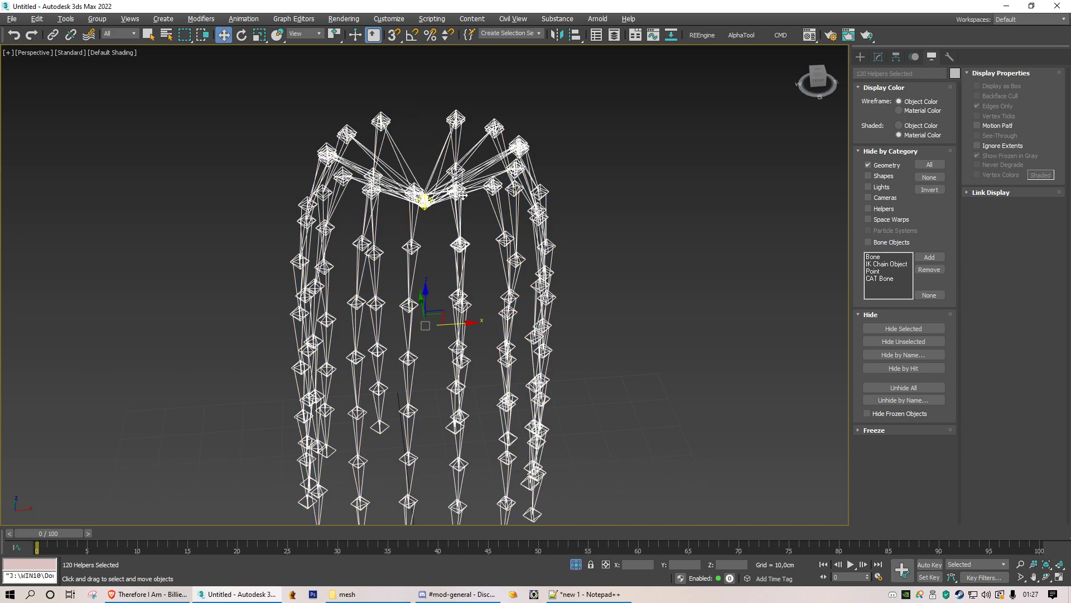
{"action": "key", "text": "ctrl+i"}
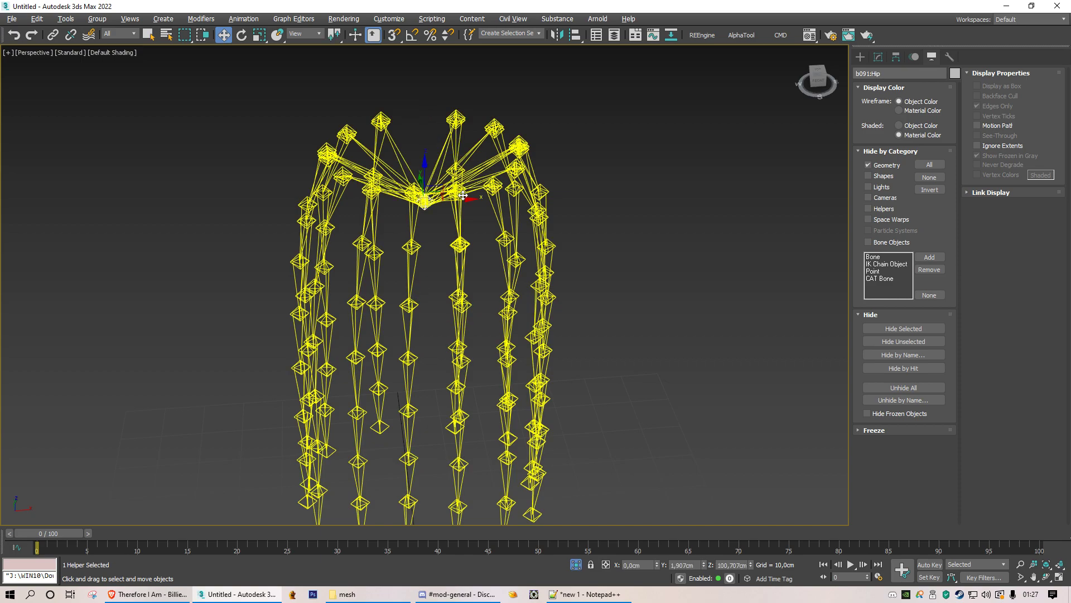
{"action": "key", "text": "Delete"}
Examine the top helpers of the coat chains in the front view, checking individual ones up to b120:coat_Front_02.
{"action": "key", "text": "ctrl+r"}
{"action": "left_click_drag", "start_coordinate": [484, 209], "coordinate": [459, 202]}
{"action": "key", "text": "f"}
{"action": "scroll", "coordinate": [370, 200], "scroll_direction": "up", "scroll_amount": 6}
{"action": "scroll", "coordinate": [370, 199], "scroll_direction": "down", "scroll_amount": 3}
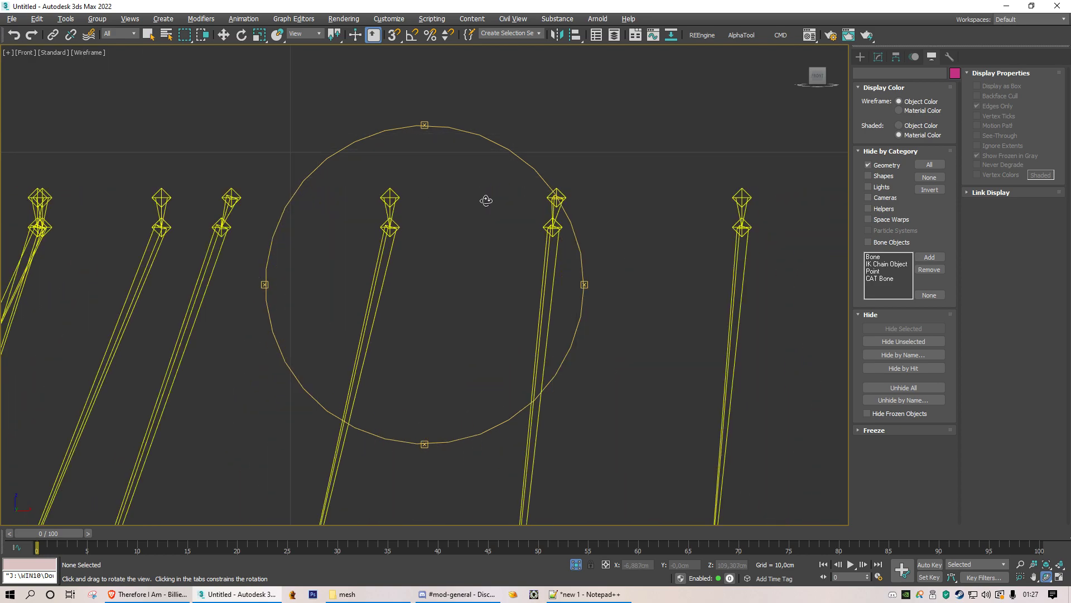
{"action": "key", "text": "w"}
{"action": "left_click", "coordinate": [162, 193]}
{"action": "left_click", "coordinate": [239, 194]}
{"action": "left_click", "coordinate": [388, 195]}
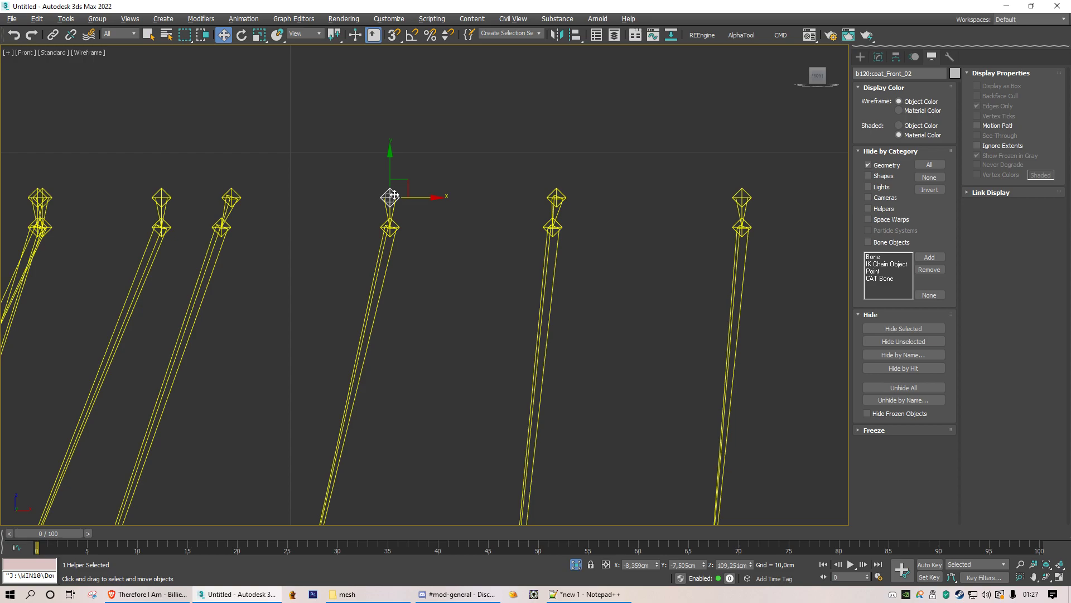
Select the topmost parent helper of every coat chain together in the front view.
{"action": "scroll", "coordinate": [438, 333], "scroll_direction": "down", "scroll_amount": 3}
{"action": "middle_click_drag", "start_coordinate": [439, 333], "coordinate": [259, 209]}
{"action": "scroll", "coordinate": [259, 209], "scroll_direction": "down", "scroll_amount": 2}
{"action": "scroll", "coordinate": [288, 222], "scroll_direction": "up", "scroll_amount": 1}
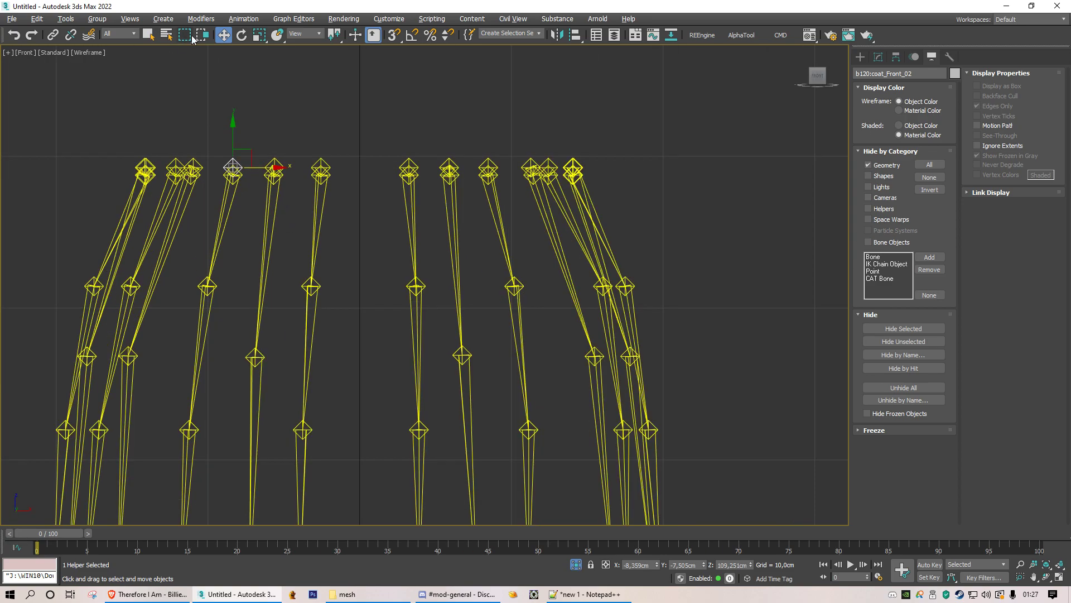
{"action": "left_click_drag", "start_coordinate": [47, 199], "coordinate": [645, 250]}
{"action": "key", "text": "Page_Down"}
{"action": "key", "text": "Page_Up"}
{"action": "key", "text": "Page_Up"}
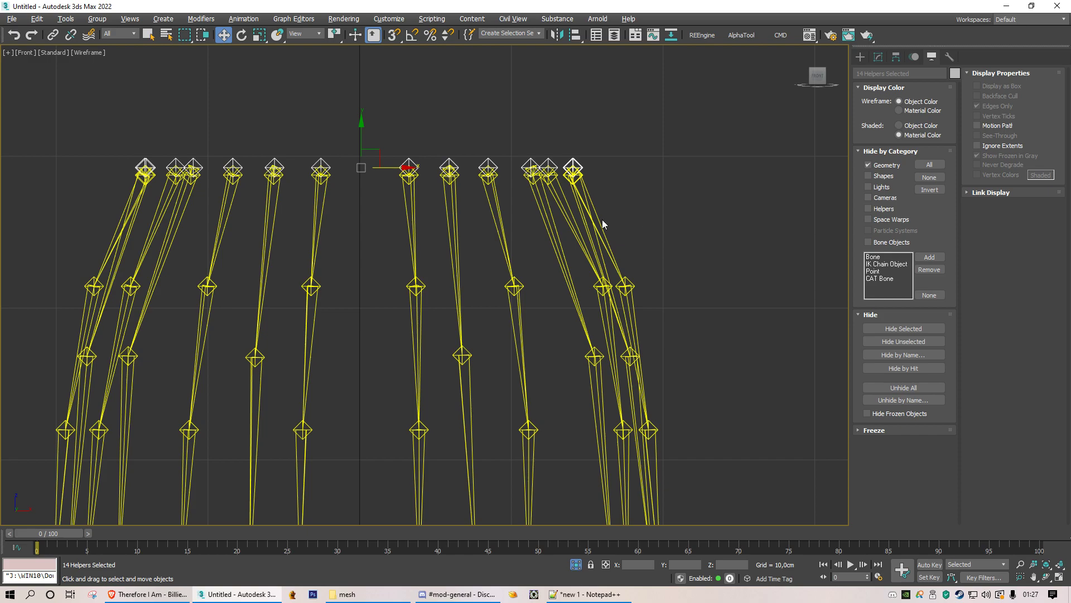
Exit isolation and link the selected coat chain root helpers to b001:hips as their parent.
{"action": "mouse_move", "coordinate": [386, 152]}
{"action": "middle_mouse_down"}
{"action": "mouse_move", "coordinate": [403, 19]}
{"action": "mouse_move", "coordinate": [474, 128]}
{"action": "mouse_move", "coordinate": [452, 241]}
{"action": "middle_mouse_up"}
{"action": "right_click", "coordinate": [461, 211]}
{"action": "key", "text": "p"}
{"action": "key", "text": "w"}
{"action": "left_click", "coordinate": [53, 34]}
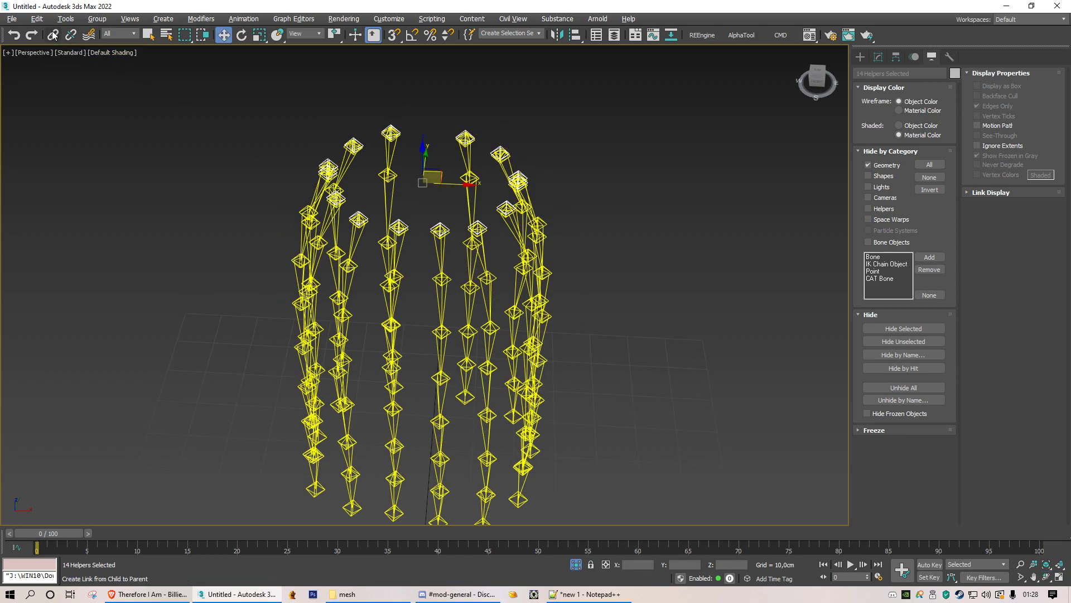
{"action": "key", "text": "z"}
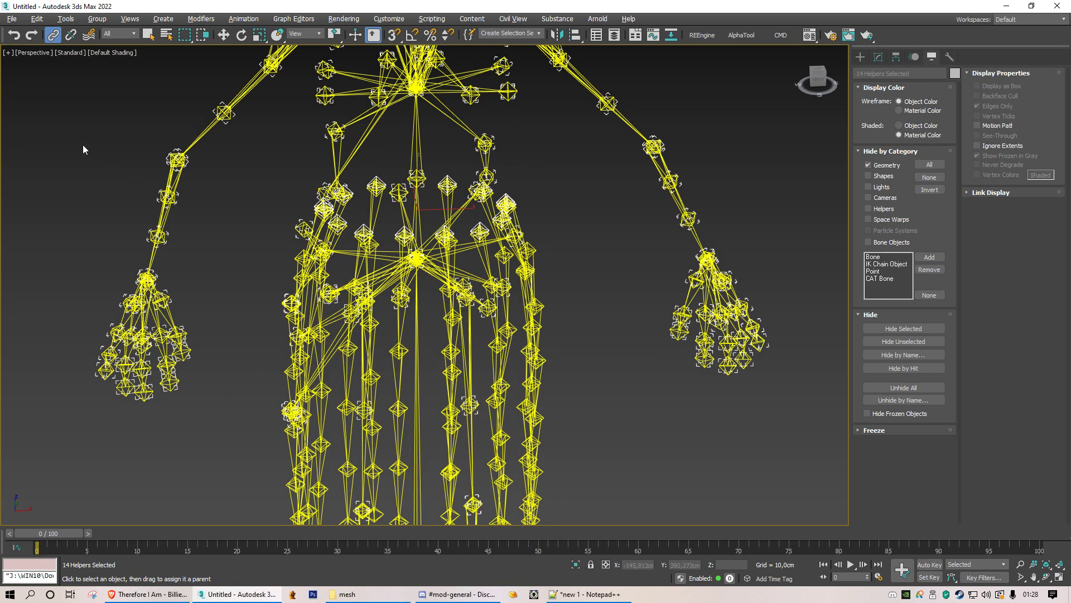
{"action": "key", "text": "h"}
{"action": "left_click_drag", "start_coordinate": [254, 438], "coordinate": [175, 100]}
{"action": "left_click", "coordinate": [43, 100]}
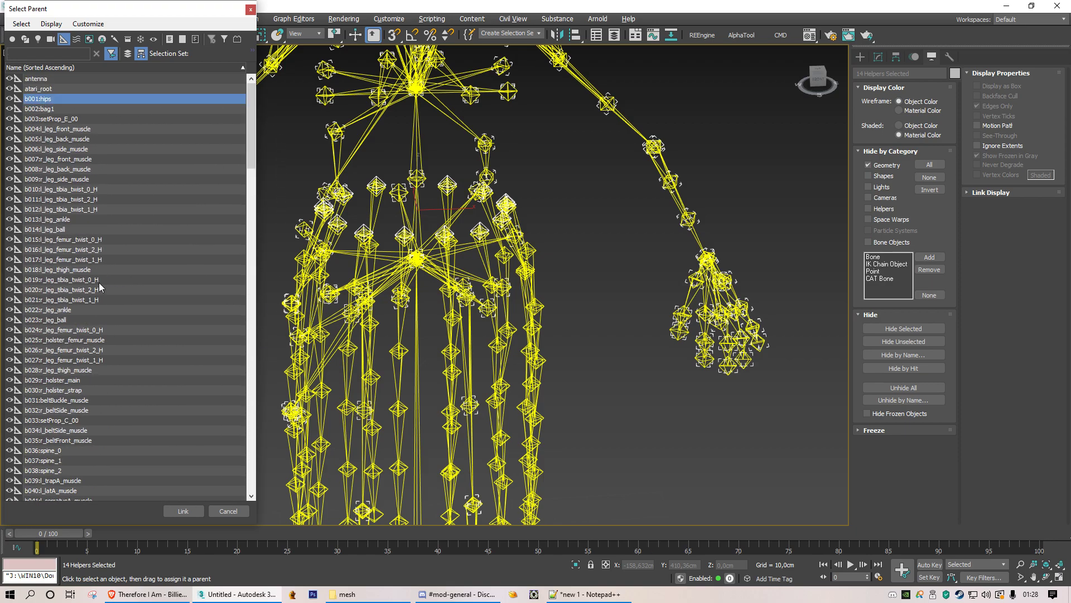
{"action": "left_click", "coordinate": [179, 511]}
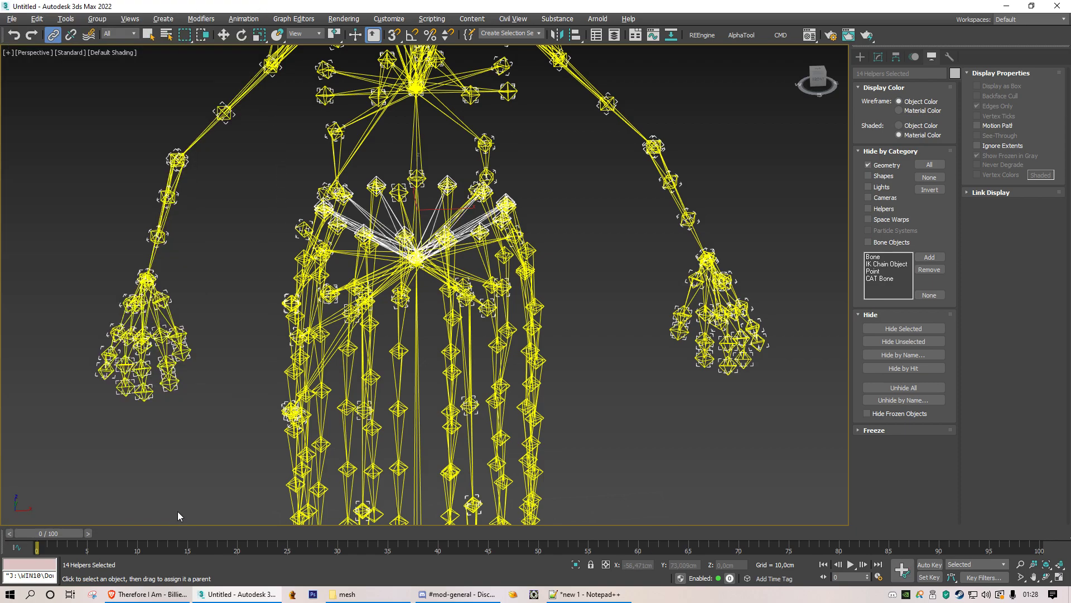
{"action": "key", "text": "w"}
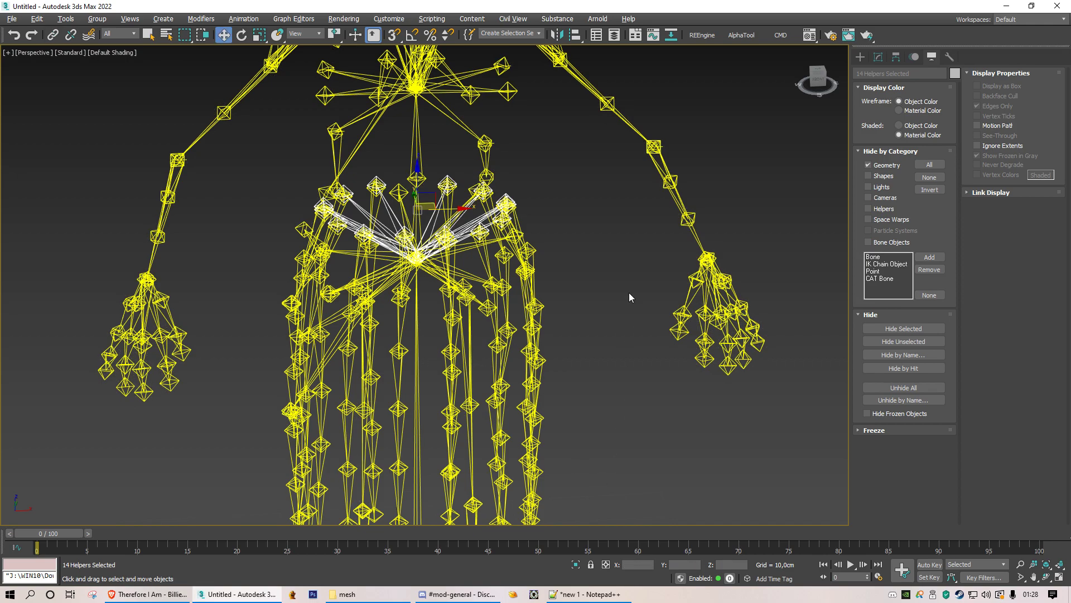
Unhide the Geometry category, test-move the COG helper with the whole skeleton sideways, and undo the move.
{"action": "left_click", "coordinate": [628, 292]}
{"action": "left_click", "coordinate": [420, 156]}
{"action": "scroll", "coordinate": [420, 155], "scroll_direction": "down", "scroll_amount": 5}
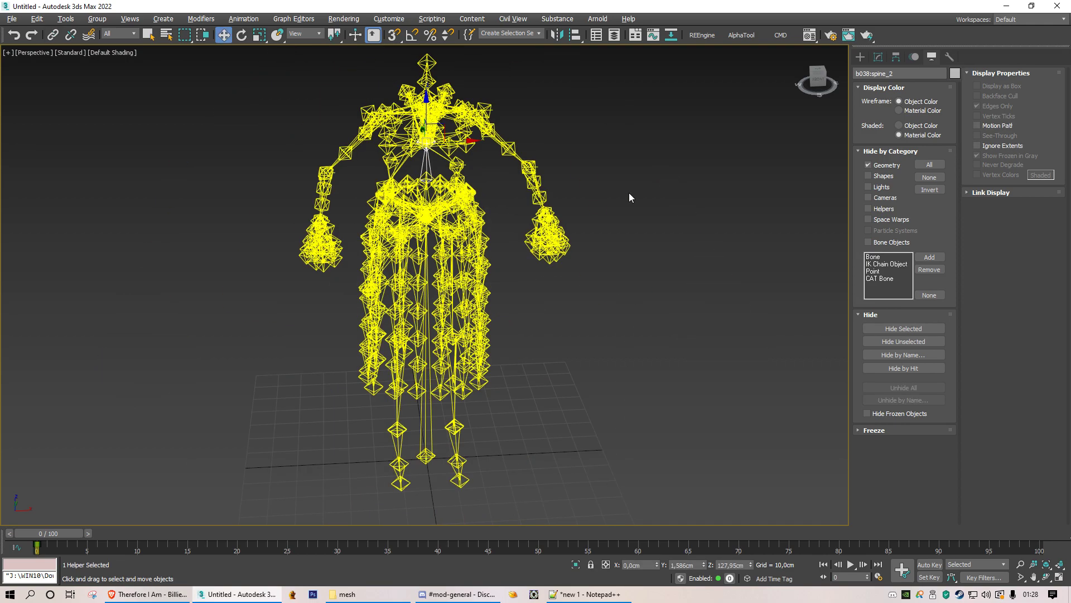
{"action": "left_click", "coordinate": [882, 166]}
{"action": "key", "text": "Page_Up"}
{"action": "key", "text": "Page_Up"}
{"action": "key", "text": "Page_Up"}
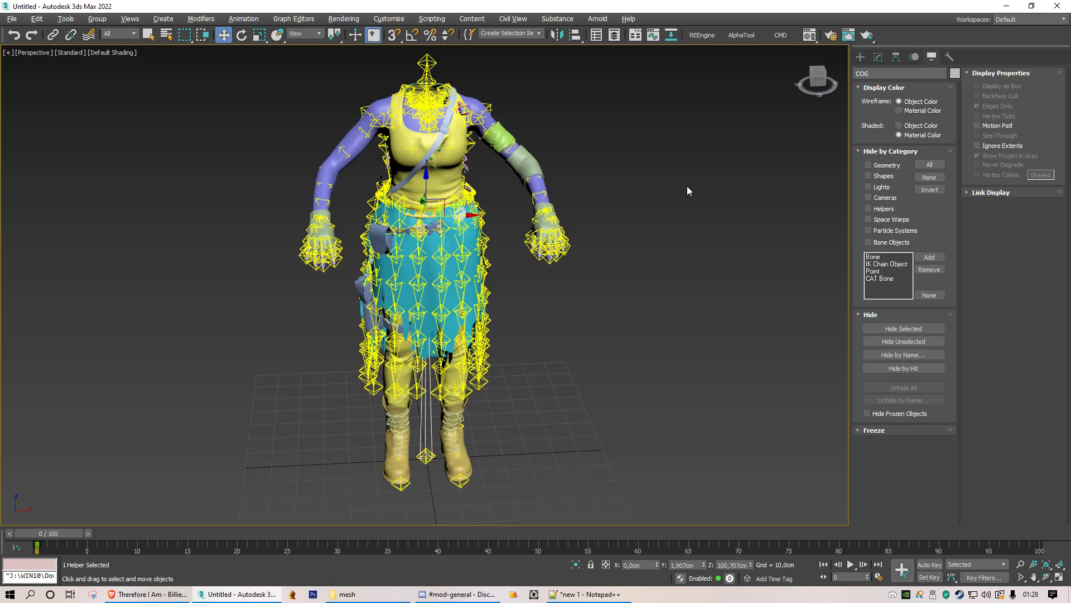
{"action": "left_click_drag", "start_coordinate": [452, 219], "coordinate": [635, 195]}
{"action": "key", "text": "ctrl+z"}
{"action": "left_click", "coordinate": [655, 229]}
Hide the Geometry category again and examine the coat chains and leg bones from the front.
{"action": "mouse_move", "coordinate": [414, 287]}
{"action": "middle_mouse_down", "text": "alt"}
{"action": "mouse_move", "coordinate": [567, 285]}
{"action": "mouse_move", "coordinate": [424, 276]}
{"action": "middle_mouse_up", "text": "alt"}
{"action": "left_click", "coordinate": [871, 164]}
{"action": "key", "text": "f"}
{"action": "left_click", "coordinate": [551, 217]}
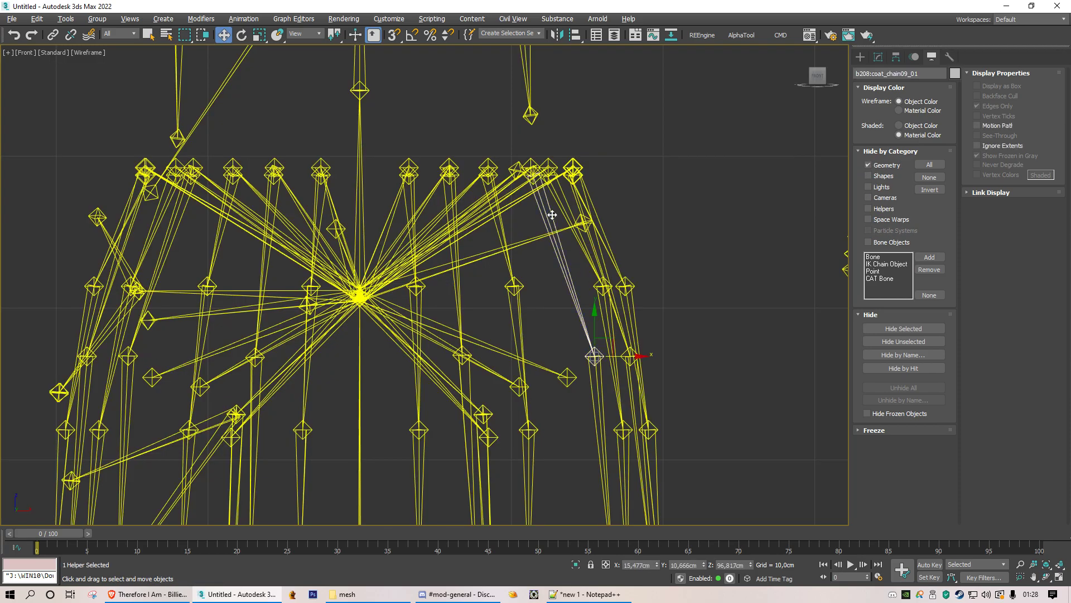
{"action": "scroll", "coordinate": [552, 214], "scroll_direction": "down", "scroll_amount": 3}
{"action": "scroll", "coordinate": [552, 215], "scroll_direction": "down", "scroll_amount": 4}
{"action": "scroll", "coordinate": [495, 298], "scroll_direction": "up", "scroll_amount": 5}
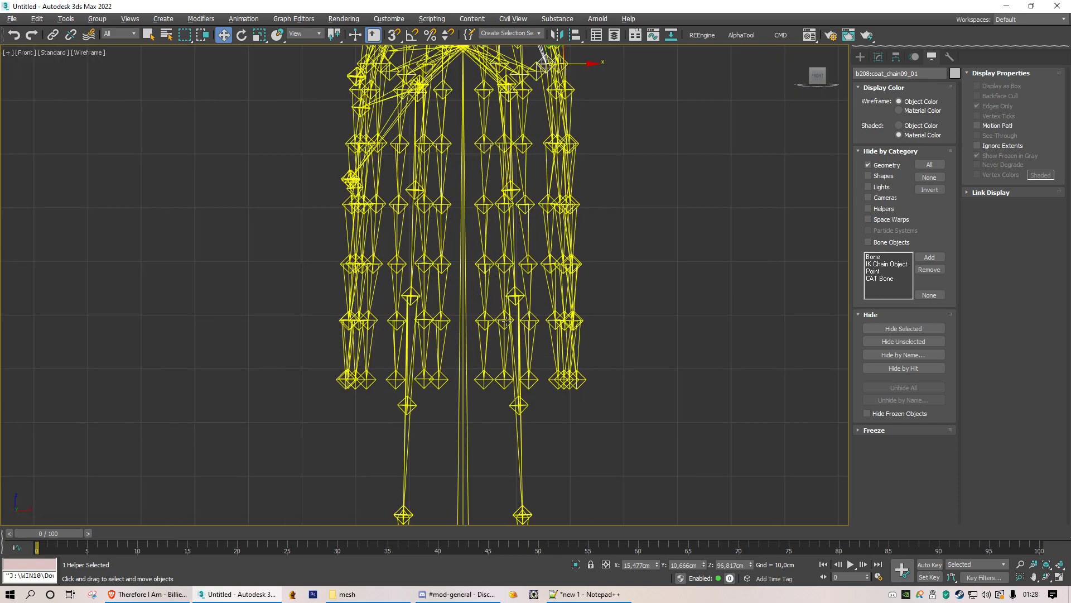
Switch to Notepad++ and cut the LODGroup_1_MainMesh_2_SubMesh_1 line below the listed leg bone names.
{"action": "key", "text": "alt+Tab"}
{"action": "double_click", "coordinate": [681, 155]}
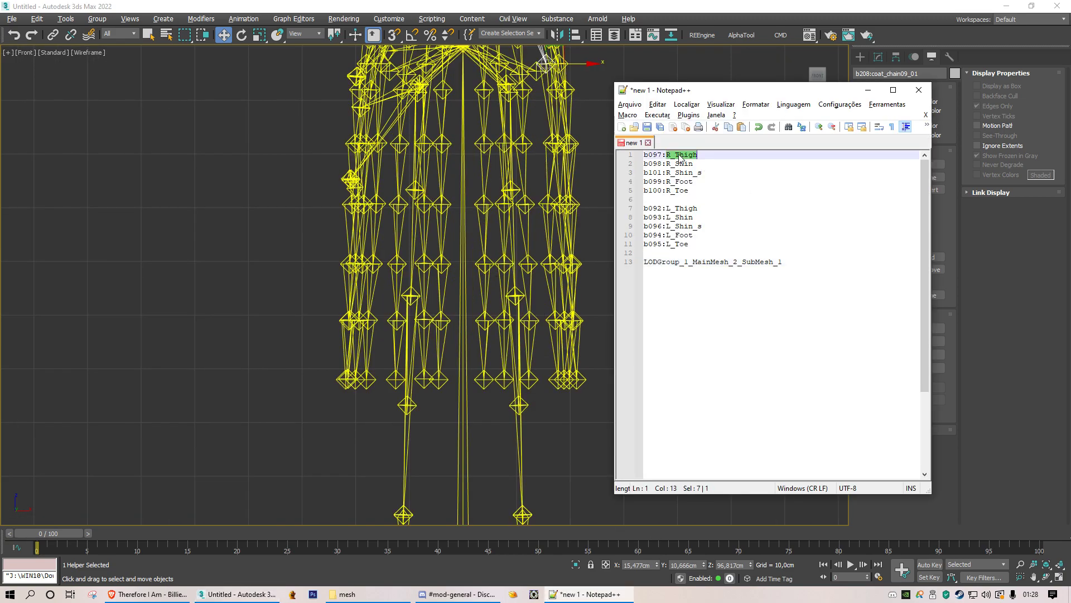
{"action": "left_click", "coordinate": [751, 262]}
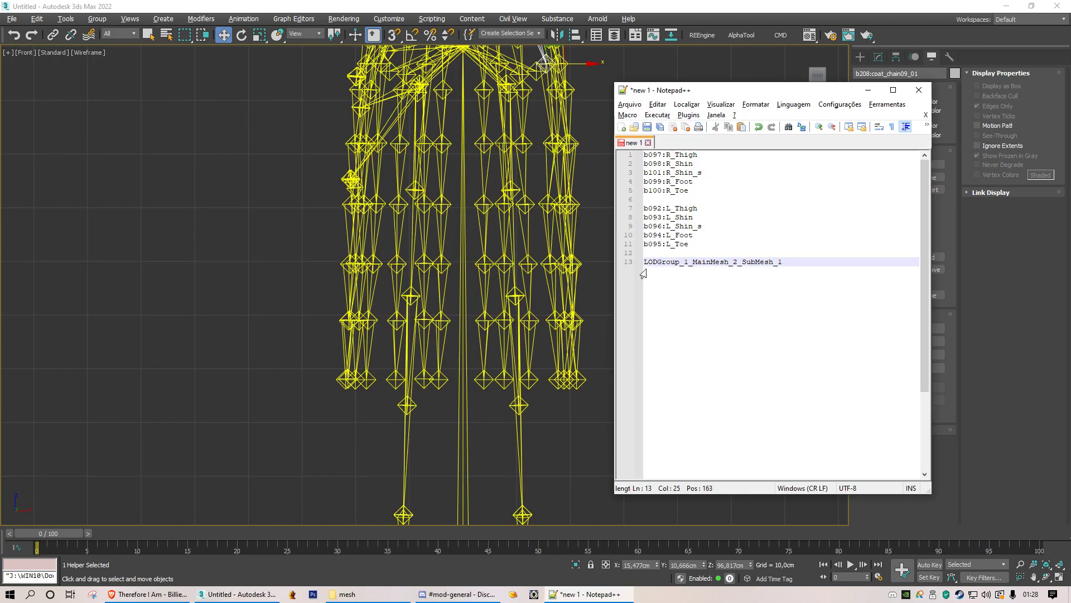
{"action": "key", "text": "alt+Tab"}
Unhide Geometry, rename the coat mesh from the noted LODGroup name with its ending changed to 2, and hide Geometry again.
{"action": "left_click", "coordinate": [868, 165]}
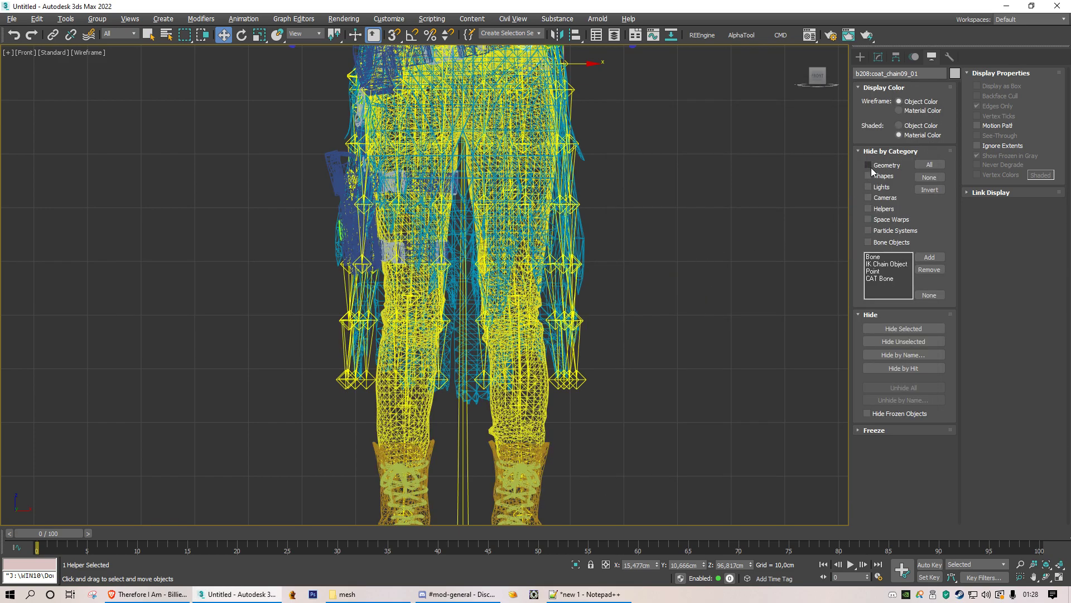
{"action": "key", "text": "F3"}
{"action": "scroll", "coordinate": [585, 224], "scroll_direction": "down", "scroll_amount": 2}
{"action": "left_click", "coordinate": [541, 227]}
{"action": "left_click", "coordinate": [908, 75]}
{"action": "key", "text": "BackSpace"}
{"action": "key", "text": "BackSpace"}
{"action": "type", "text": "2"}
{"action": "key", "text": "Return"}
{"action": "left_click", "coordinate": [889, 169]}
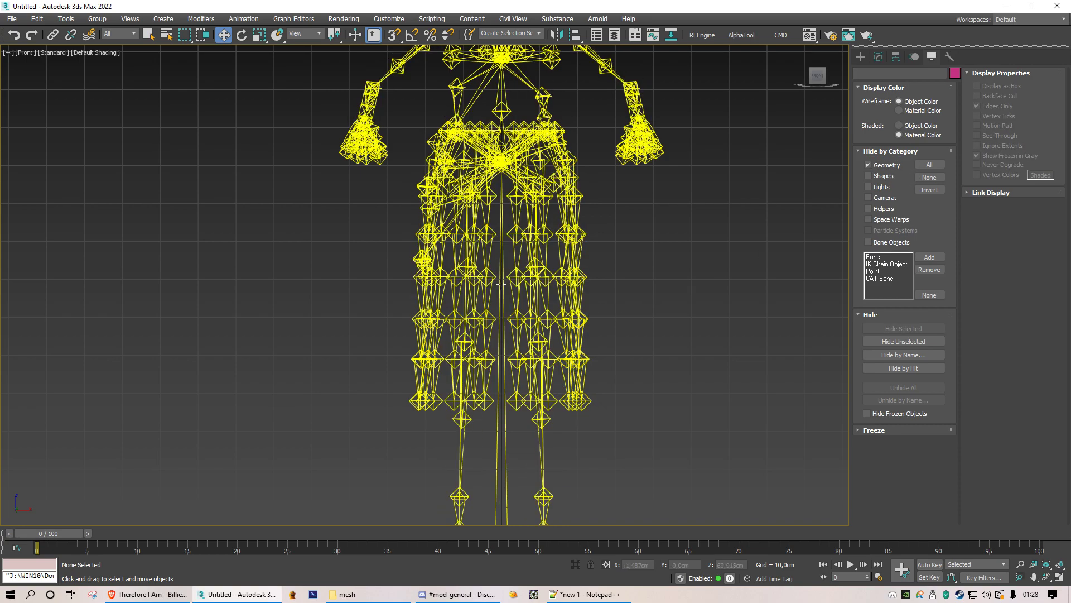
Test-move the b024:r_leg_femur_twist_0_H helper sideways in the perspective view and undo the move.
{"action": "scroll", "coordinate": [491, 259], "scroll_direction": "up", "scroll_amount": 3}
{"action": "left_click", "coordinate": [445, 174]}
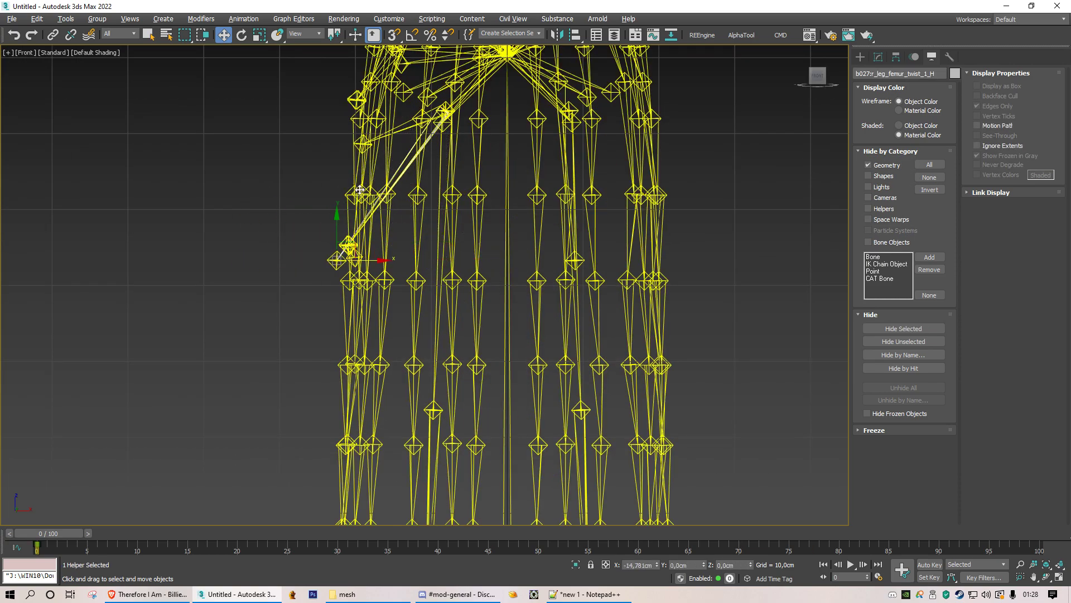
{"action": "key", "text": "p"}
{"action": "key", "text": "z"}
{"action": "scroll", "coordinate": [433, 208], "scroll_direction": "down", "scroll_amount": 5}
{"action": "middle_click_drag", "start_coordinate": [456, 238], "coordinate": [418, 248], "text": "alt"}
{"action": "left_click_drag", "start_coordinate": [419, 247], "coordinate": [410, 283]}
{"action": "key", "text": "w"}
{"action": "left_click", "coordinate": [403, 317]}
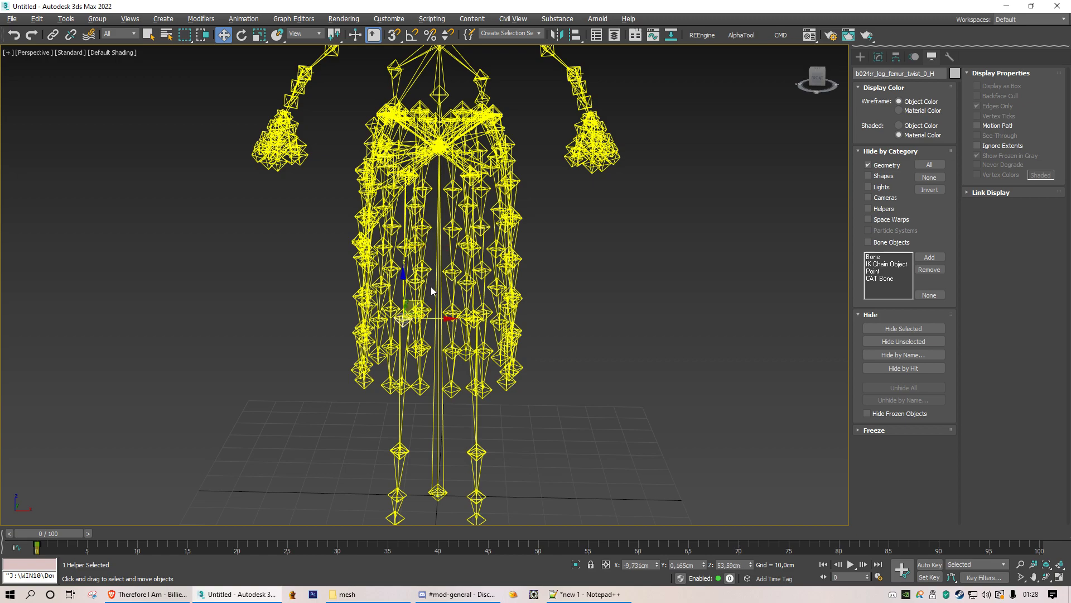
{"action": "left_click_drag", "start_coordinate": [442, 318], "coordinate": [279, 314]}
{"action": "key", "text": "ctrl+z"}
{"action": "key", "text": "ctrl+z"}
Cut b097:R_Thigh from the Notepad++ list and clone the r_leg_femur helper in place as a copy with that name.
{"action": "left_click_drag", "start_coordinate": [448, 185], "coordinate": [284, 171]}
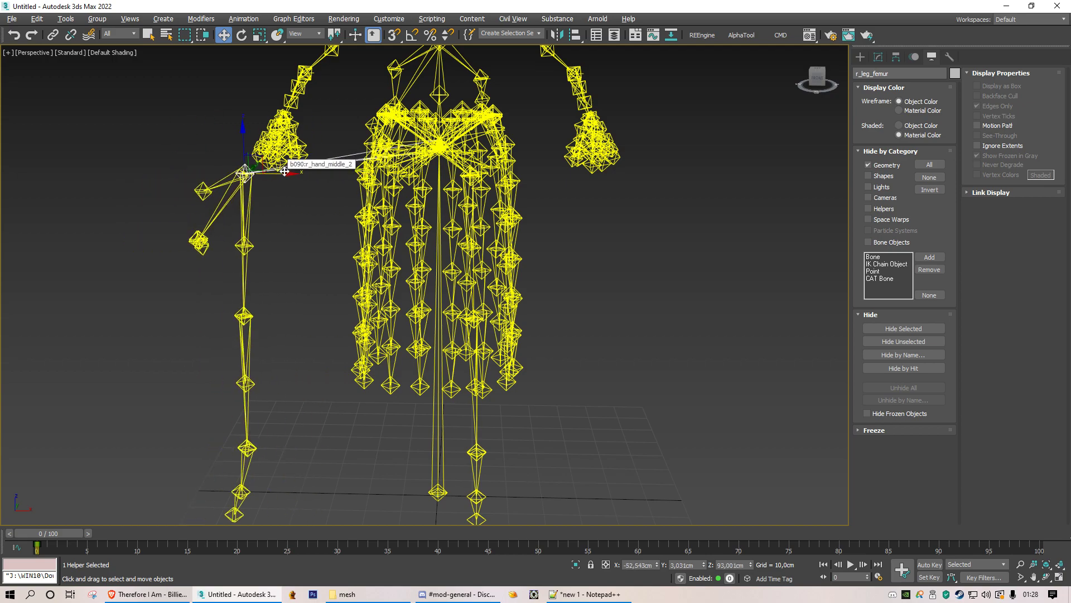
{"action": "key", "text": "ctrl+z"}
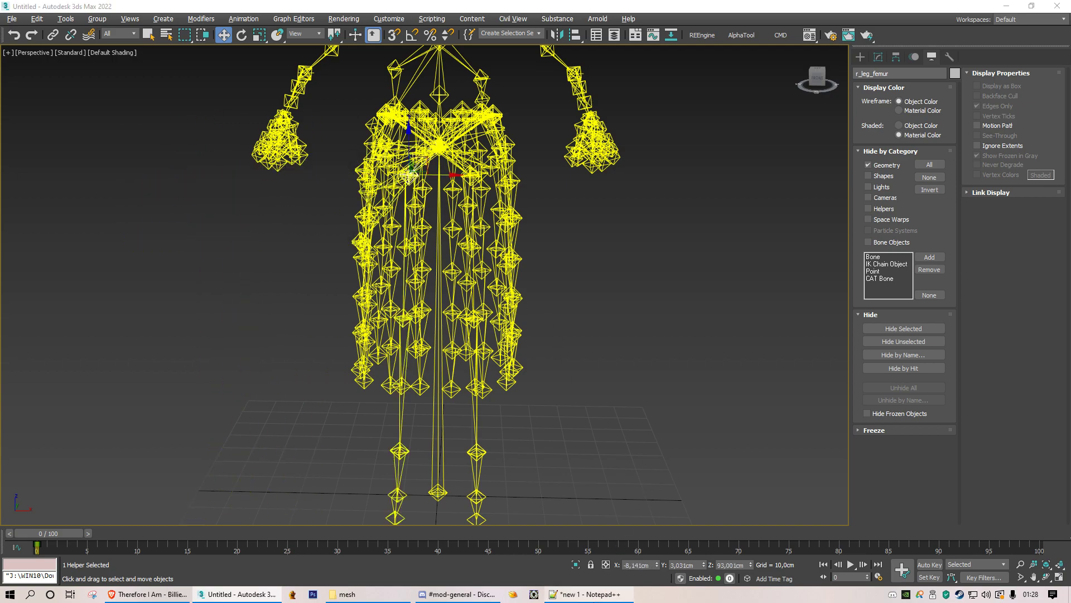
{"action": "left_click", "coordinate": [602, 592]}
{"action": "left_click", "coordinate": [644, 155]}
{"action": "key", "text": "ctrl+x"}
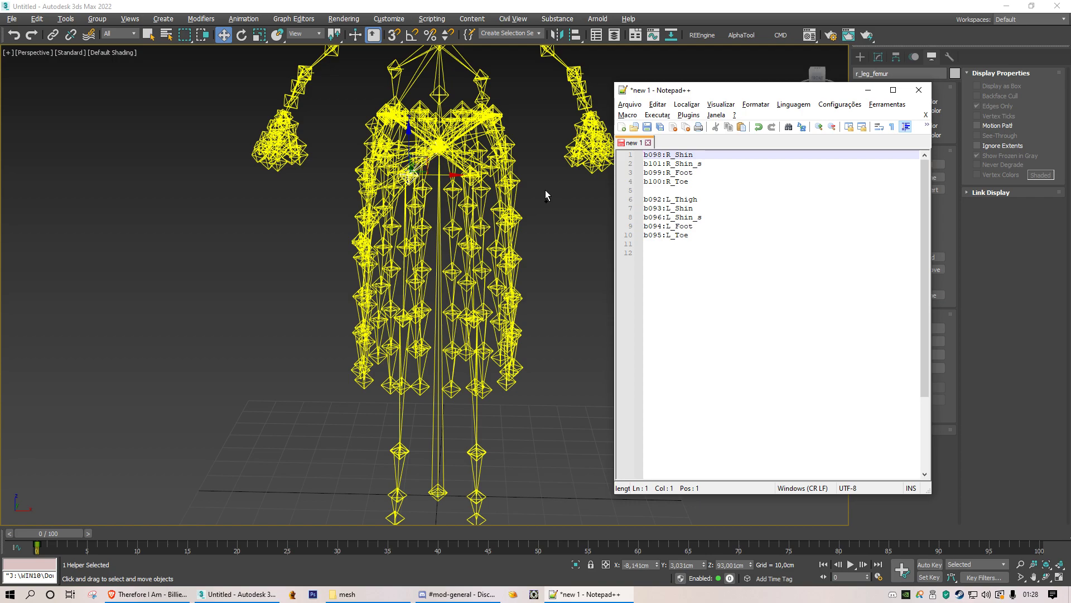
{"action": "left_click", "coordinate": [545, 190]}
{"action": "key", "text": "ctrl+v"}
{"action": "left_click", "coordinate": [493, 270]}
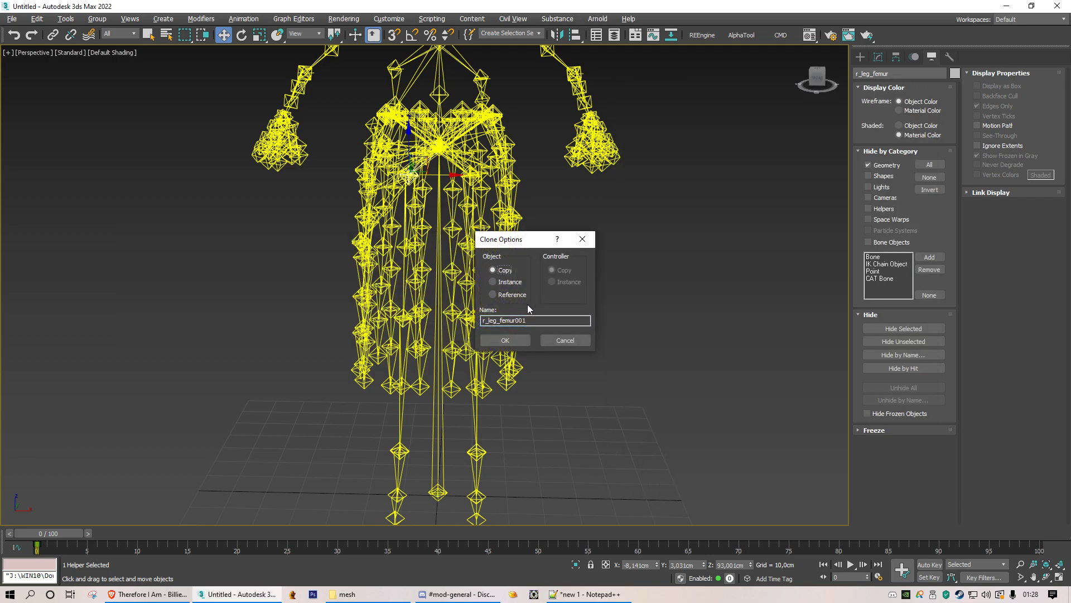
{"action": "double_click", "coordinate": [549, 321]}
{"action": "key", "text": "ctrl+v"}
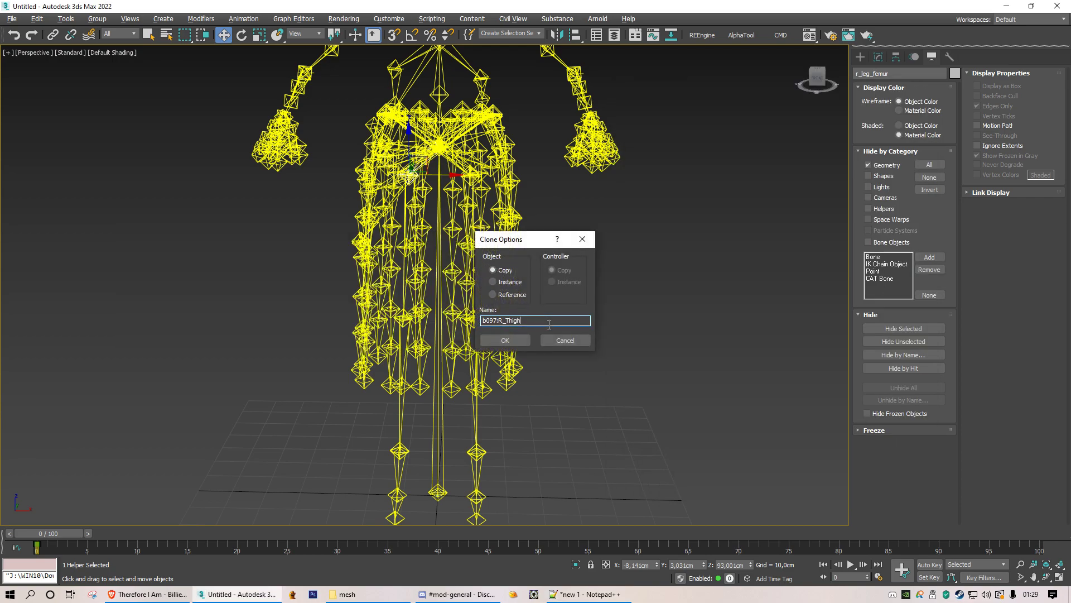
{"action": "left_click", "coordinate": [507, 341]}
Cut the b098:R_Shin line from the Notepad++ bone list and return to the 3ds Max scene.
{"action": "key", "text": "alt+Tab"}
{"action": "key", "text": "shift+Down"}
{"action": "key", "text": "ctrl+x"}
{"action": "key", "text": "alt+Tab"}
Select the r_leg_tibia helper, verify it with a test move that is undone, and clone it as a copy named b098:R_Shin.
{"action": "middle_click_drag", "start_coordinate": [481, 292], "coordinate": [455, 258]}
{"action": "left_click", "coordinate": [390, 258]}
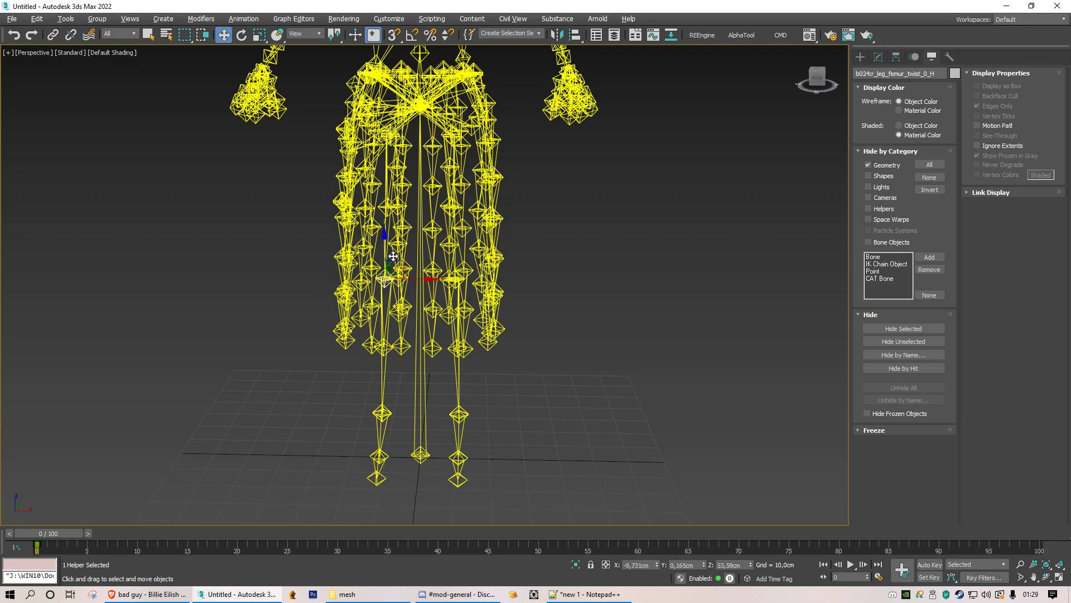
{"action": "left_click", "coordinate": [391, 256]}
{"action": "left_click_drag", "start_coordinate": [428, 282], "coordinate": [311, 275]}
{"action": "key", "text": "ctrl+z"}
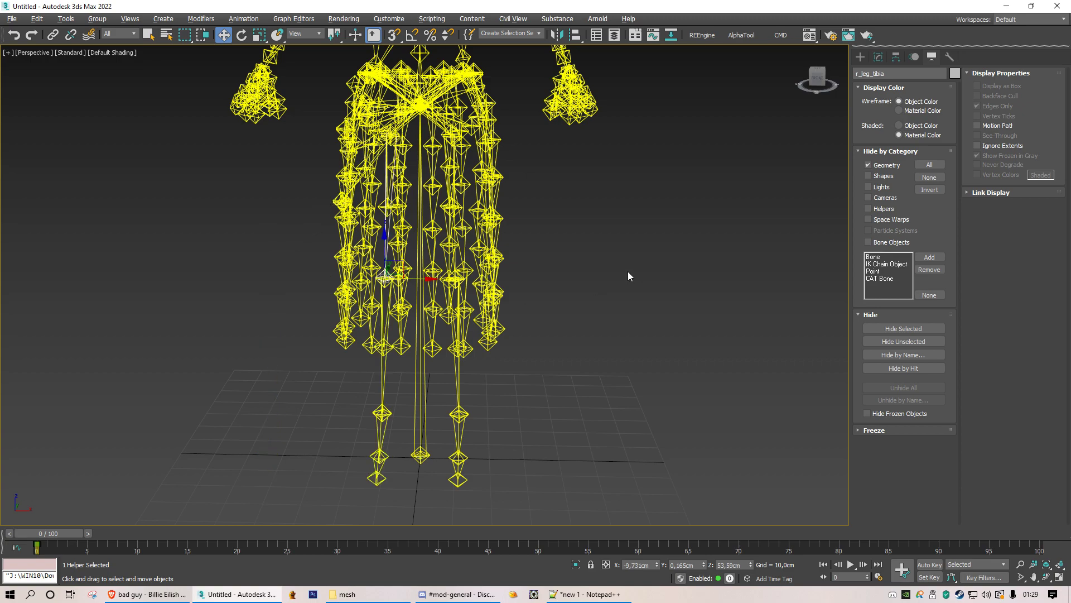
{"action": "key", "text": "ctrl+v"}
{"action": "double_click", "coordinate": [541, 325]}
{"action": "key", "text": "ctrl+v"}
{"action": "left_click", "coordinate": [506, 340]}
Take the b101:R_Shin_s name from the Notepad++ bone list and return to the 3ds Max scene.
{"action": "key", "text": "alt+Tab"}
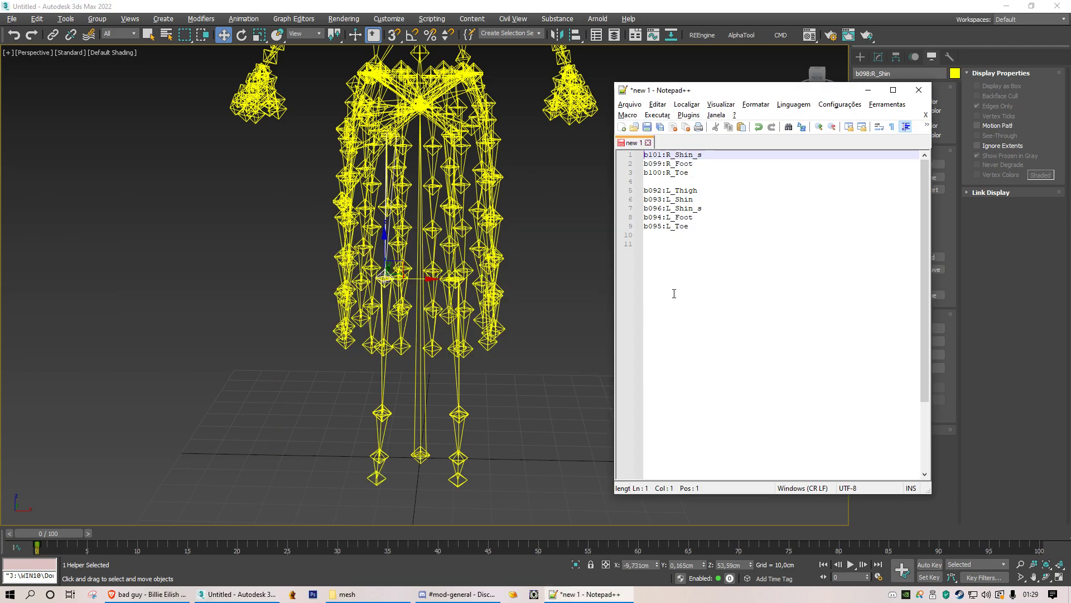
{"action": "left_click_drag", "start_coordinate": [645, 155], "coordinate": [648, 162]}
{"action": "key", "text": "ctrl+c"}
{"action": "key", "text": "alt+Tab"}
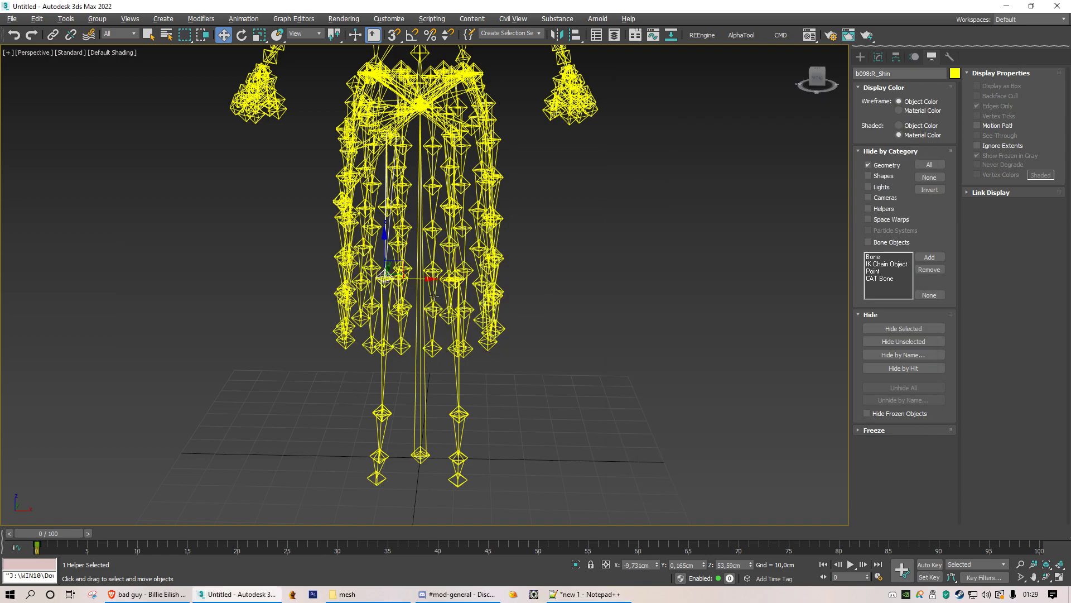
Test-move the right femur twist helpers around the upper leg and knee sideways, undoing each move.
{"action": "left_click", "coordinate": [621, 243]}
{"action": "left_click_drag", "start_coordinate": [385, 209], "coordinate": [301, 210]}
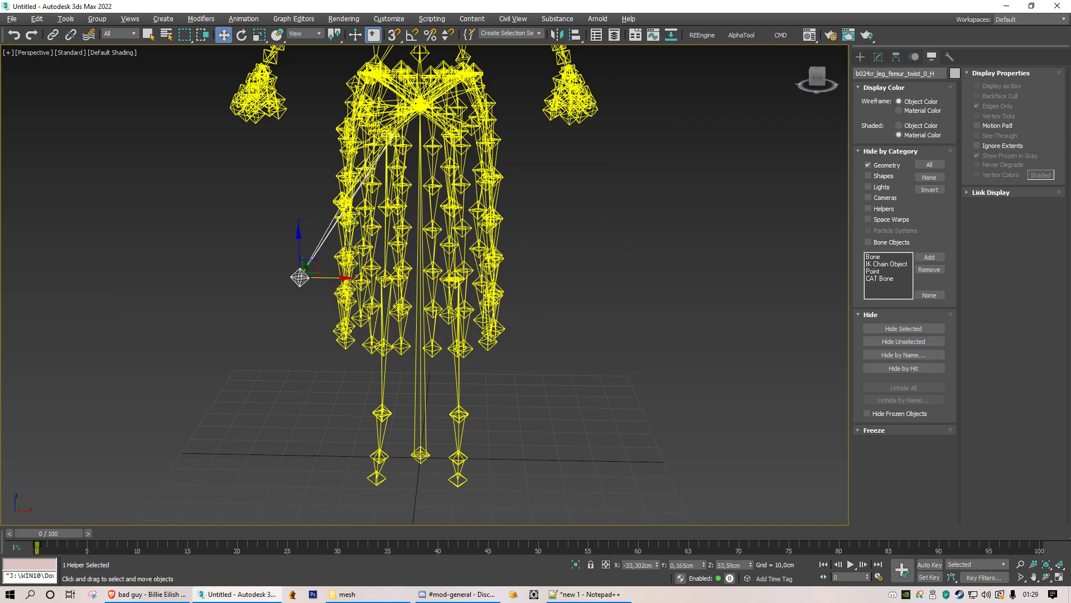
{"action": "key", "text": "ctrl+z"}
{"action": "scroll", "coordinate": [391, 196], "scroll_direction": "up", "scroll_amount": 4}
{"action": "left_click", "coordinate": [381, 223]}
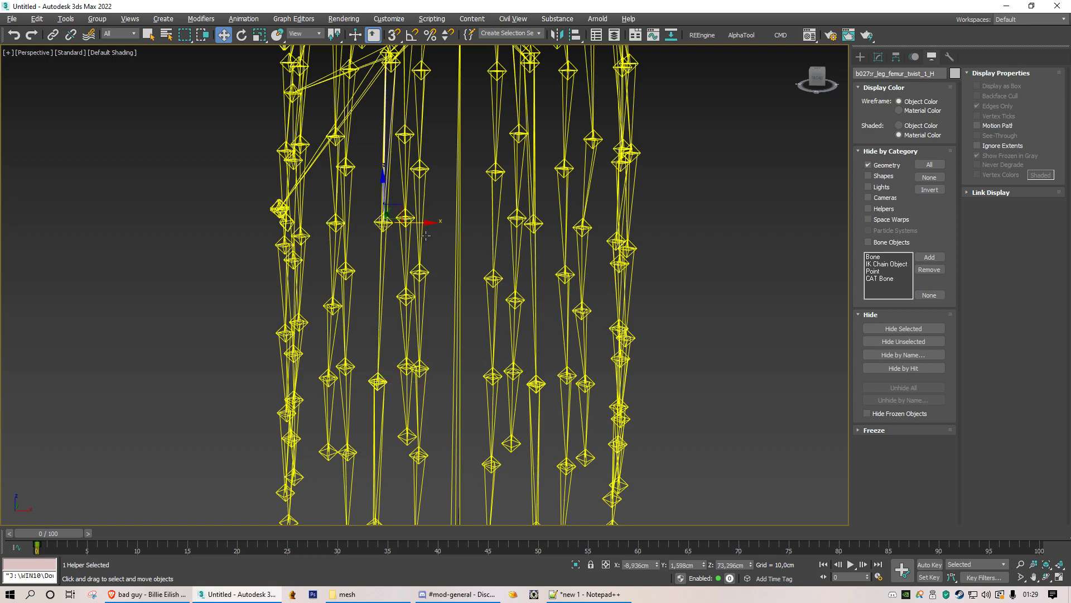
{"action": "scroll", "coordinate": [411, 280], "scroll_direction": "down", "scroll_amount": 3}
{"action": "left_click_drag", "start_coordinate": [446, 222], "coordinate": [405, 224]}
{"action": "key", "text": "ctrl+z"}
Clone the b024:r_leg_femur_twist_0_H helper at the right knee as a copy named b101:R_Shin_s.
{"action": "left_click_drag", "start_coordinate": [398, 290], "coordinate": [251, 280]}
{"action": "key", "text": "ctrl+z"}
{"action": "key", "text": "ctrl+v"}
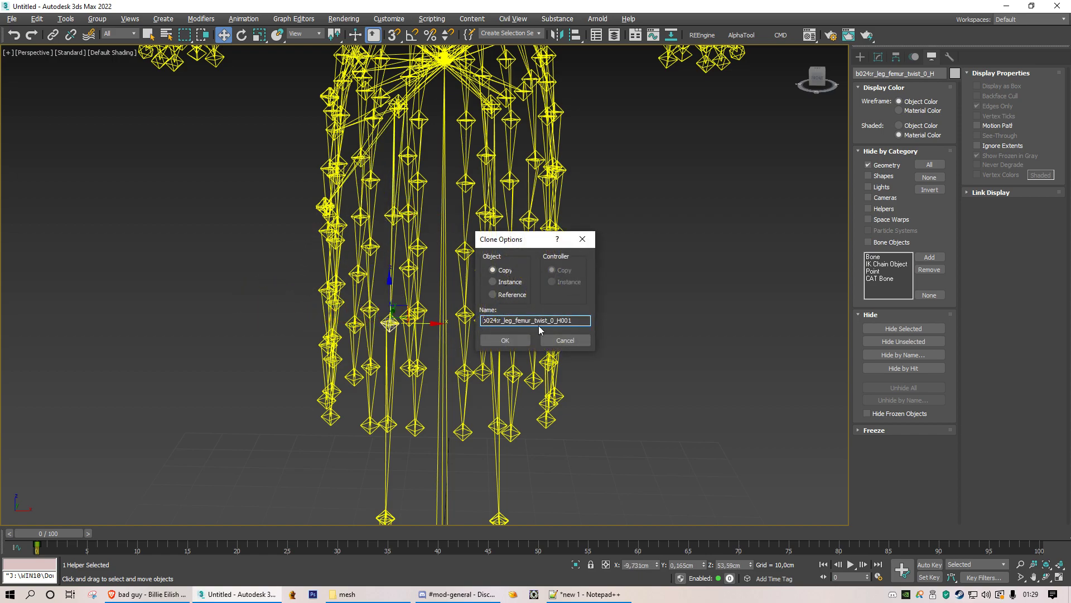
{"action": "double_click", "coordinate": [580, 322]}
{"action": "key", "text": "ctrl+v"}
{"action": "left_click", "coordinate": [502, 340]}
Cut b099:R_Foot from the Notepad++ list and clone the b022:r_leg_ankle helper as a copy with that name.
{"action": "key", "text": "alt+Tab"}
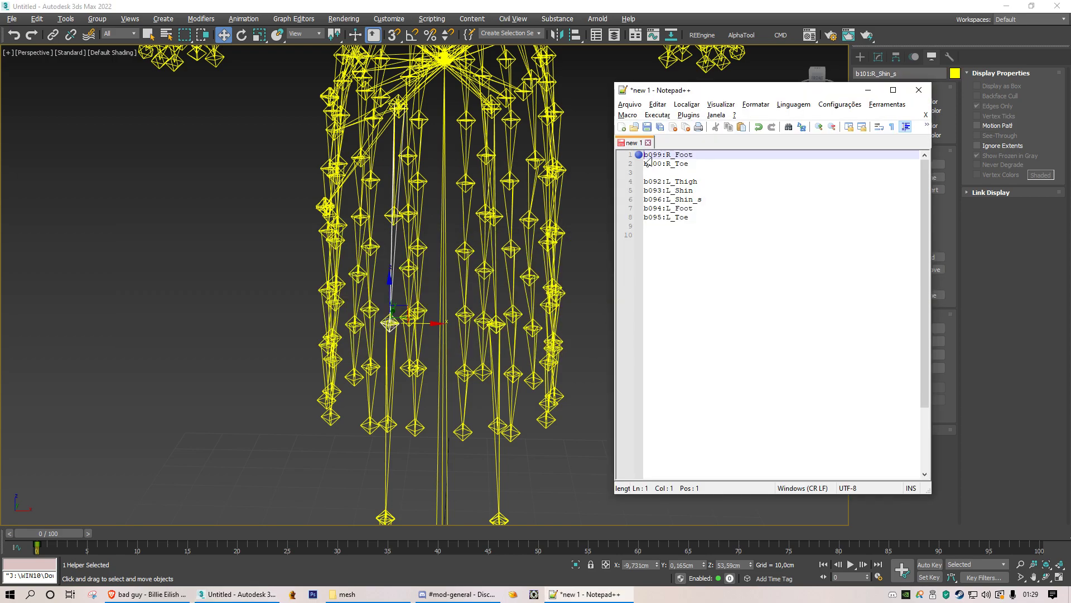
{"action": "left_click", "coordinate": [640, 156]}
{"action": "key", "text": "ctrl+x"}
{"action": "middle_click_drag", "start_coordinate": [449, 371], "coordinate": [440, 190]}
{"action": "left_click", "coordinate": [383, 298]}
{"action": "mouse_move", "coordinate": [410, 333]}
{"action": "left_mouse_down", "text": "shift"}
{"action": "mouse_move", "coordinate": [284, 333]}
{"action": "mouse_move", "coordinate": [409, 313]}
{"action": "left_mouse_up", "text": "shift"}
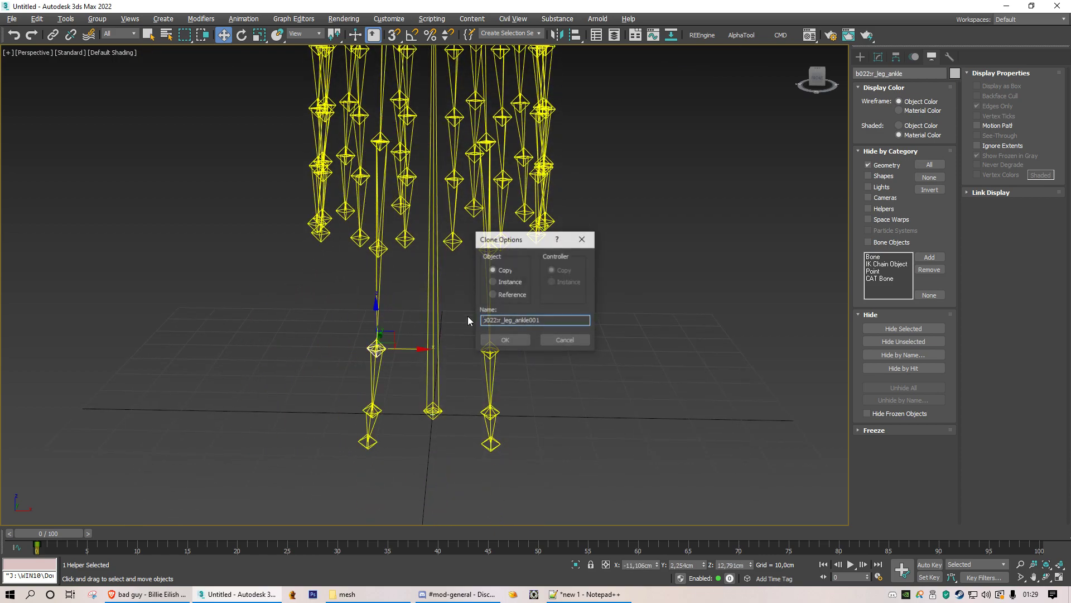
{"action": "key", "text": "ctrl+a"}
{"action": "key", "text": "ctrl+v"}
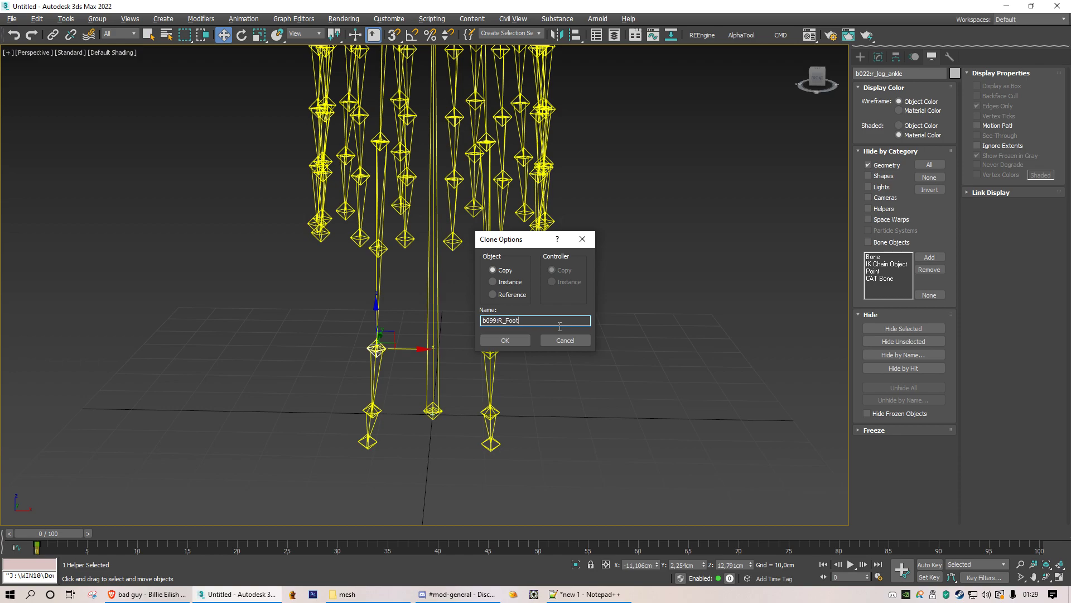
{"action": "left_click", "coordinate": [509, 341]}
Cut the b100:R_Toe line from the Notepad++ bone list.
{"action": "key", "text": "alt+Tab"}
{"action": "left_click_drag", "start_coordinate": [645, 155], "coordinate": [647, 164]}
{"action": "key", "text": "ctrl+x"}
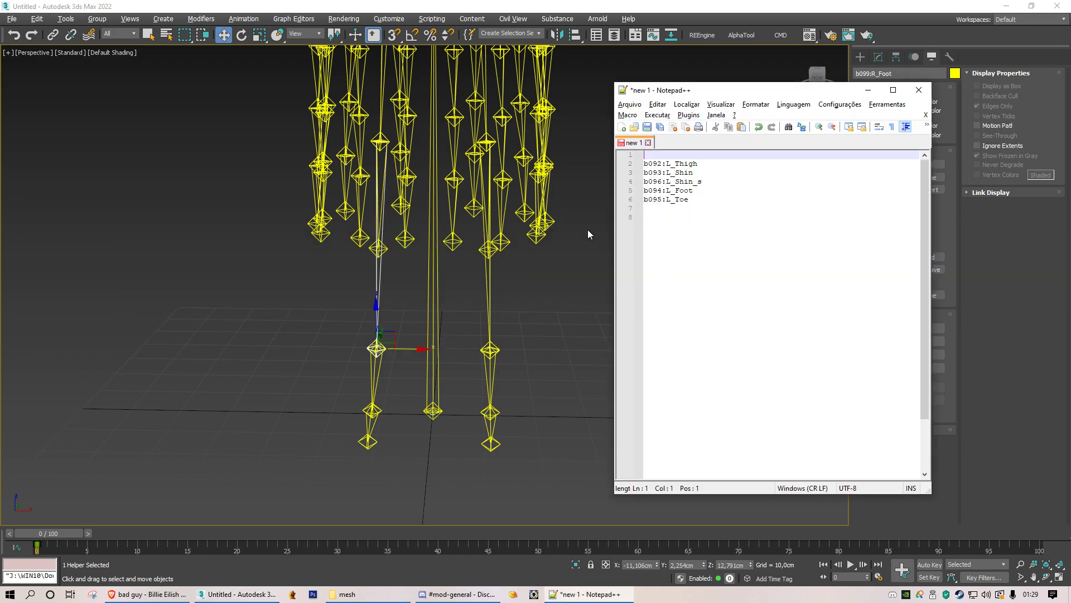
Clone the helper at the ball of the right foot as a copy named b100:R_Toe.
{"action": "left_click", "coordinate": [379, 413]}
{"action": "left_click", "coordinate": [372, 410]}
{"action": "key", "text": "ctrl+v"}
{"action": "key", "text": "ctrl+v"}
{"action": "left_click", "coordinate": [518, 339]}
Cut b092:L_Thigh from the Notepad++ list and clone the l_leg_femur helper as a copy with that name.
{"action": "key", "text": "alt+Tab"}
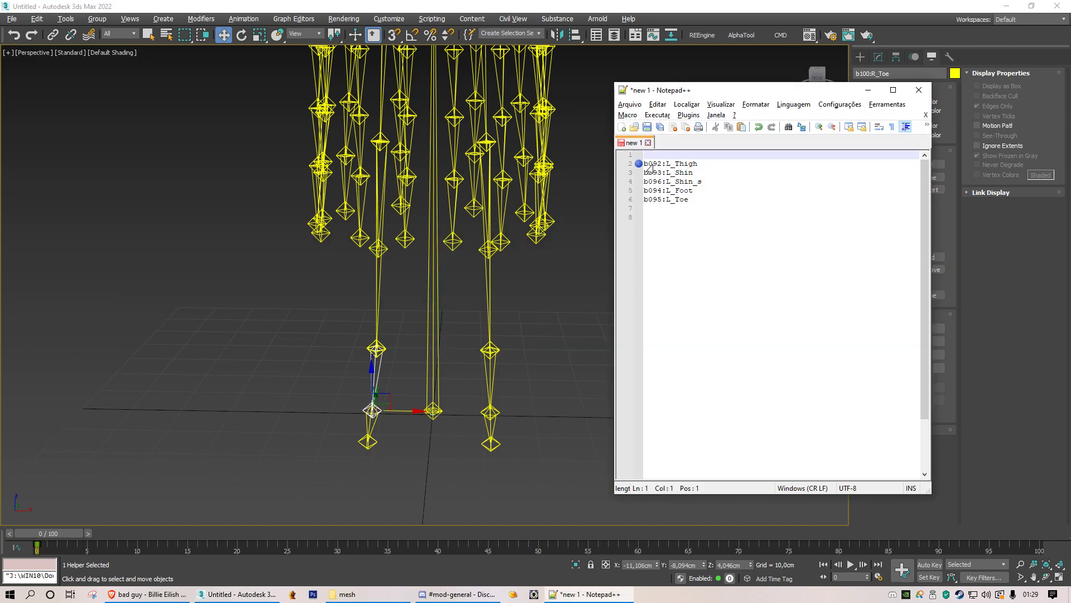
{"action": "left_click", "coordinate": [644, 164]}
{"action": "key", "text": "ctrl+x"}
{"action": "key", "text": "alt+Tab"}
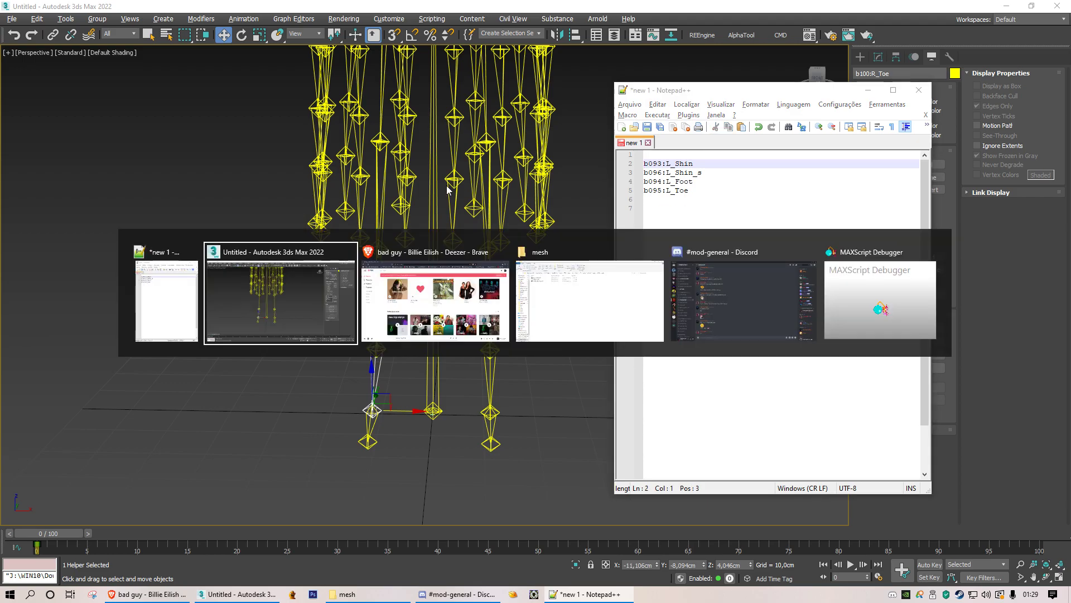
{"action": "middle_click_drag", "start_coordinate": [417, 167], "coordinate": [351, 328]}
{"action": "middle_click_drag", "start_coordinate": [392, 246], "coordinate": [397, 313]}
{"action": "left_click_drag", "start_coordinate": [450, 155], "coordinate": [604, 165]}
{"action": "key", "text": "ctrl+z"}
{"action": "key", "text": "ctrl+v"}
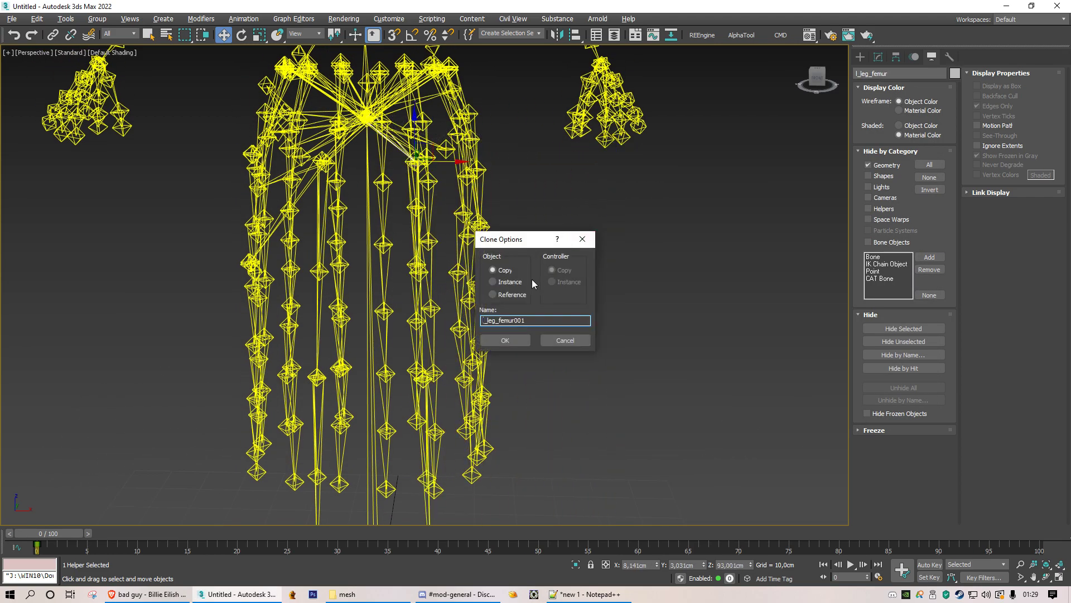
{"action": "key", "text": "ctrl+a"}
{"action": "key", "text": "ctrl+v"}
{"action": "left_click", "coordinate": [514, 339]}
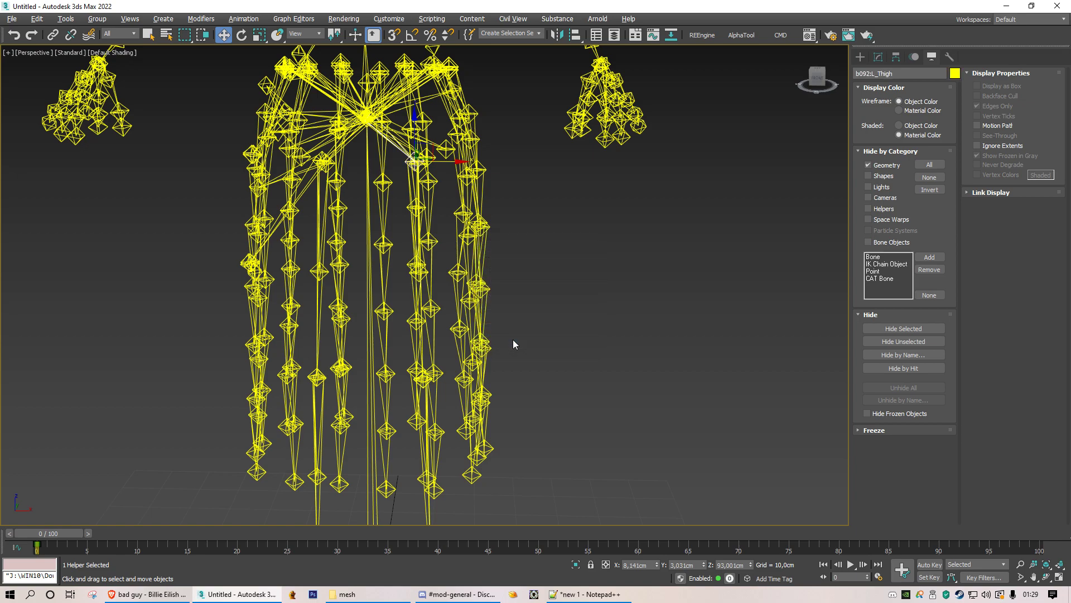
Cut b093:L_Shin from the Notepad++ list and clone the l_leg_tibia helper at the left knee under that name.
{"action": "key", "text": "alt+Tab"}
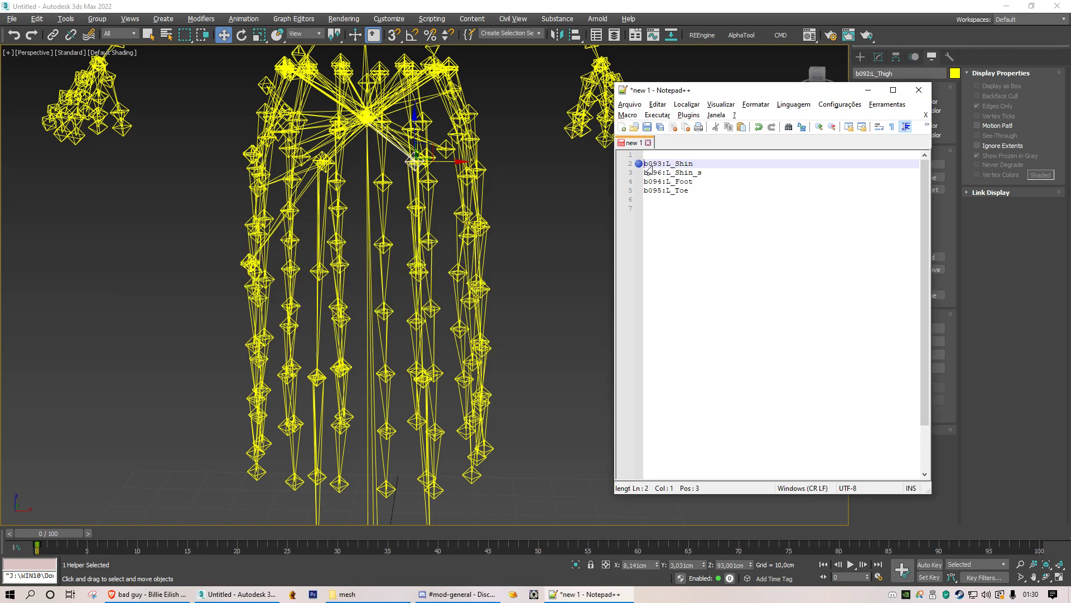
{"action": "left_click", "coordinate": [643, 164]}
{"action": "key", "text": "ctrl+x"}
{"action": "key", "text": "alt+Tab"}
{"action": "middle_click_drag", "start_coordinate": [457, 283], "coordinate": [410, 300]}
{"action": "left_click", "coordinate": [408, 304]}
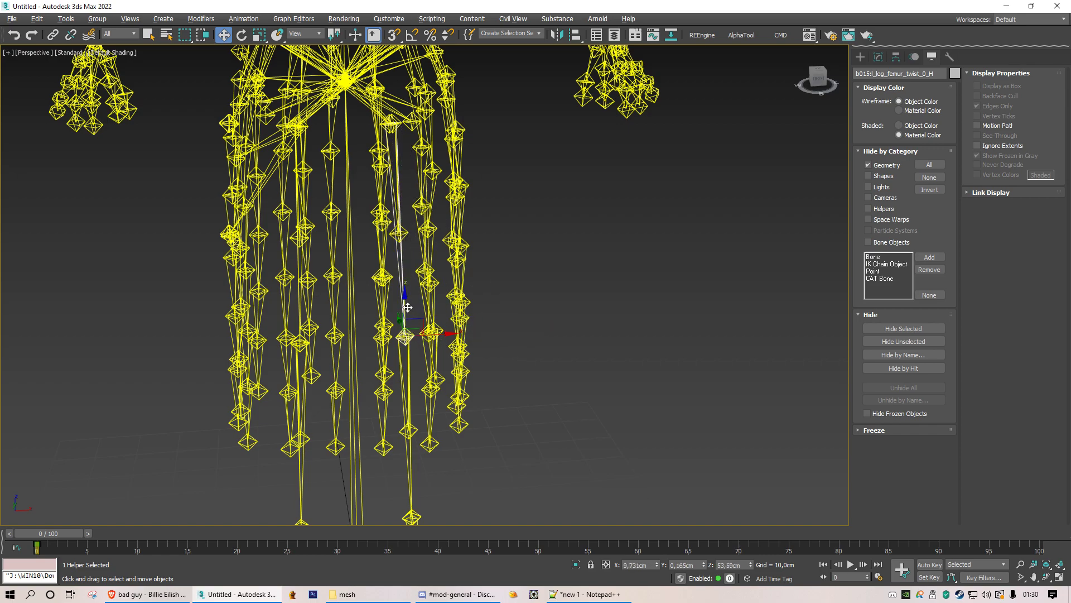
{"action": "left_click", "coordinate": [407, 308]}
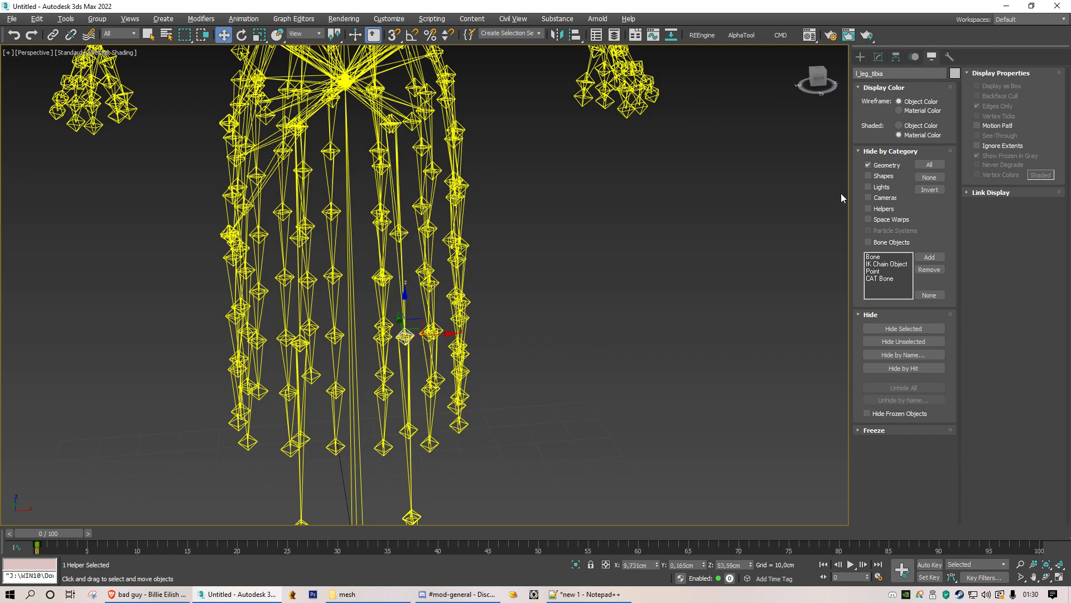
{"action": "mouse_move", "coordinate": [457, 345]}
{"action": "left_mouse_down", "text": "shift"}
{"action": "mouse_move", "coordinate": [597, 334]}
{"action": "mouse_move", "coordinate": [631, 309]}
{"action": "left_mouse_up", "text": "shift"}
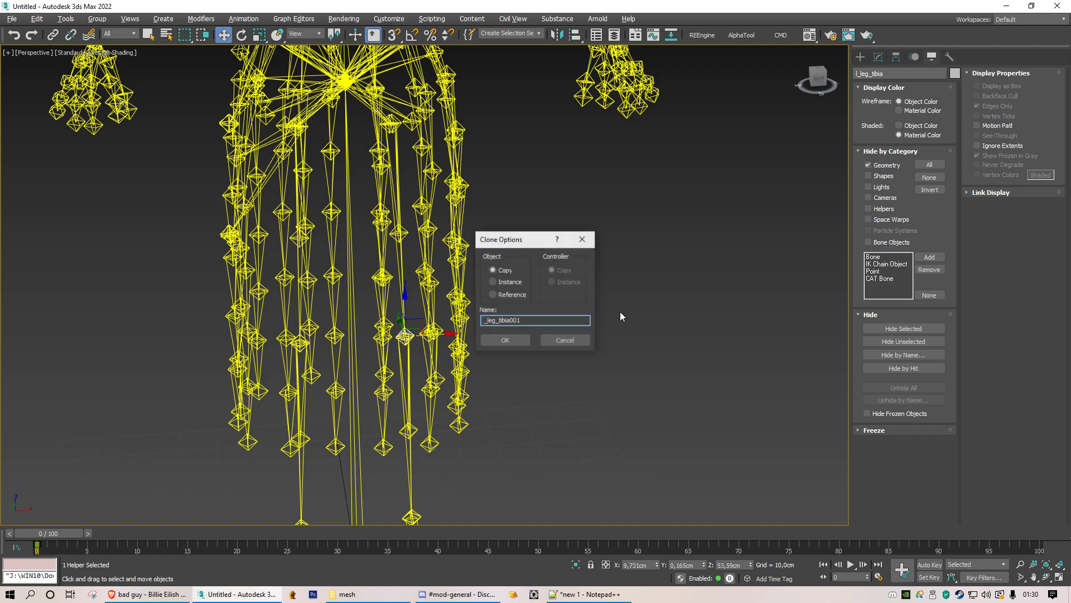
{"action": "key", "text": "ctrl+v"}
{"action": "left_click", "coordinate": [516, 342]}
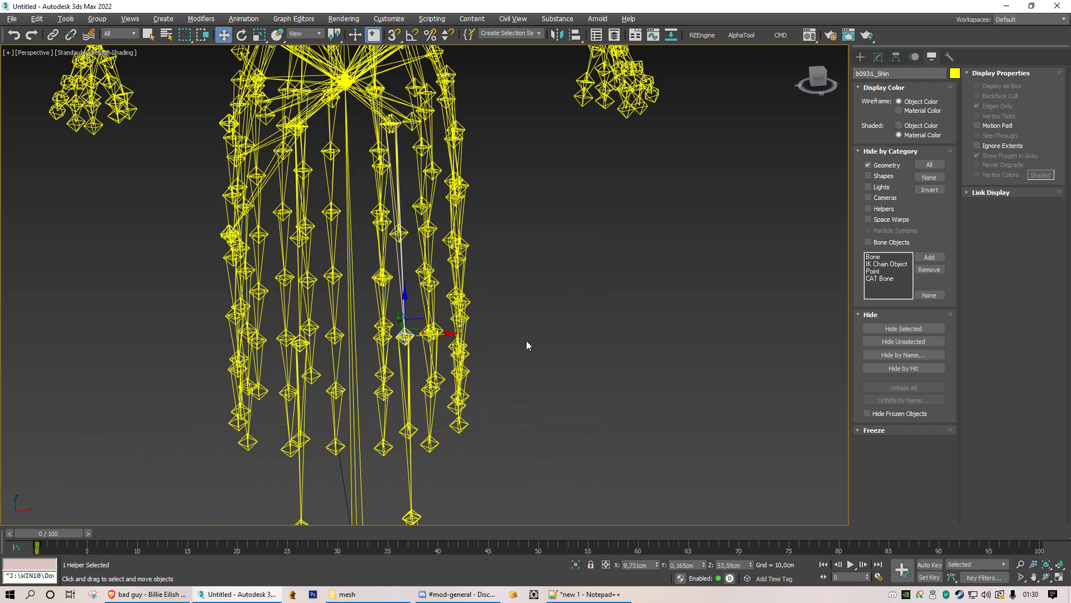
Cut b096:L_Shin_s from the bone list and clone the b015:l_leg_femur_twist_0_H helper at the left knee as a copy with that name.
{"action": "key", "text": "alt+Tab"}
{"action": "left_click", "coordinate": [646, 168]}
{"action": "left_click_drag", "start_coordinate": [649, 168], "coordinate": [647, 180]}
{"action": "key", "text": "ctrl+x"}
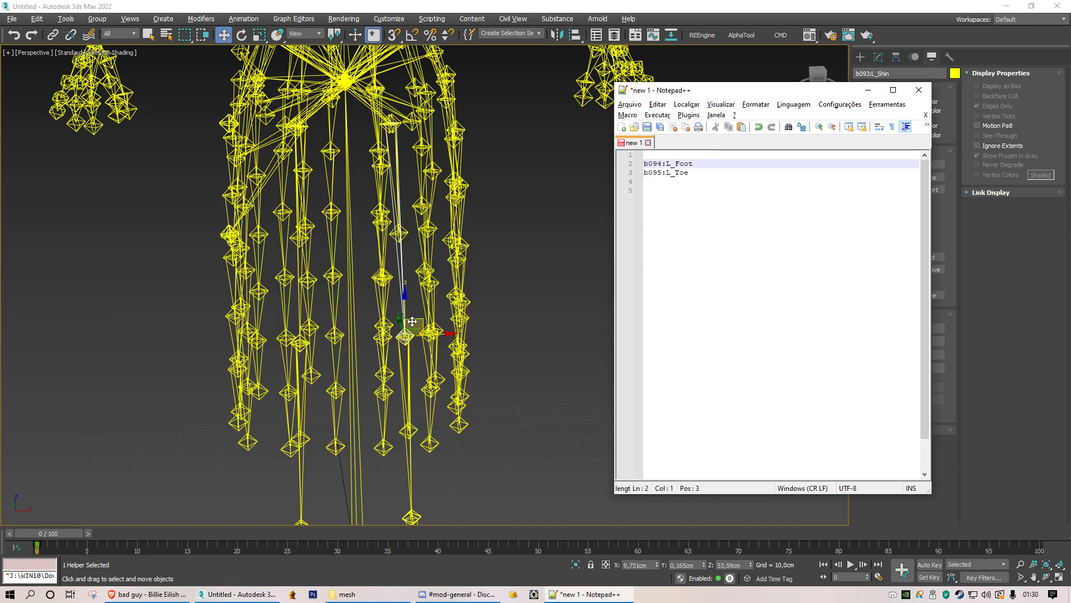
{"action": "left_click", "coordinate": [516, 307]}
{"action": "mouse_move", "coordinate": [406, 336]}
{"action": "left_mouse_down", "text": "shift"}
{"action": "mouse_move", "coordinate": [522, 327]}
{"action": "mouse_move", "coordinate": [529, 296]}
{"action": "mouse_move", "coordinate": [537, 303]}
{"action": "left_mouse_up", "text": "shift"}
{"action": "key", "text": "ctrl+v"}
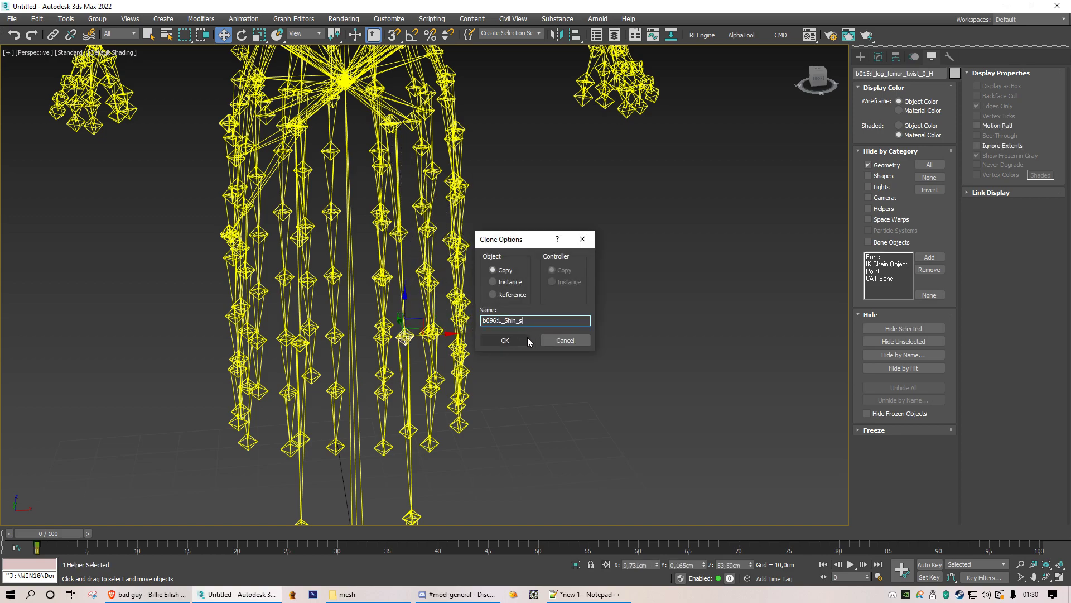
{"action": "left_click", "coordinate": [515, 342]}
Cut b094:L_Foot from the Notepad++ list and clone the left ankle helper as a copy with that name.
{"action": "key", "text": "alt+Tab"}
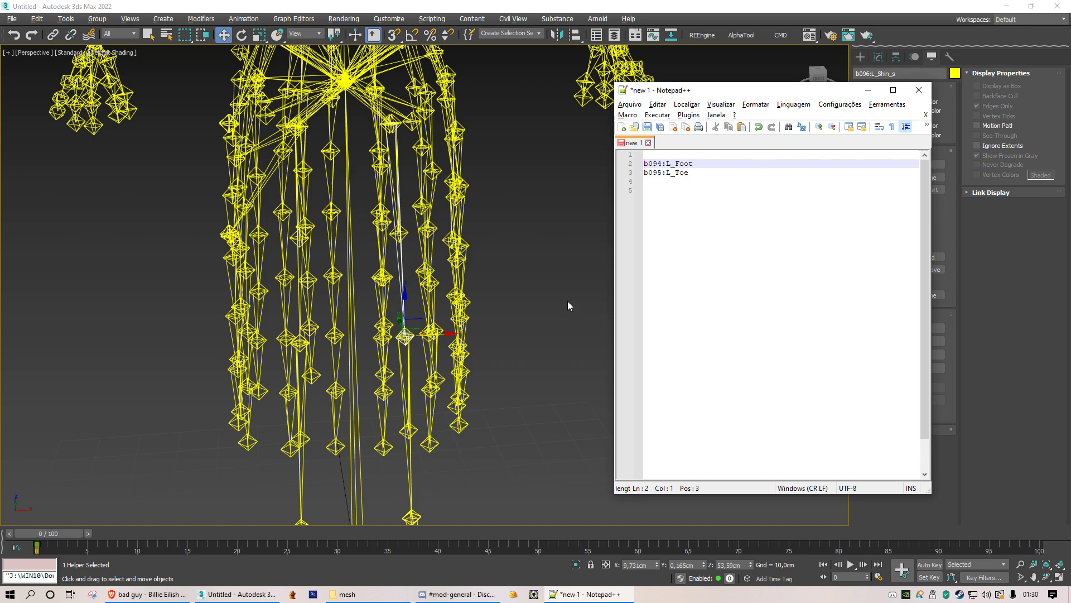
{"action": "key", "text": "shift+Down"}
{"action": "key", "text": "ctrl+x"}
{"action": "middle_click_drag", "start_coordinate": [468, 418], "coordinate": [466, 267]}
{"action": "left_click", "coordinate": [411, 340]}
{"action": "left_click_drag", "start_coordinate": [471, 368], "coordinate": [562, 363], "text": "shift"}
{"action": "key", "text": "ctrl+v"}
{"action": "left_click", "coordinate": [523, 340]}
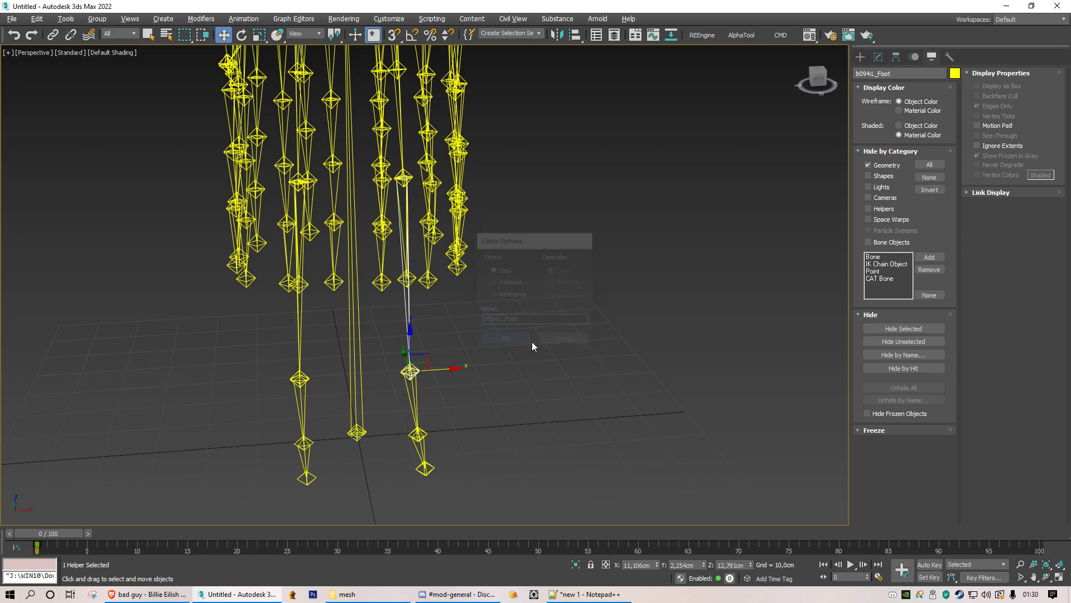
Cut b095:L_Toe from the Notepad++ list and clone the helper at the ball of the left foot under that name.
{"action": "key", "text": "alt+Tab"}
{"action": "left_click", "coordinate": [645, 164]}
{"action": "key", "text": "ctrl+x"}
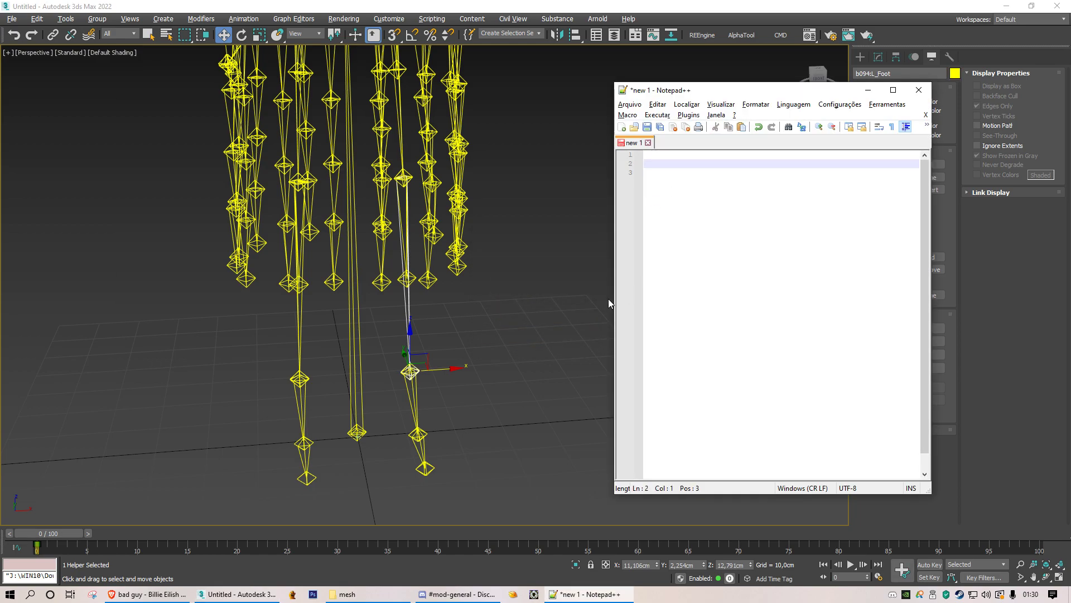
{"action": "key", "text": "alt+Tab"}
{"action": "left_click_drag", "start_coordinate": [418, 432], "coordinate": [517, 417], "text": "shift"}
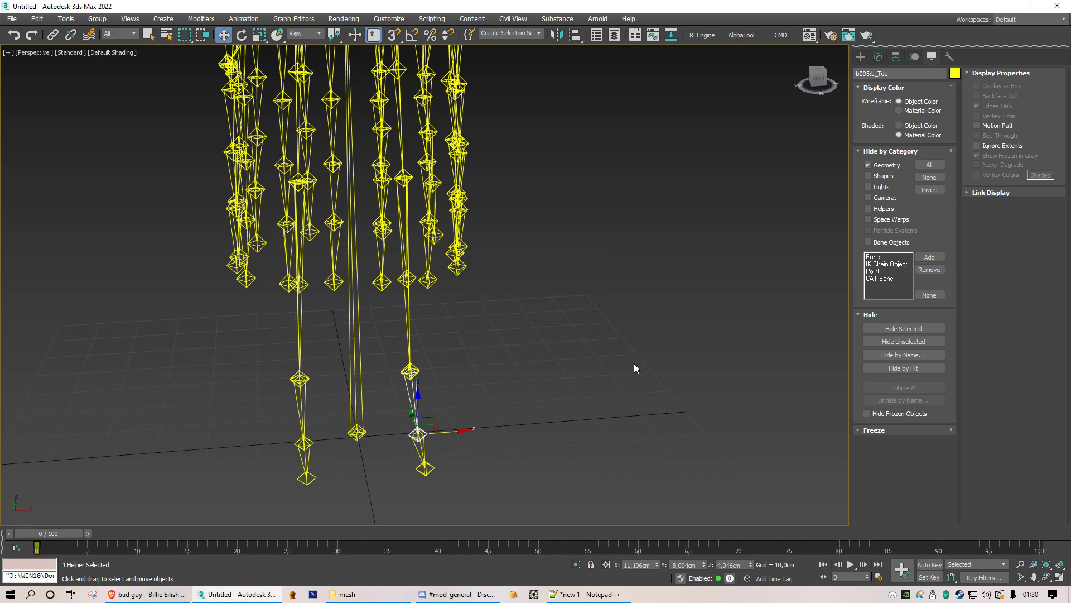
Close Notepad++ without saving the emptied new 1 bone list.
{"action": "key", "text": "alt+Tab"}
{"action": "left_click", "coordinate": [918, 91]}
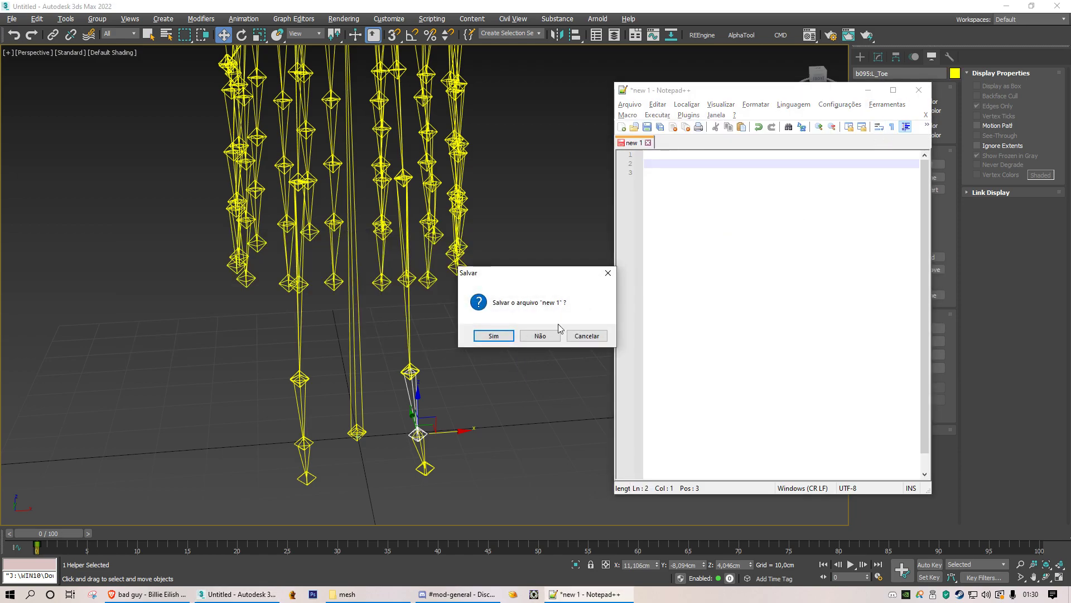
{"action": "left_click", "coordinate": [539, 334]}
{"action": "left_click", "coordinate": [918, 89]}
Unhide the geometry category in 3ds Max and clear the selection with the whole character in view.
{"action": "left_click", "coordinate": [874, 165]}
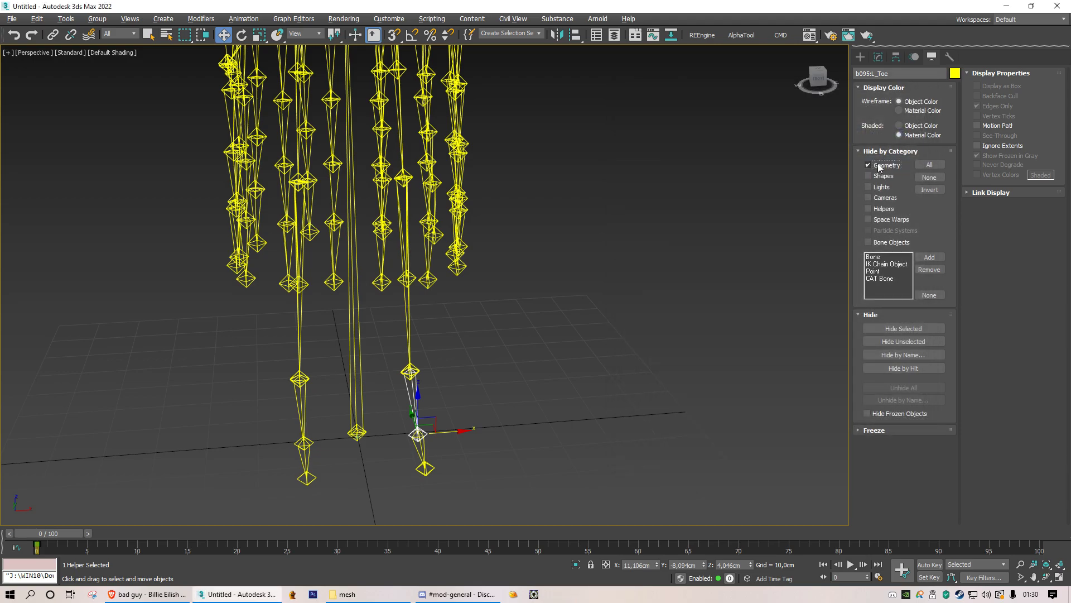
{"action": "left_click", "coordinate": [633, 194]}
{"action": "key", "text": "z"}
{"action": "middle_click_drag", "start_coordinate": [611, 243], "coordinate": [568, 292], "text": "alt"}
{"action": "left_click_drag", "start_coordinate": [567, 292], "coordinate": [728, 184]}
{"action": "key", "text": "w"}
Select the whole scene and export it with REEM Noesis, writing the skeleton and using Xpl2000.mesh.1902042334 as the source mesh.
{"action": "left_click", "coordinate": [702, 35]}
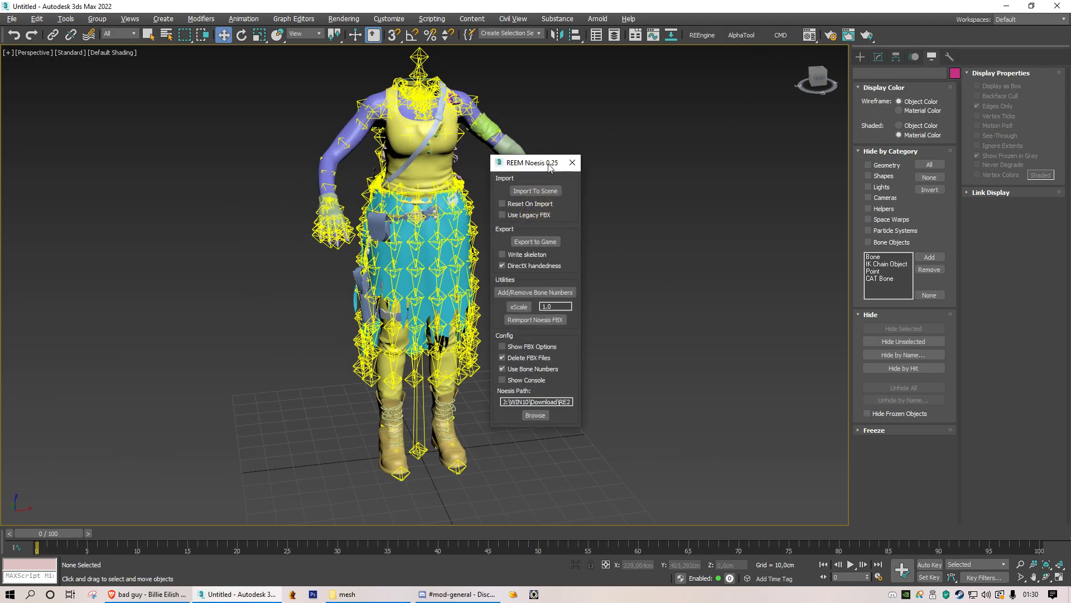
{"action": "left_click_drag", "start_coordinate": [536, 153], "coordinate": [690, 90]}
{"action": "key", "text": "ctrl+a"}
{"action": "left_click", "coordinate": [679, 171]}
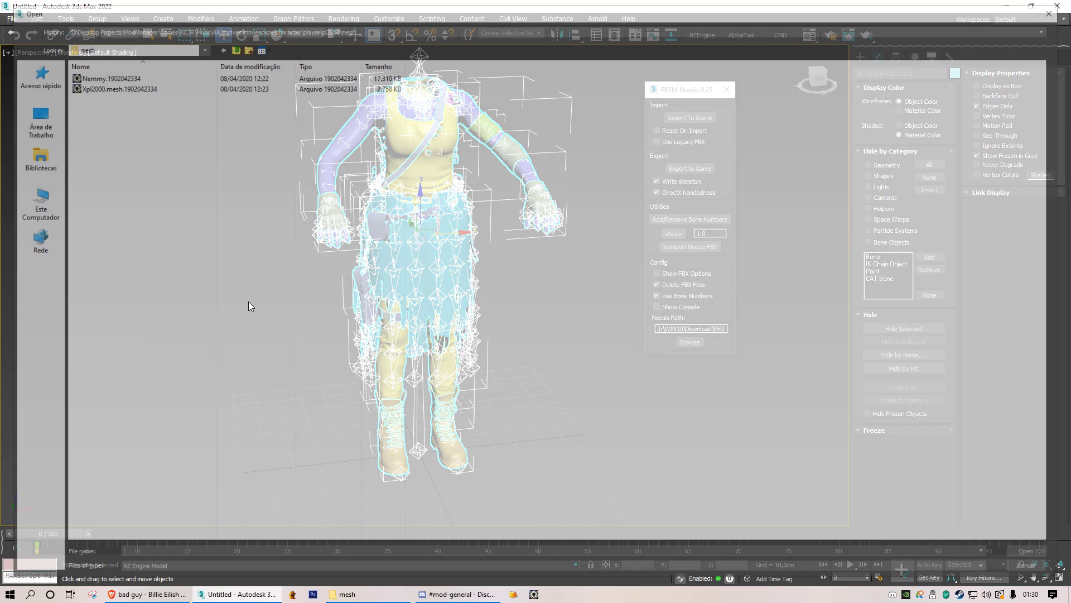
{"action": "double_click", "coordinate": [77, 89]}
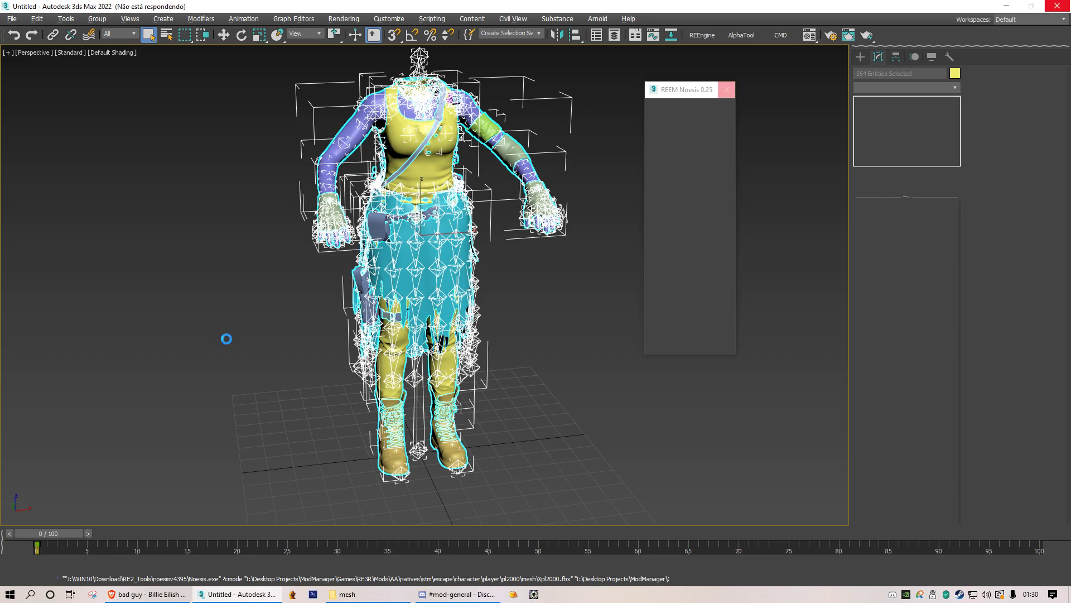
Rename the exported NEW mesh in the mesh folder as pl2000.mesh.1902042334.
{"action": "left_click", "coordinate": [375, 593]}
{"action": "left_click", "coordinate": [159, 161]}
{"action": "key", "text": "F2"}
{"action": "key", "text": "Home"}
{"action": "key", "text": "Delete"}
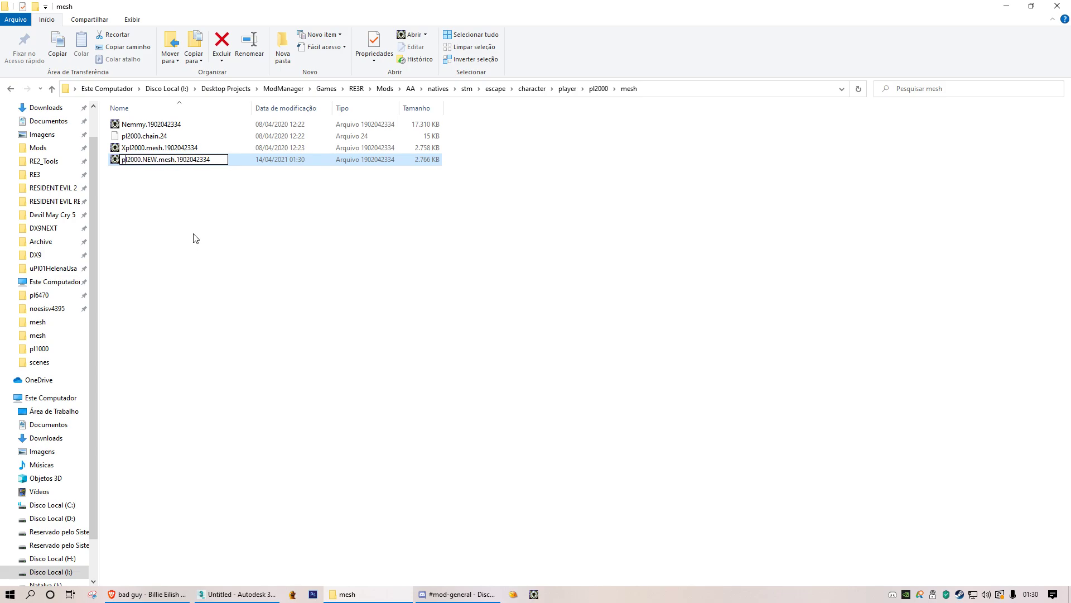
{"action": "key", "text": "Delete"}
{"action": "key", "text": "Return"}
Open pl2000.mesh.1902042334 in Noesis with its materials, inspect the model with its skeleton drawn, and close the viewer.
{"action": "key", "text": "Return"}
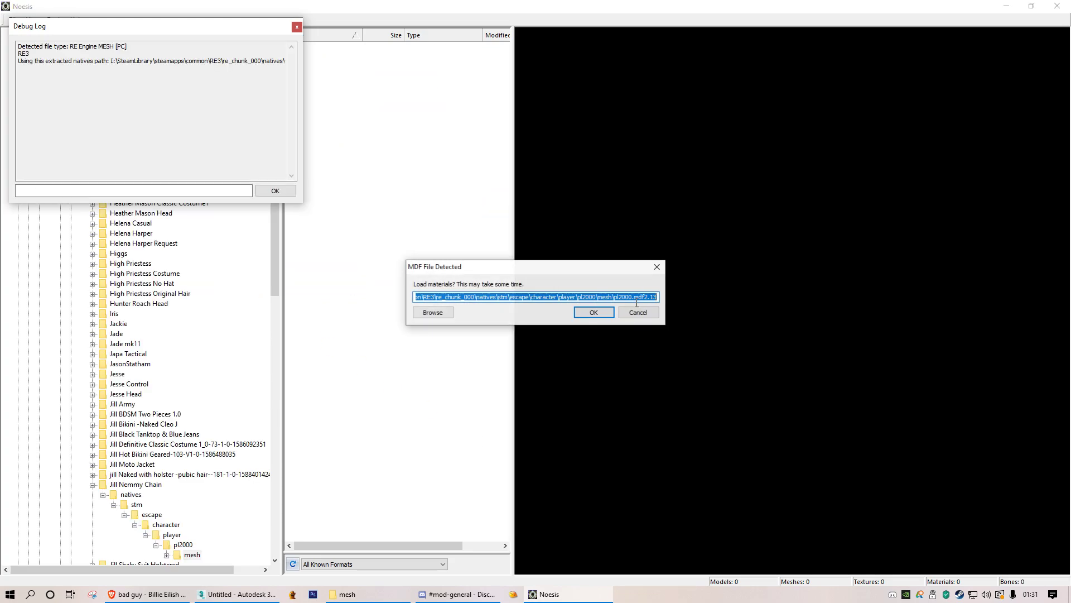
{"action": "left_click", "coordinate": [593, 313]}
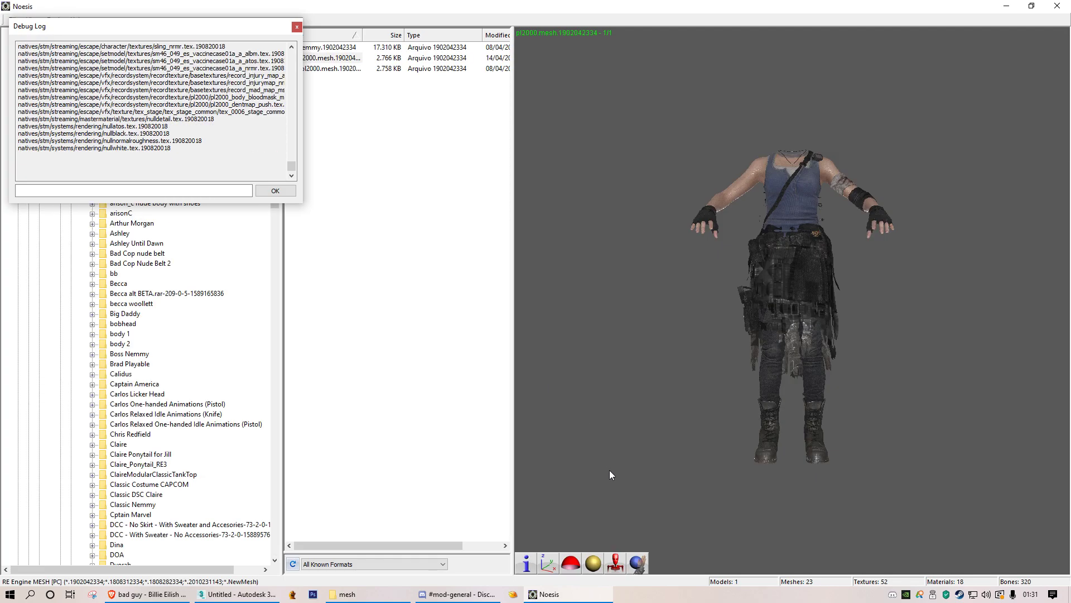
{"action": "left_click", "coordinate": [619, 562]}
{"action": "mouse_move", "coordinate": [678, 364]}
{"action": "left_mouse_down"}
{"action": "mouse_move", "coordinate": [837, 364]}
{"action": "mouse_move", "coordinate": [680, 364]}
{"action": "left_mouse_up"}
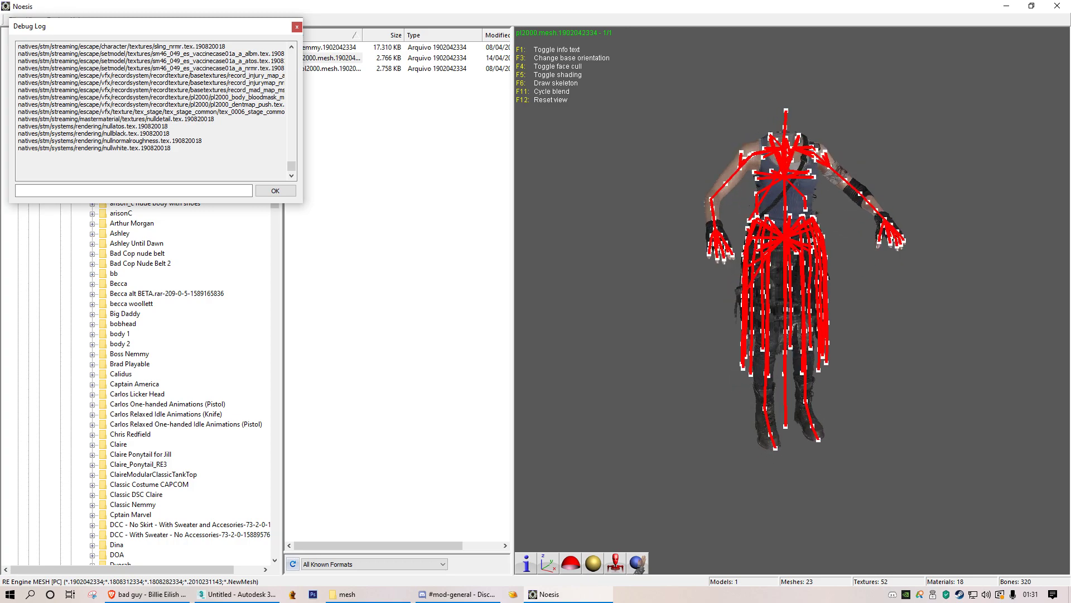
{"action": "left_click", "coordinate": [616, 562]}
{"action": "left_click", "coordinate": [1057, 6]}
{"action": "left_click", "coordinate": [494, 291]}
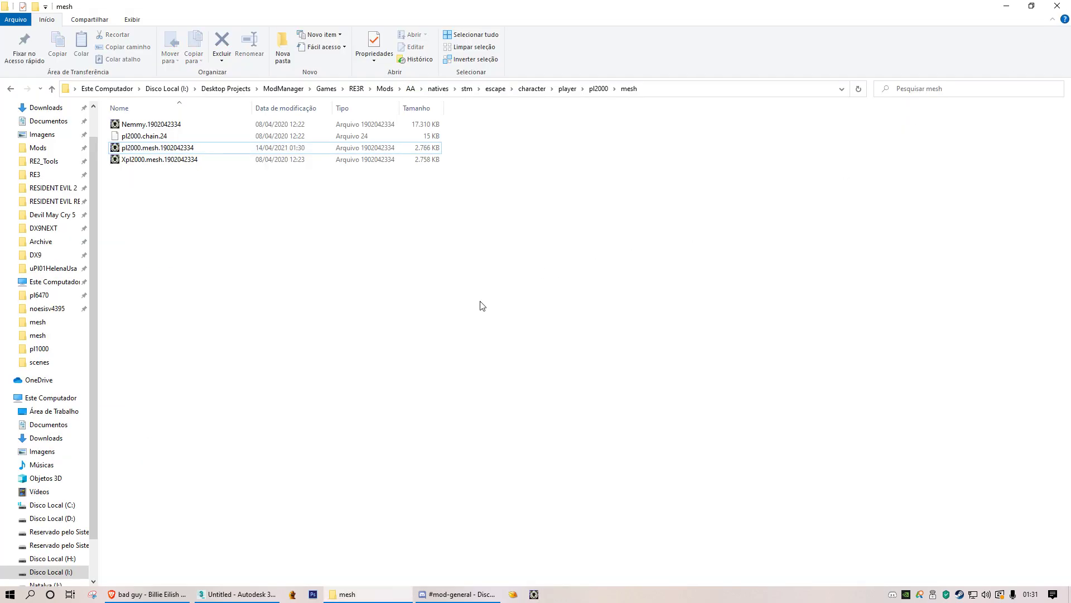
Switch to Fluffy Manager 5000, install the AA mod from the refreshed mod list and launch Resident Evil 3.
{"action": "left_click", "coordinate": [292, 594]}
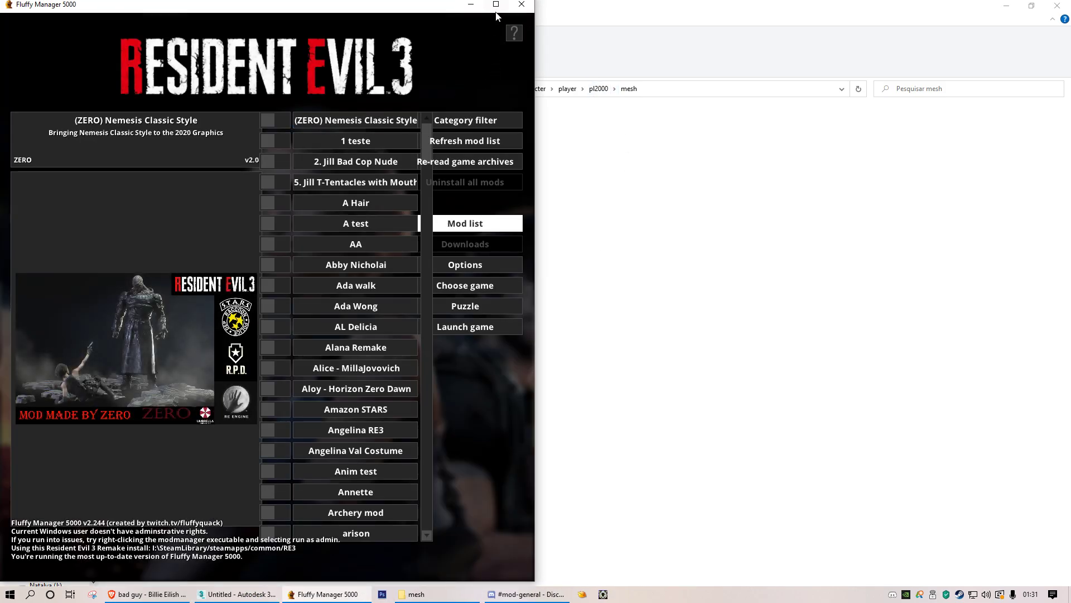
{"action": "left_click", "coordinate": [496, 4]}
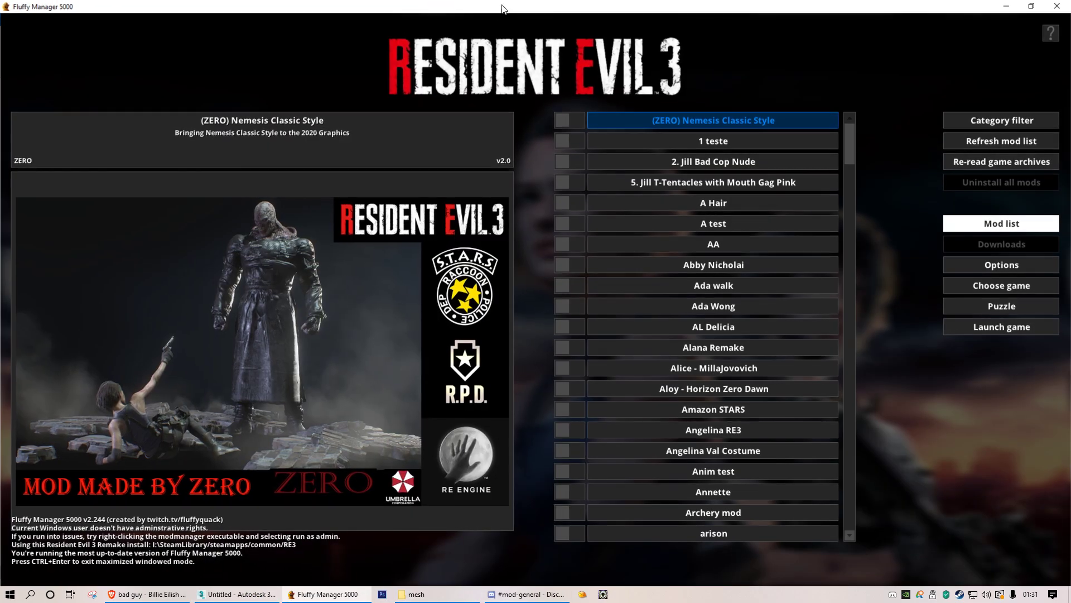
{"action": "left_click", "coordinate": [996, 139]}
{"action": "left_click", "coordinate": [795, 244]}
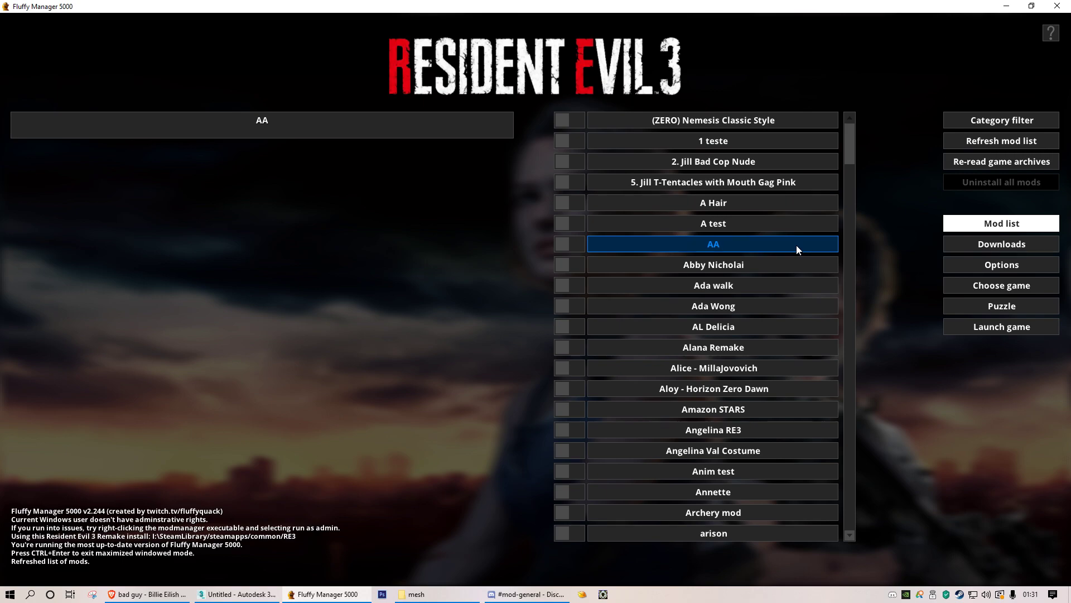
{"action": "double_click", "coordinate": [796, 243]}
{"action": "left_click", "coordinate": [1016, 331]}
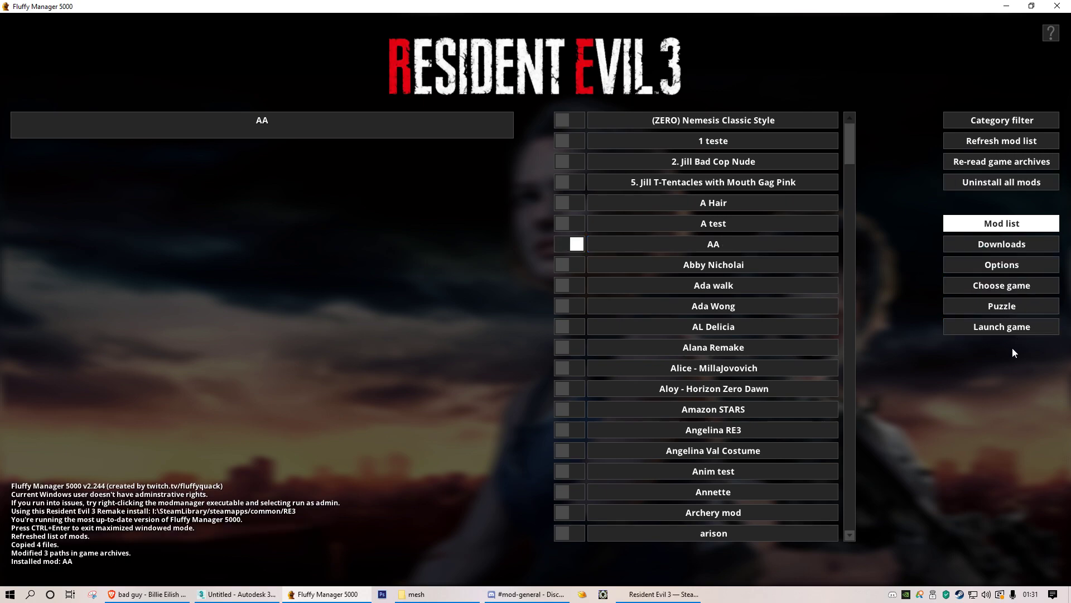